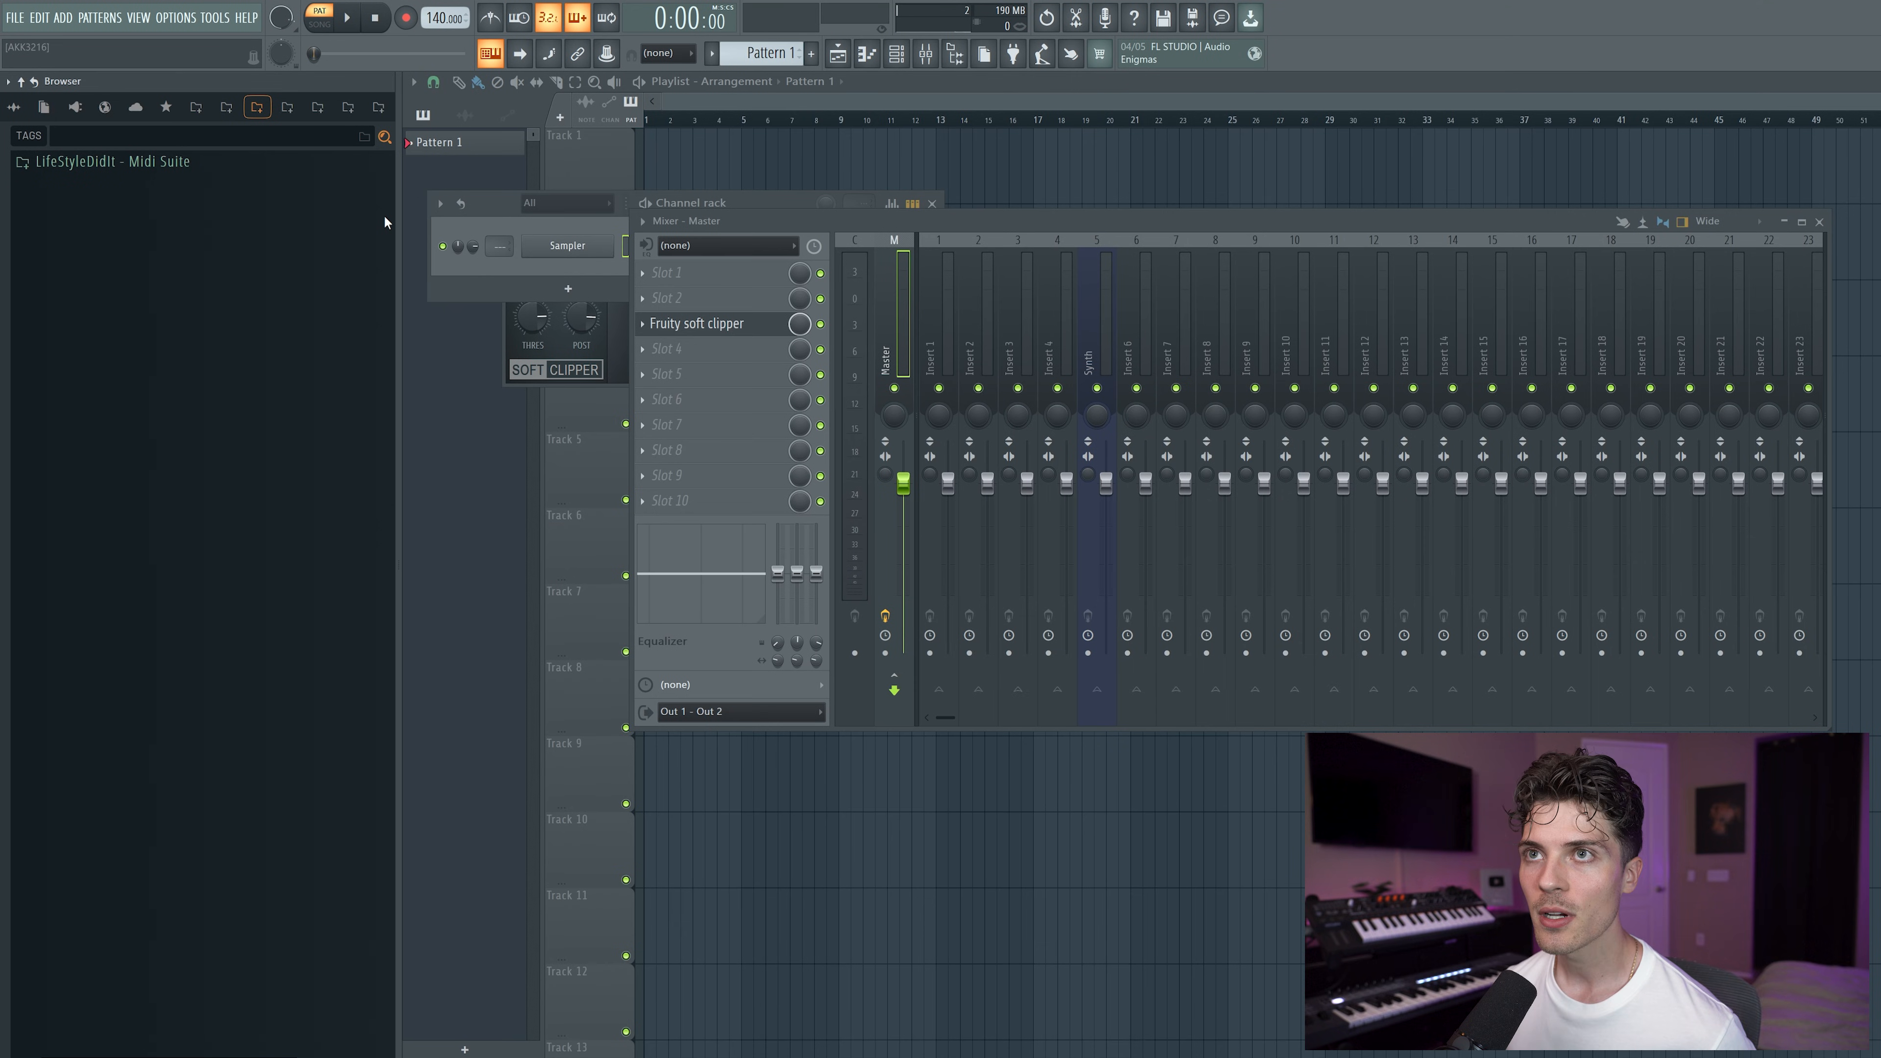
Step: Open the audio settings and select MOTU M Series as the audio device
{"action": "left_click", "coordinate": [177, 18]}
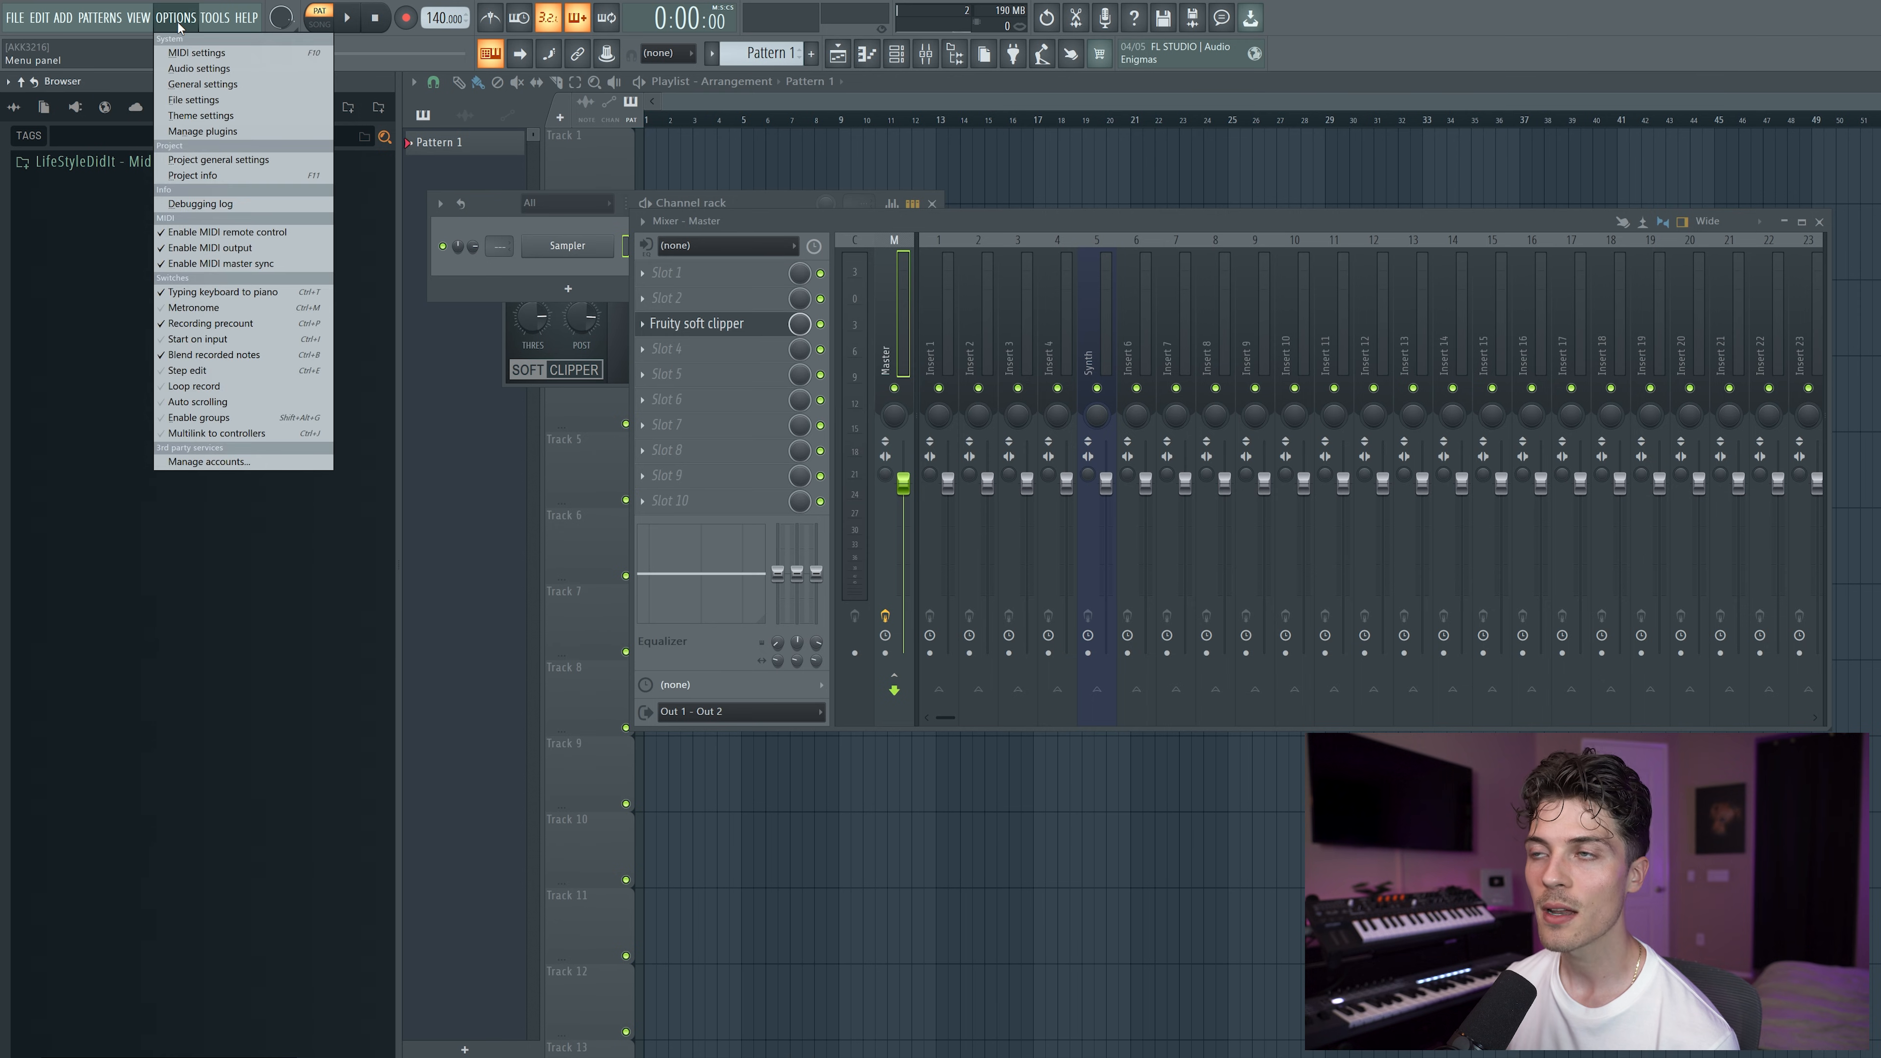
{"action": "left_click", "coordinate": [200, 68]}
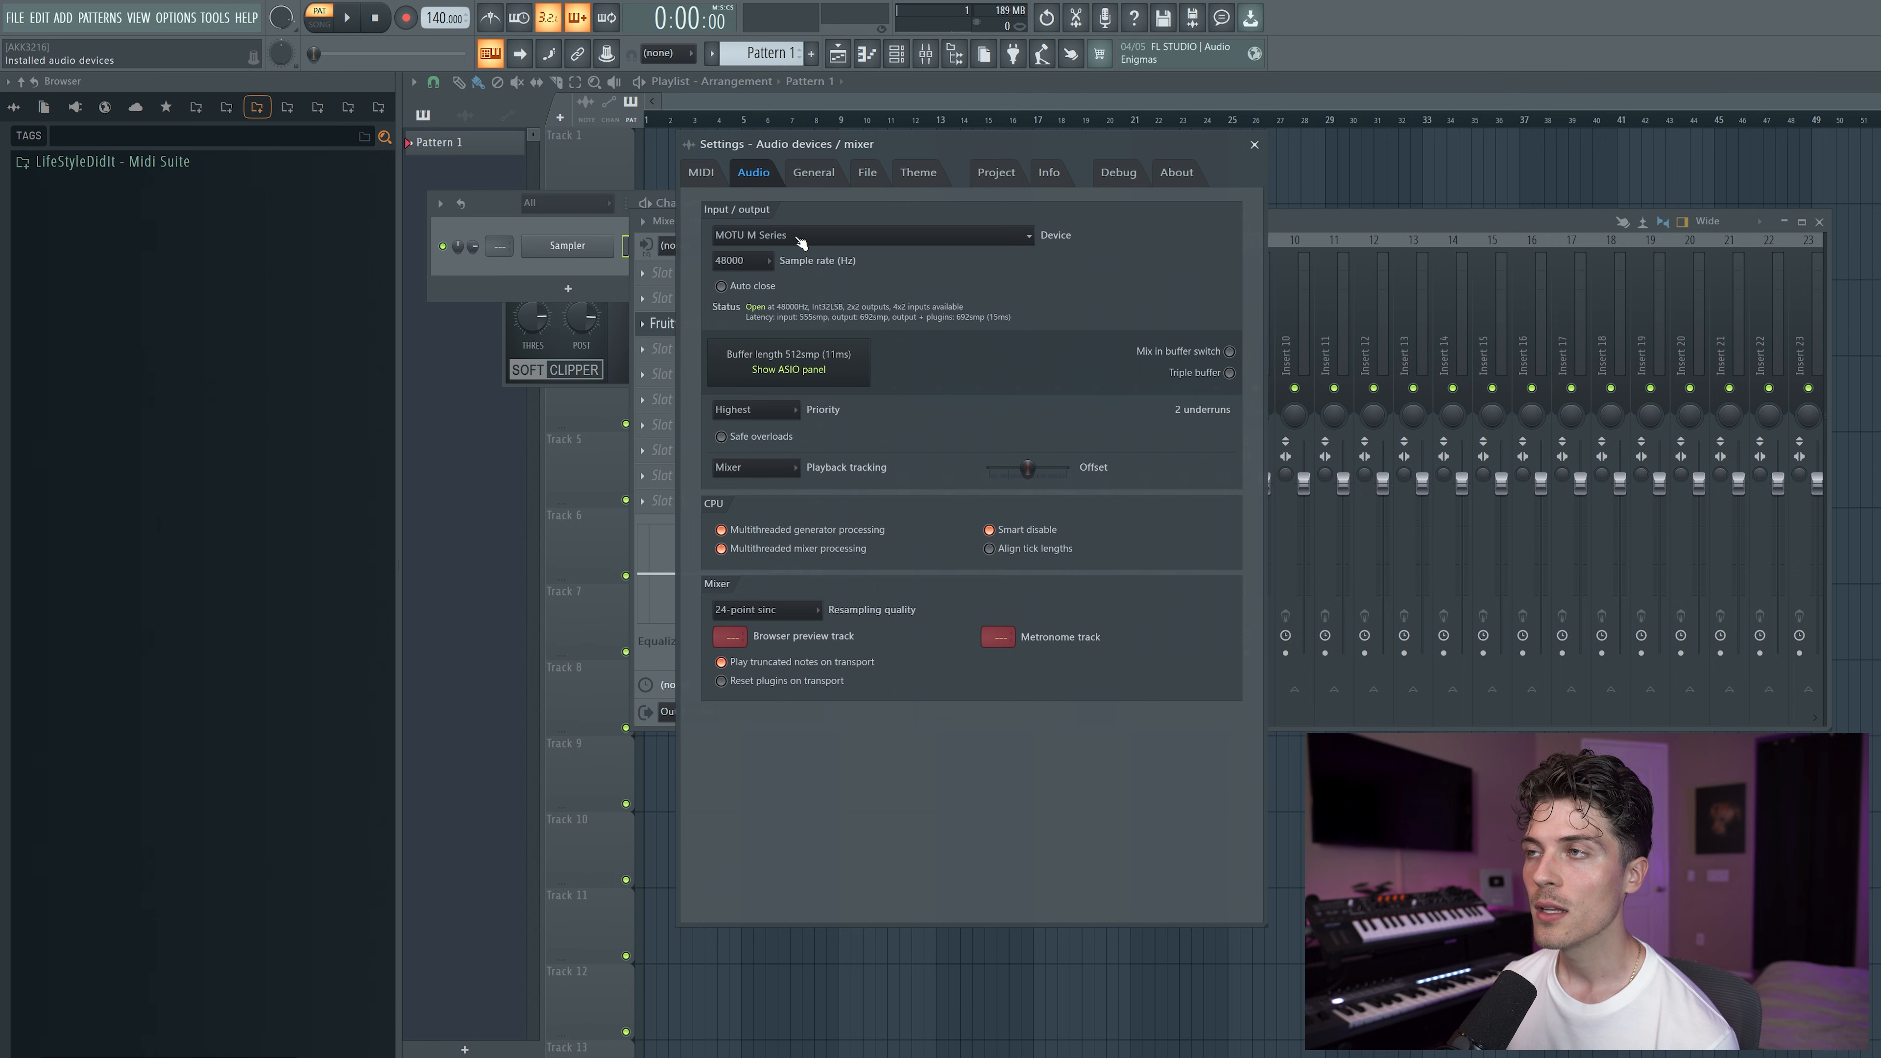
{"action": "left_click", "coordinate": [879, 235]}
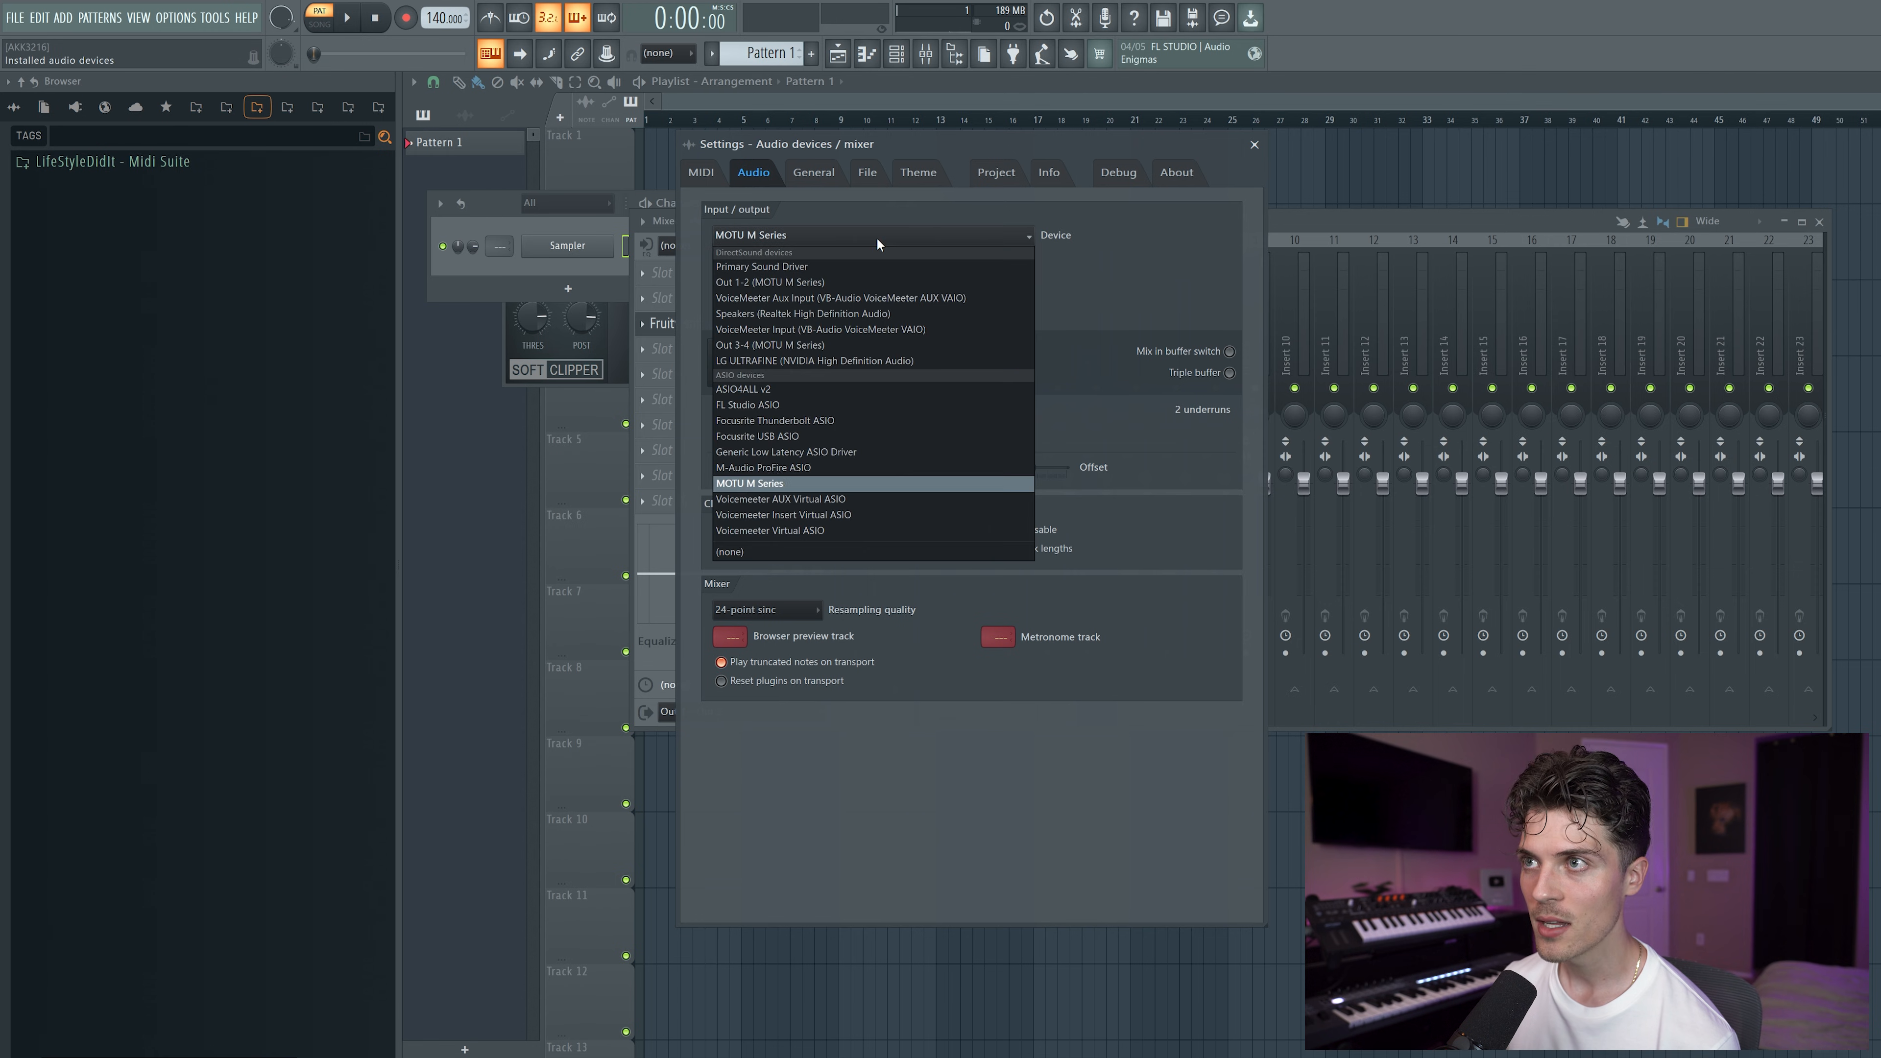
{"action": "left_click", "coordinate": [769, 484]}
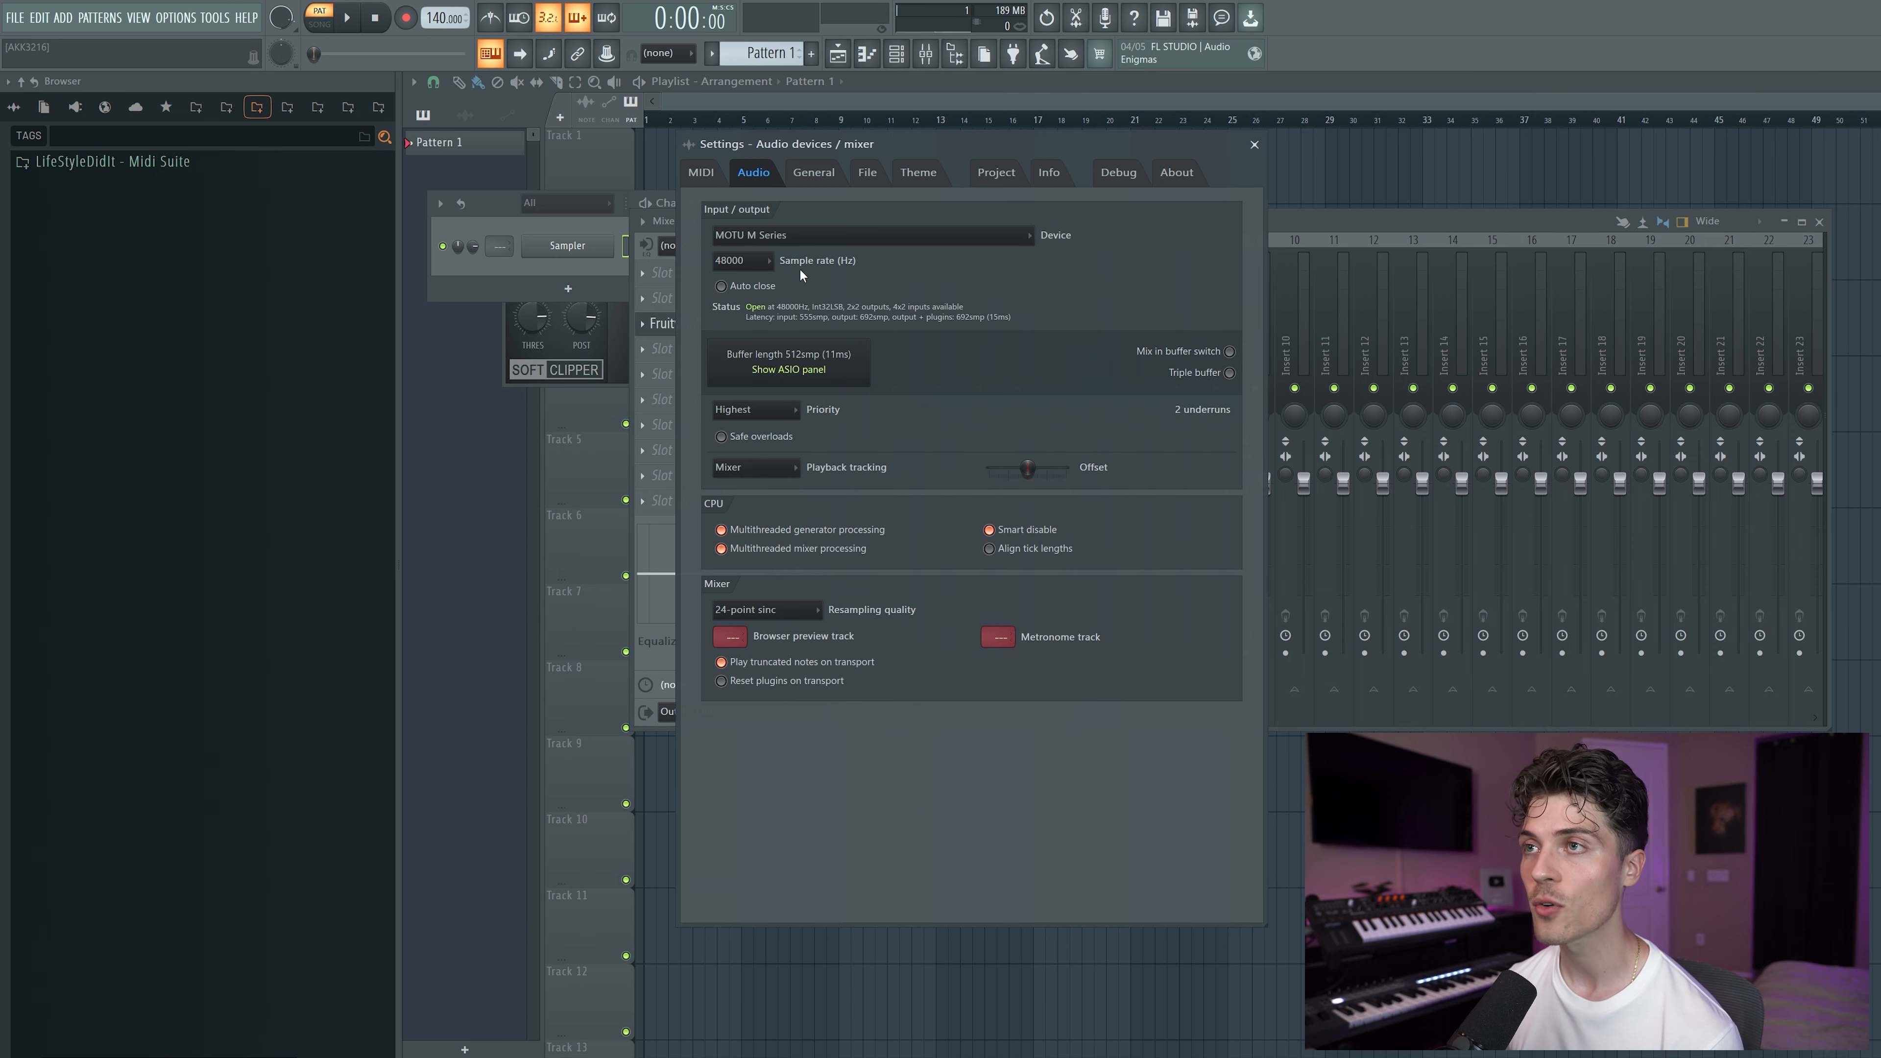
Step: Review the available sample rates, enable Auto close for the audio device, and close the settings
{"action": "left_click", "coordinate": [750, 264]}
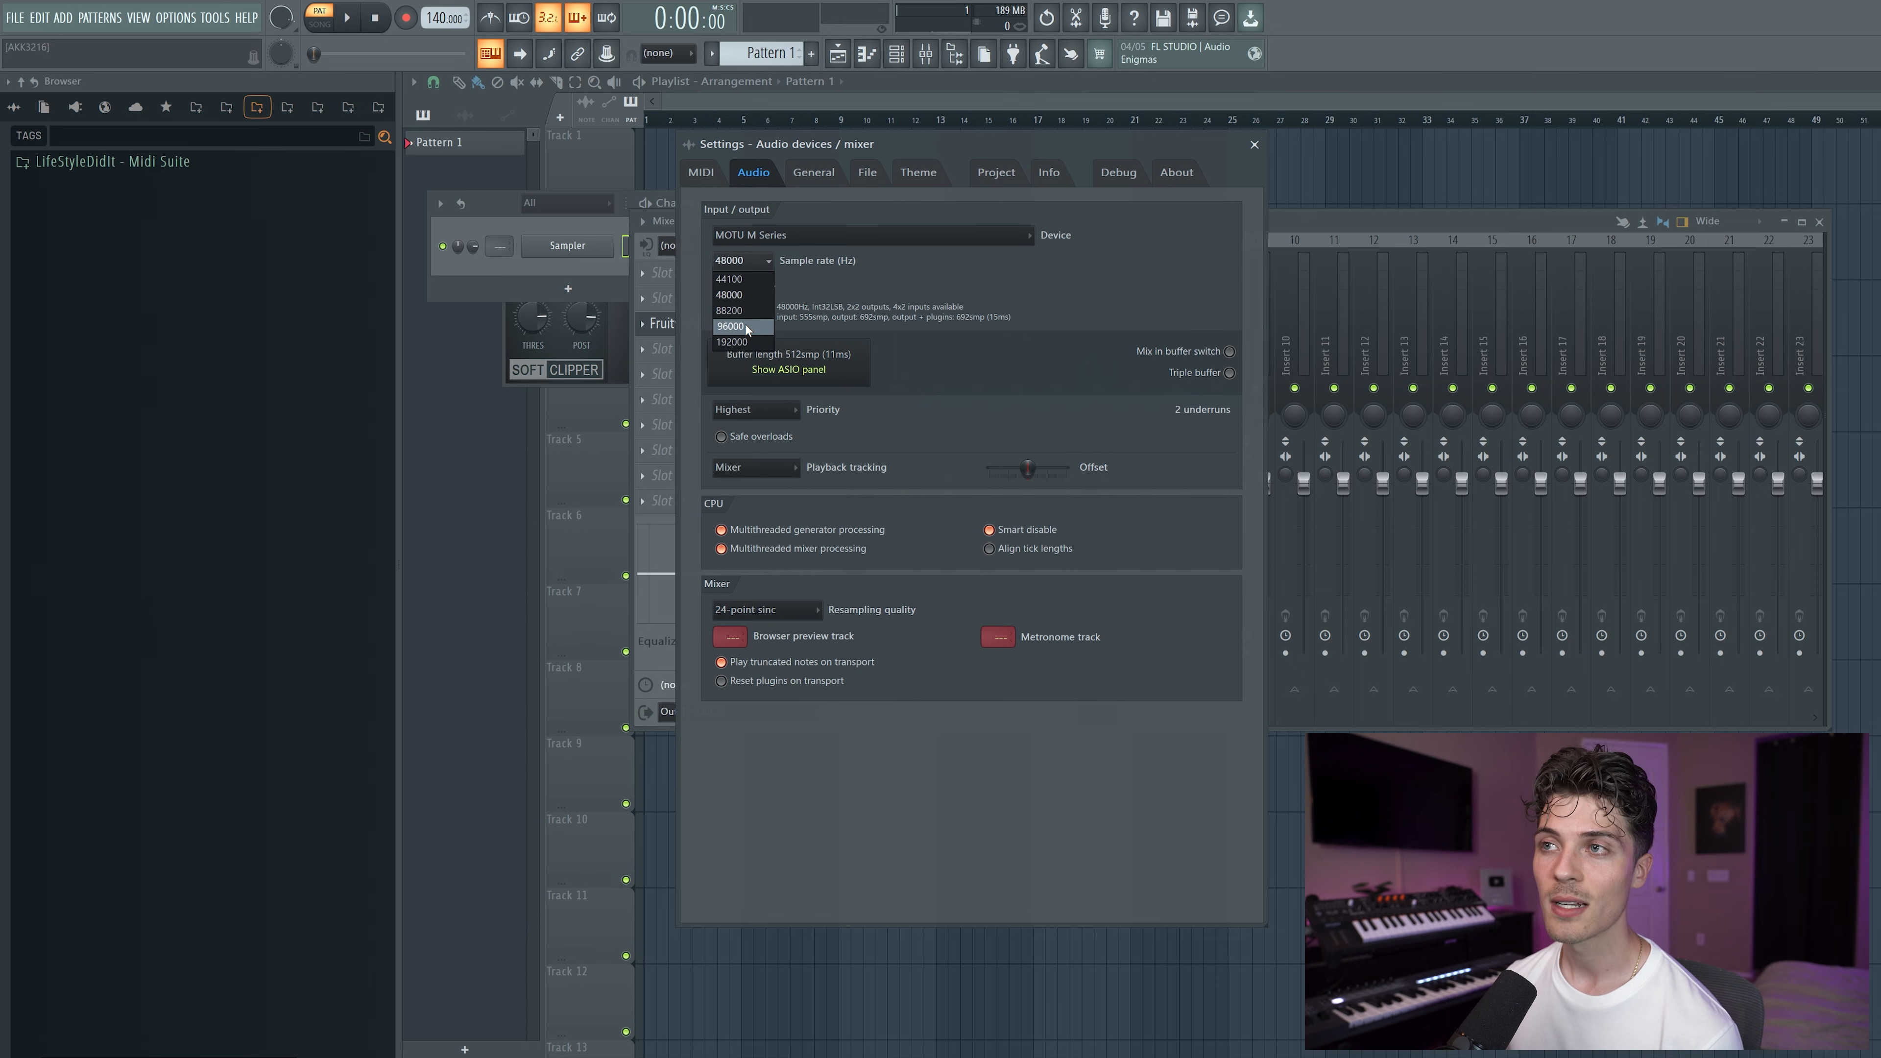
{"action": "left_click", "coordinate": [825, 285]}
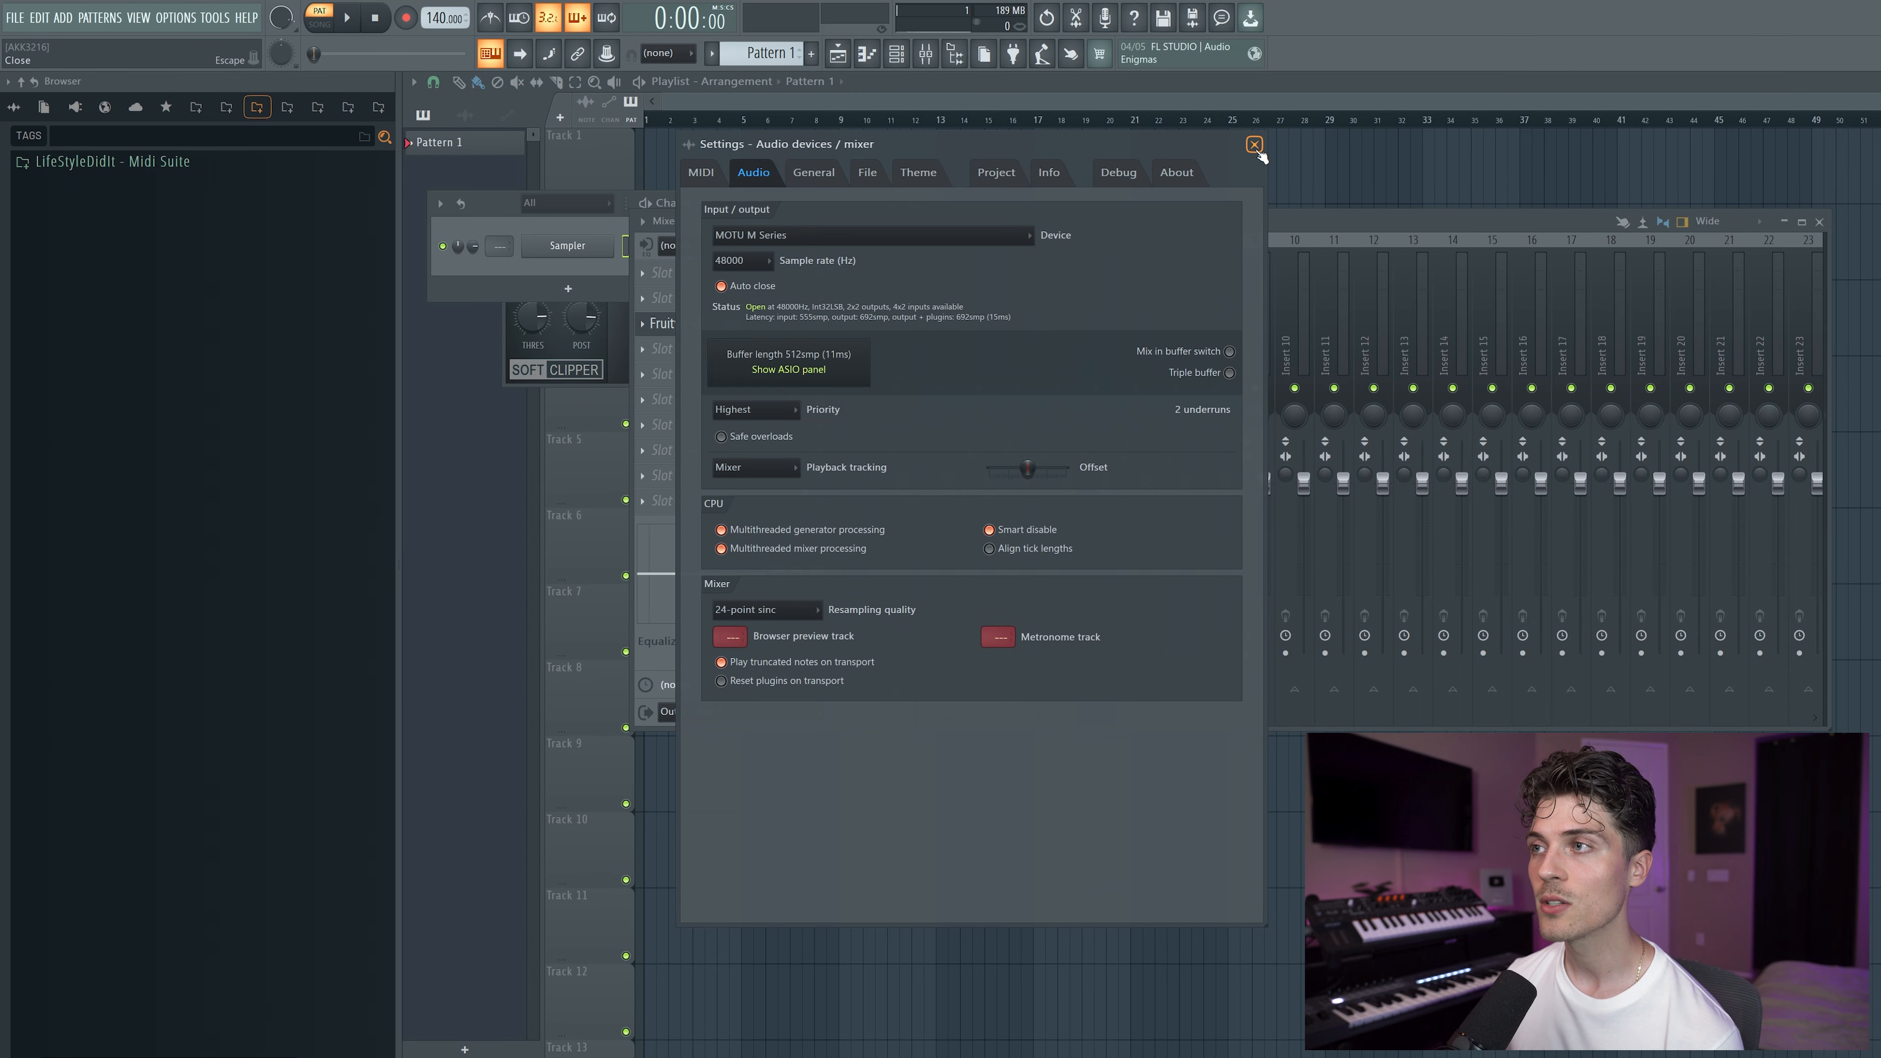
{"action": "left_click", "coordinate": [1248, 148]}
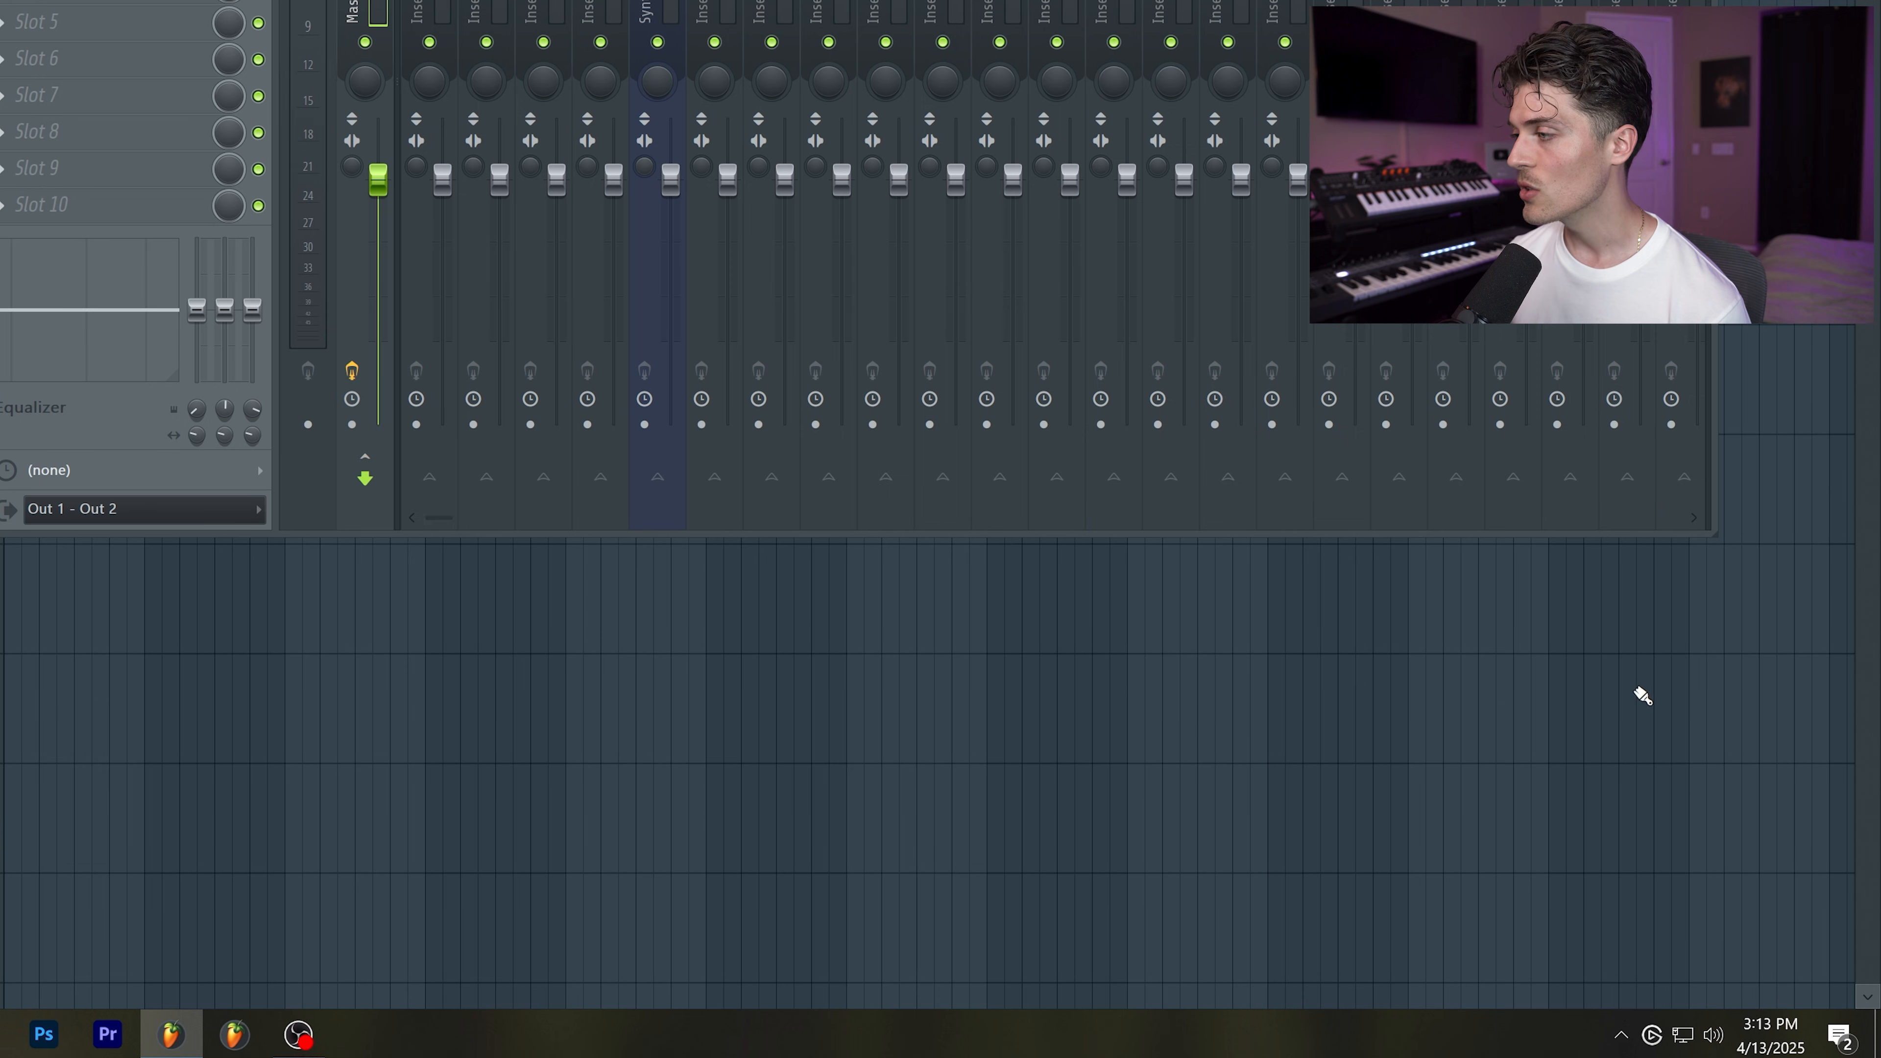
Step: Open the Windows Sound devices and check the default format and exclusive mode options of the MOTU Out 1-2 playback device
{"action": "left_click", "coordinate": [1715, 1037]}
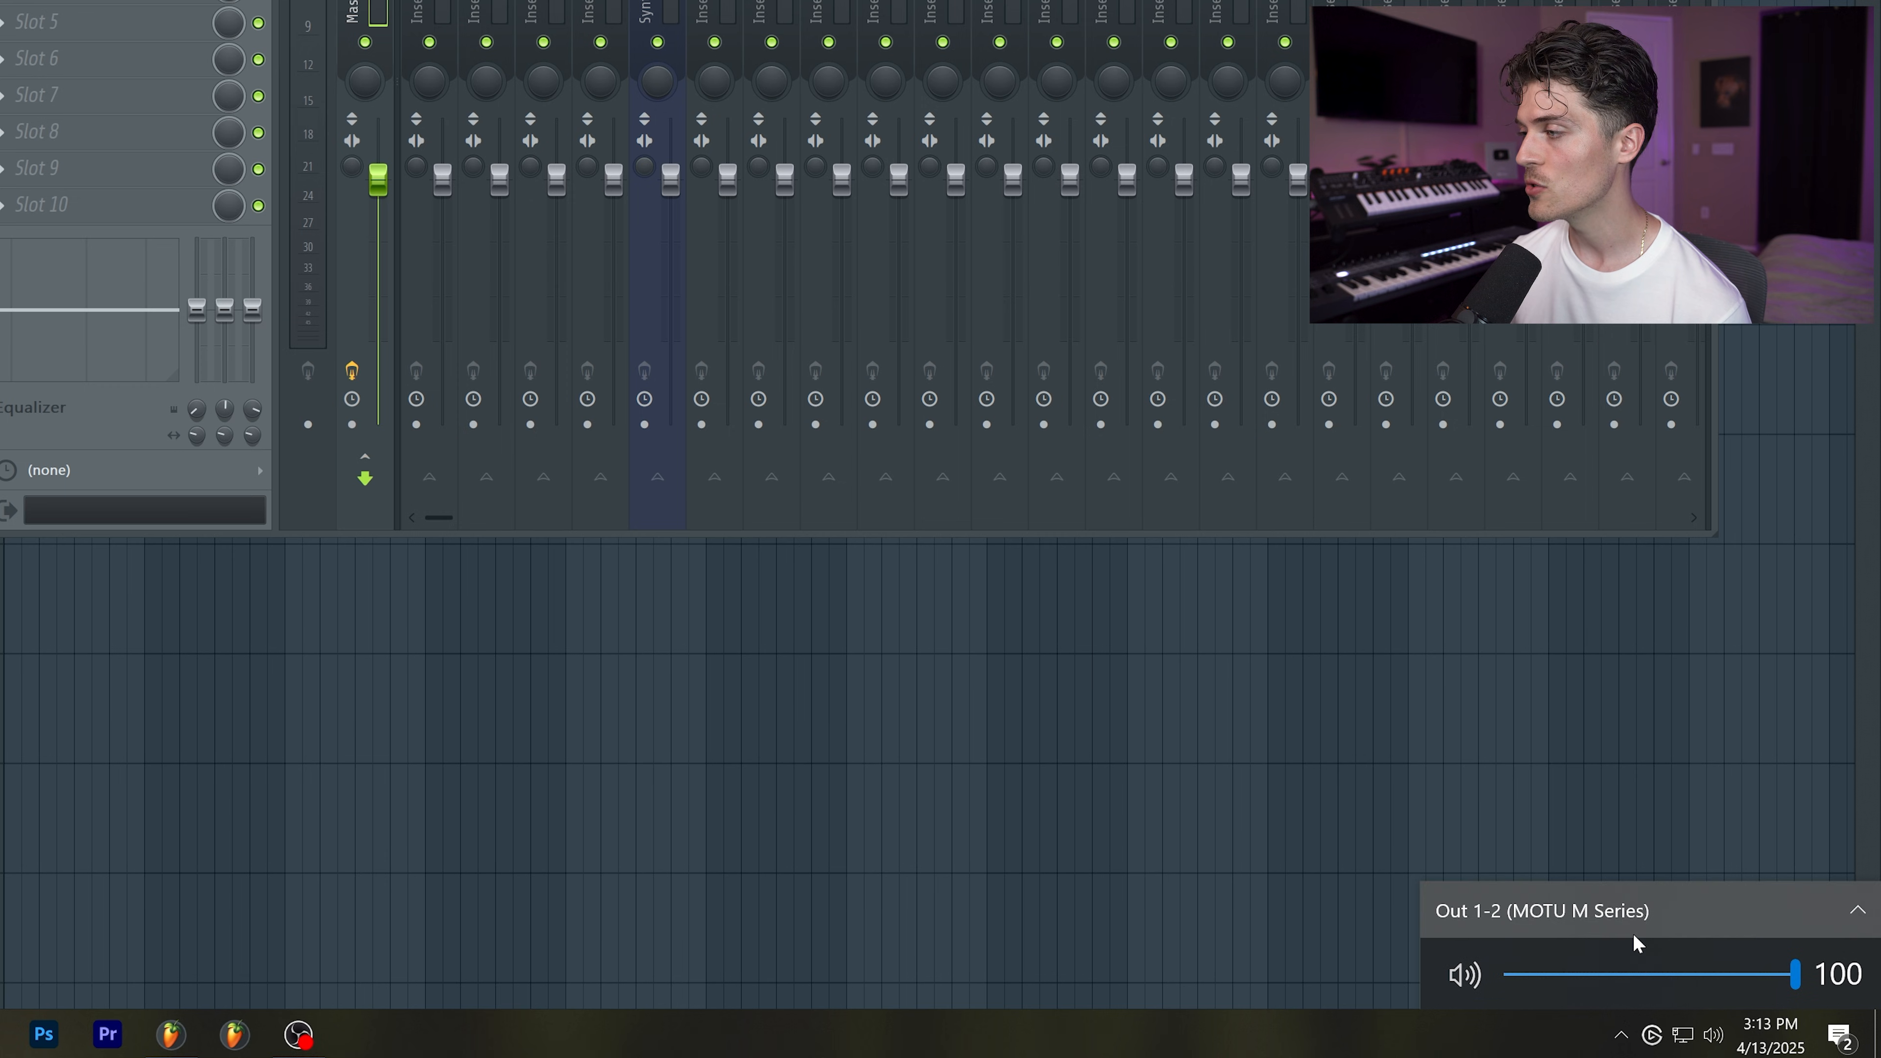
{"action": "right_click", "coordinate": [1713, 1035]}
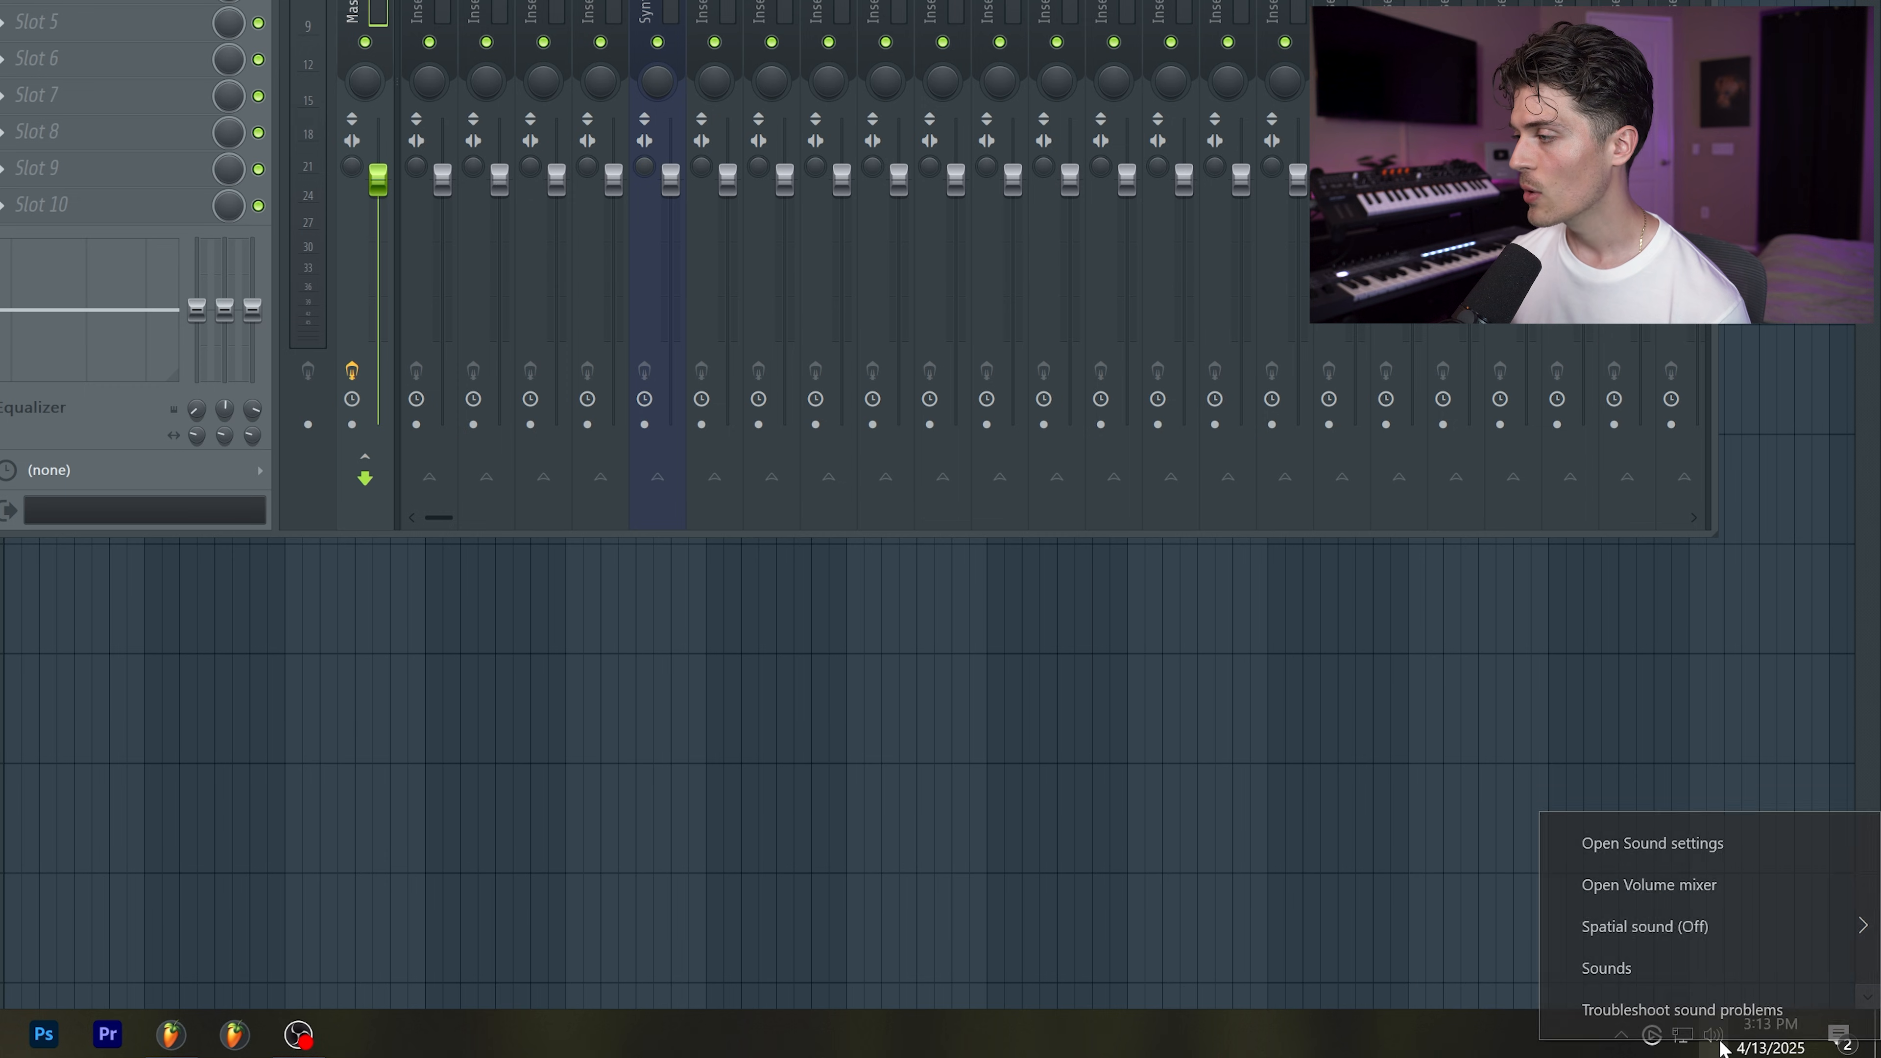
{"action": "left_click", "coordinate": [1711, 971]}
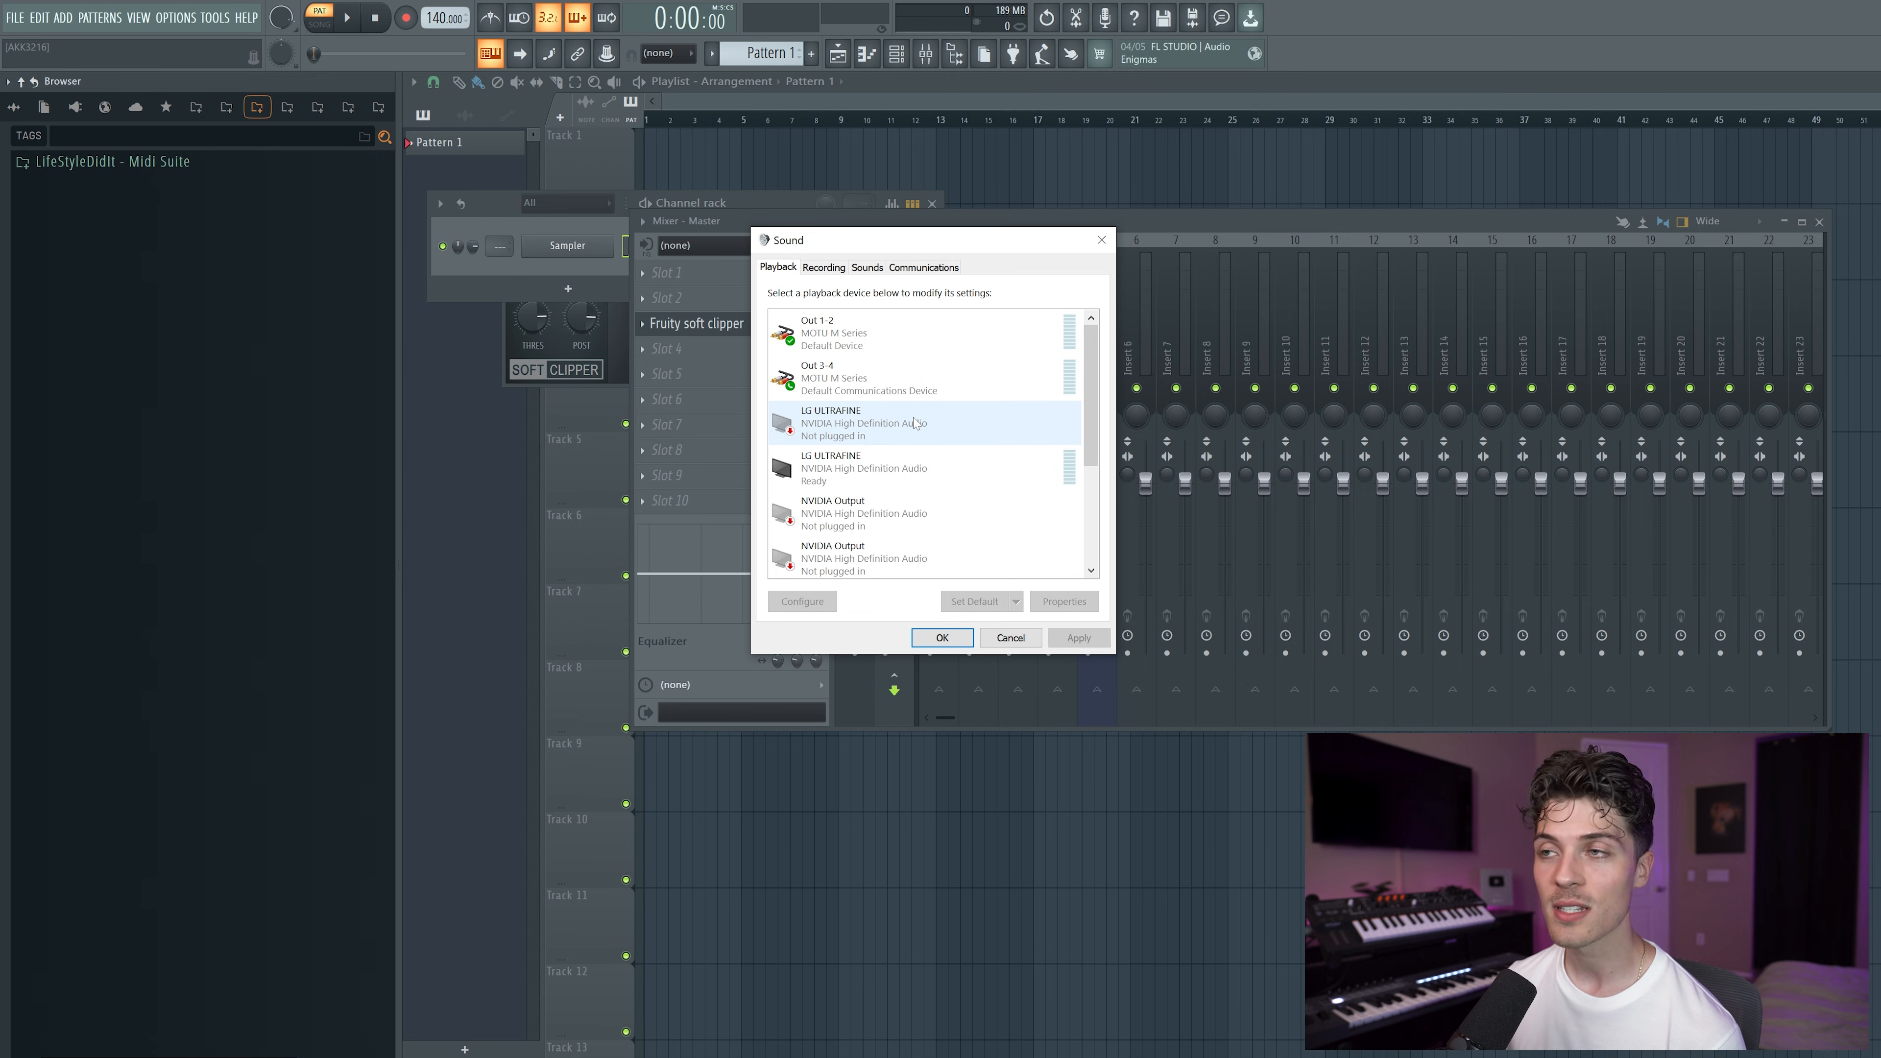
{"action": "right_click", "coordinate": [902, 337]}
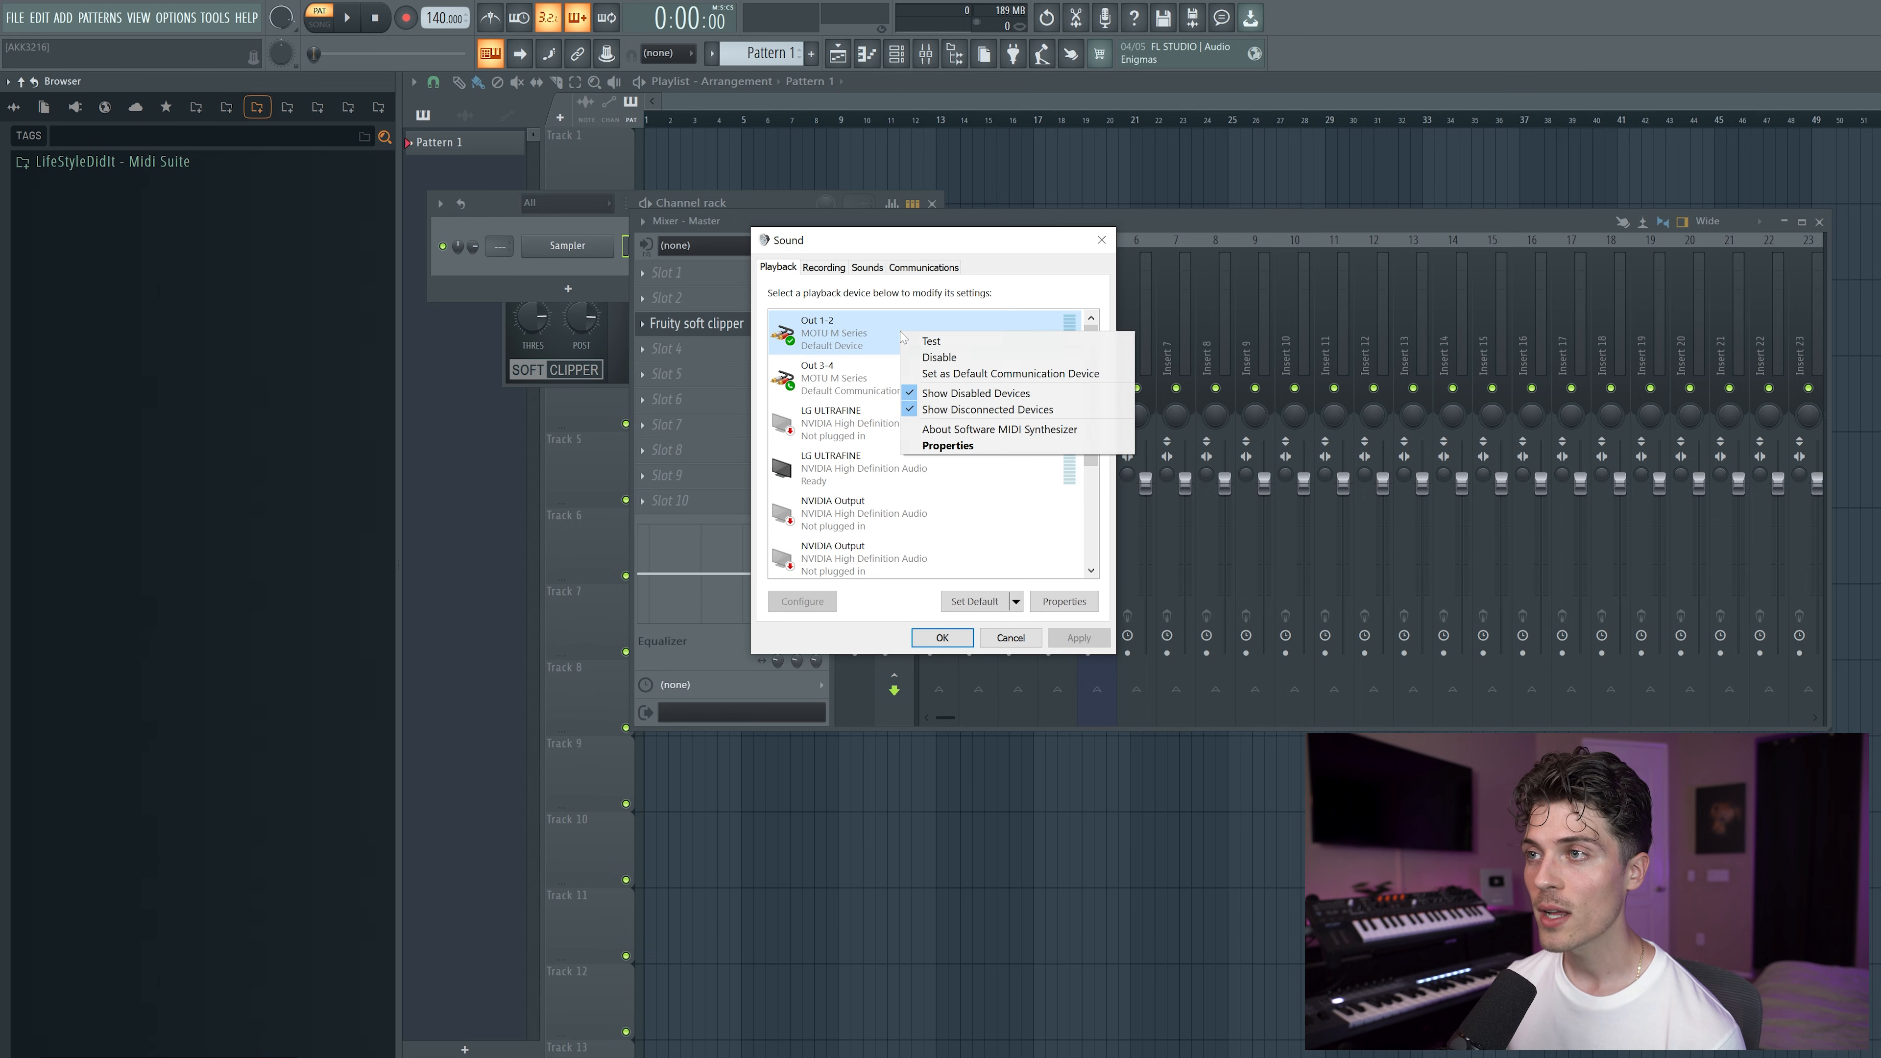
{"action": "left_click", "coordinate": [955, 444]}
{"action": "left_click", "coordinate": [840, 331]}
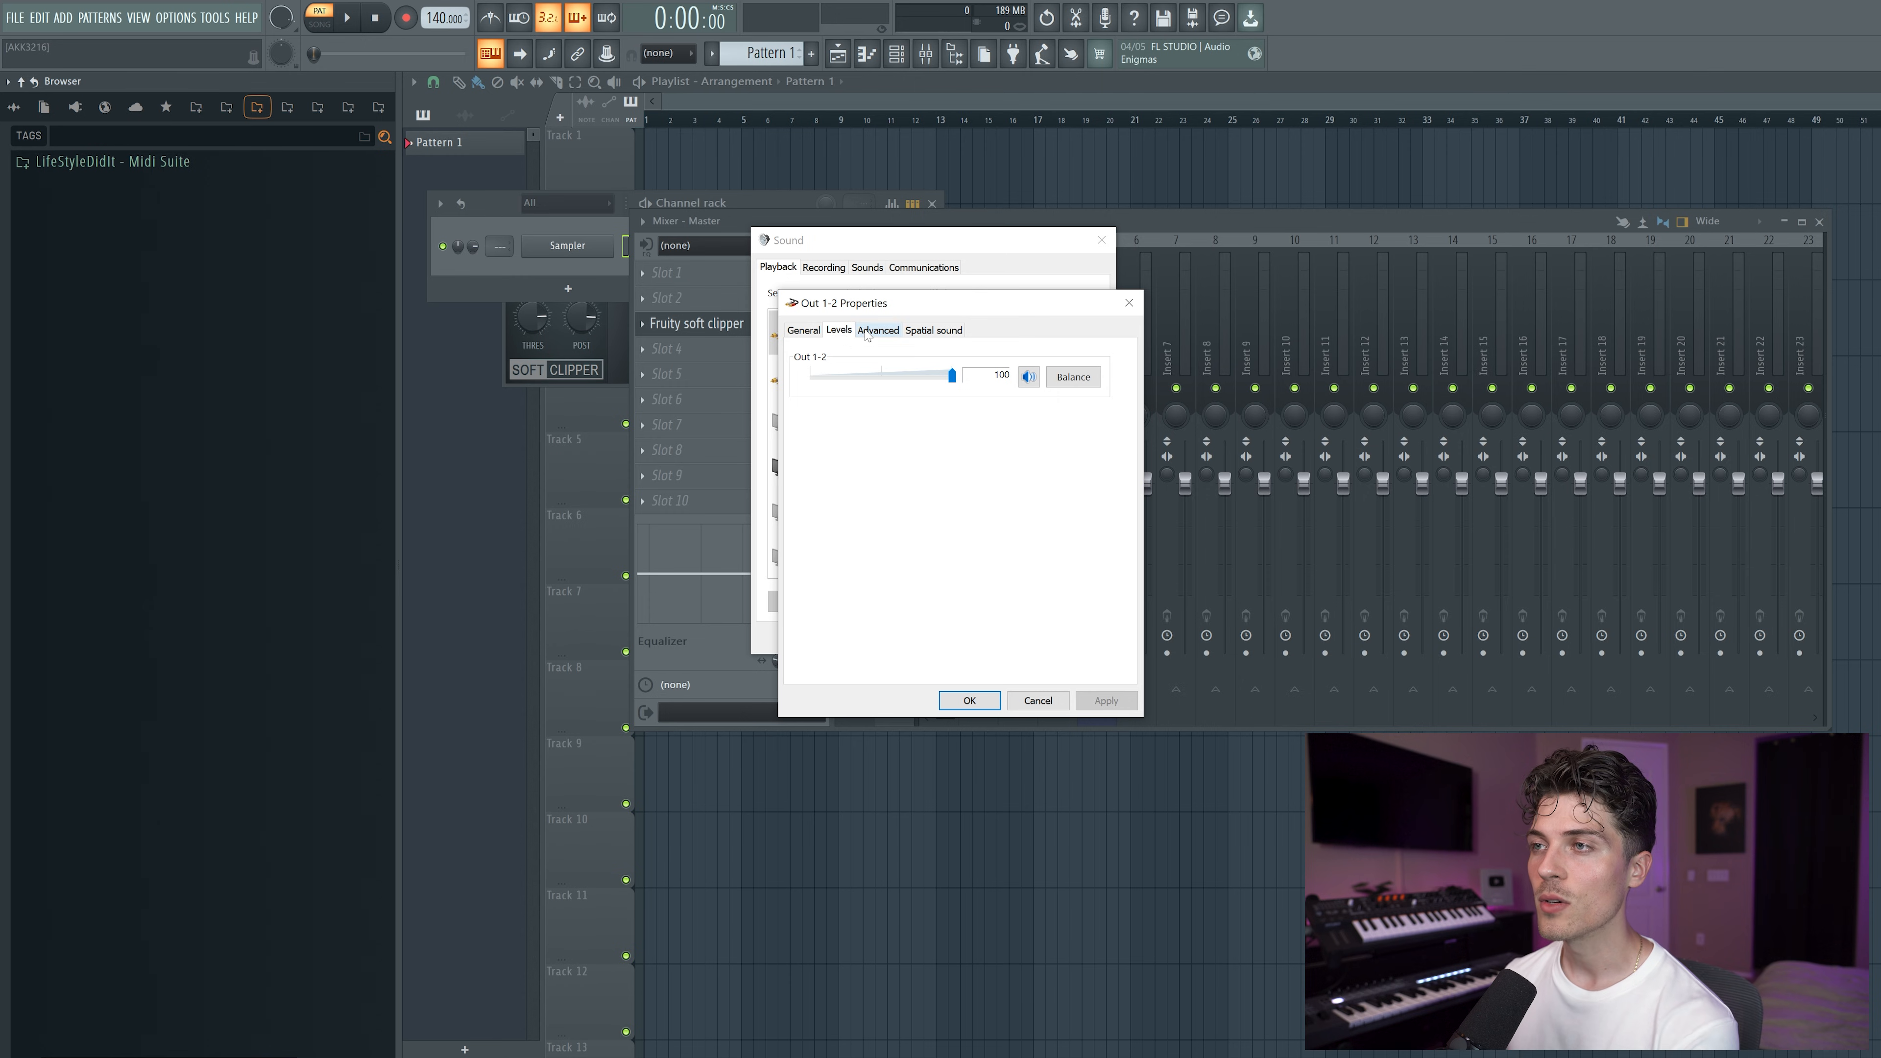
{"action": "left_click", "coordinate": [865, 332]}
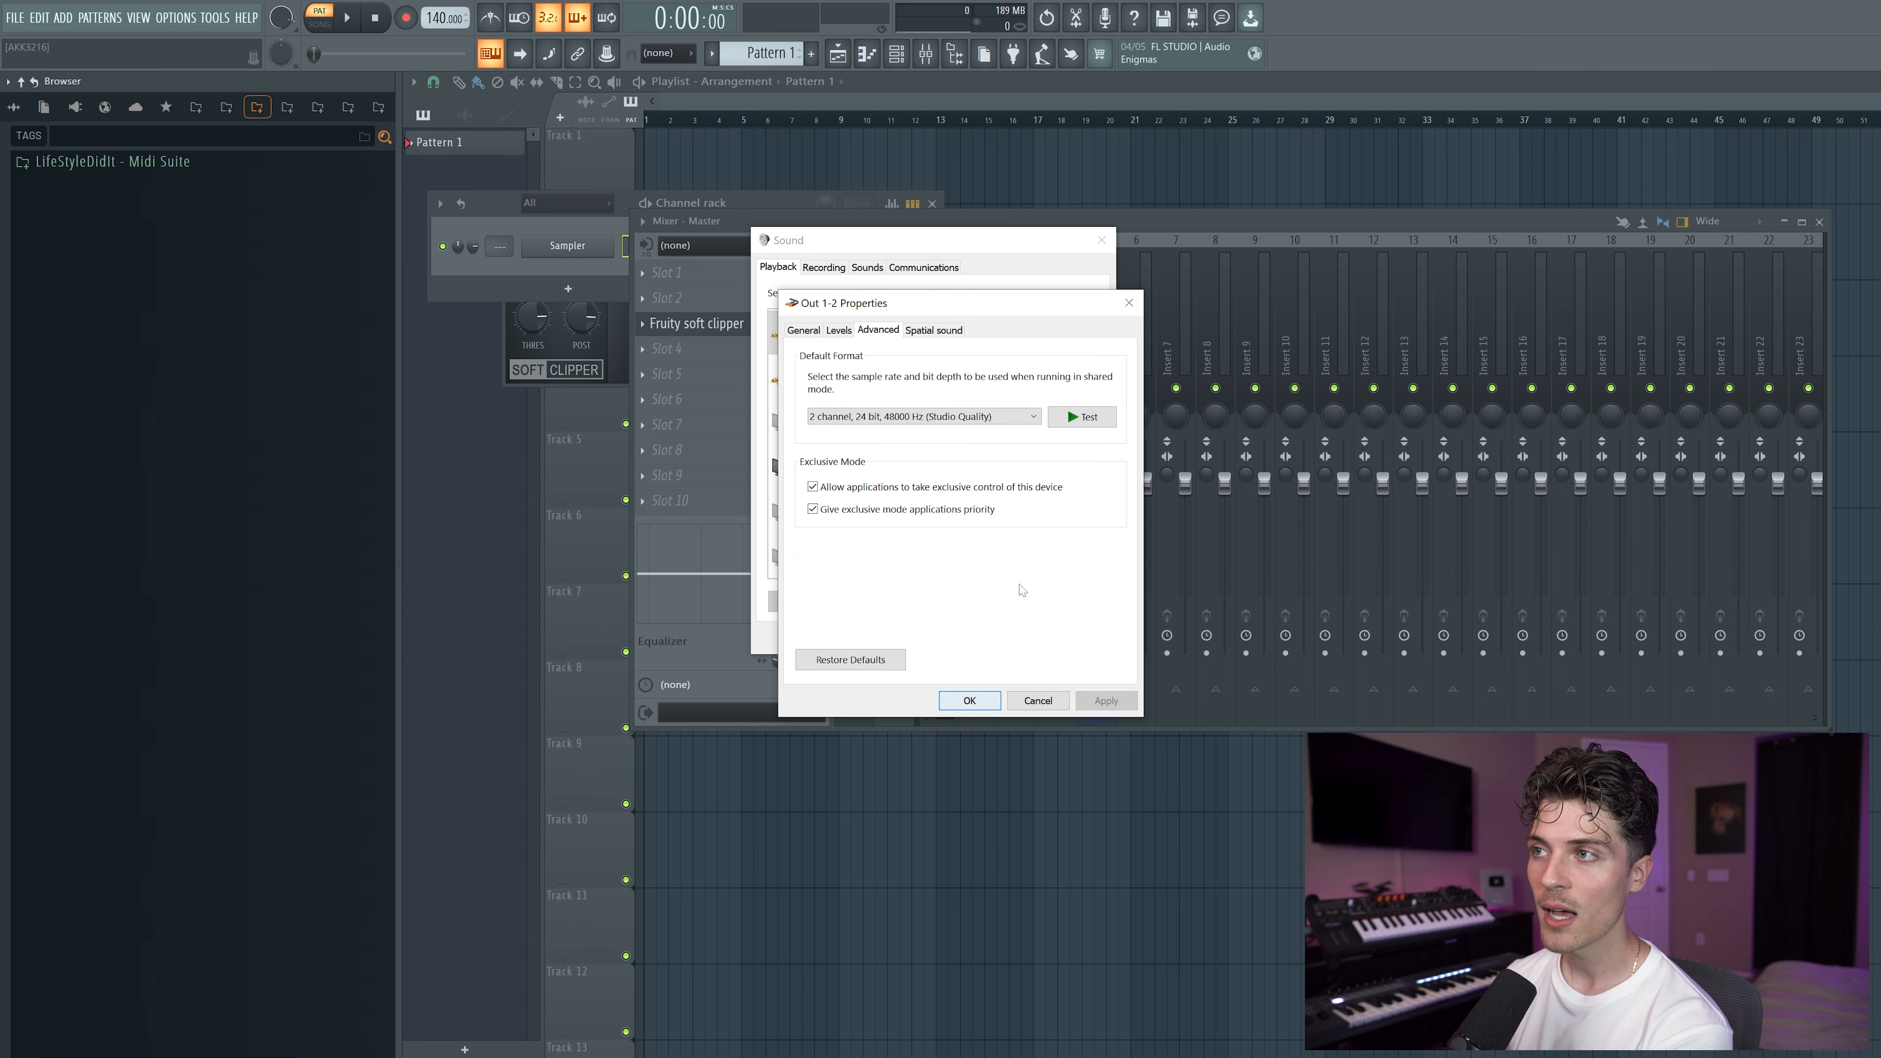
{"action": "left_click", "coordinate": [1128, 303]}
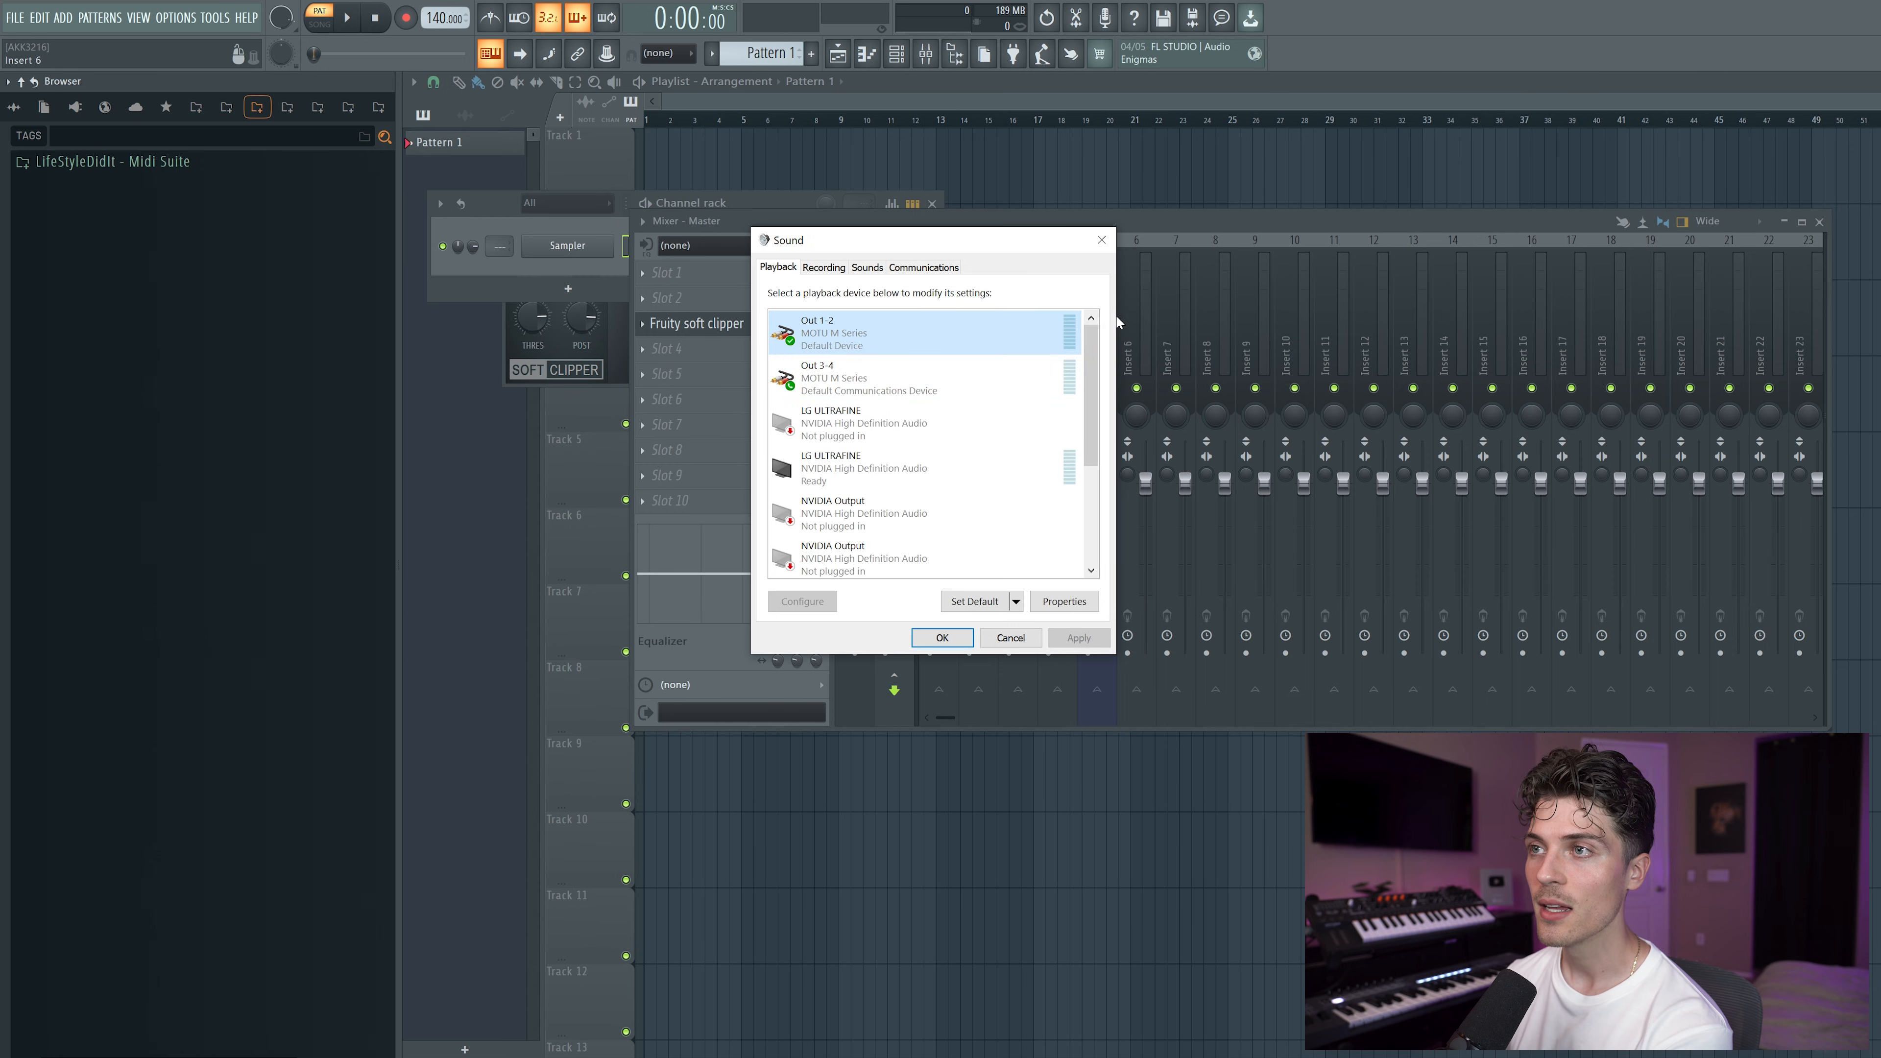
Step: Check the default format of the MOTU Out 3-4 playback device, and close the Sound and audio settings windows
{"action": "right_click", "coordinate": [887, 377]}
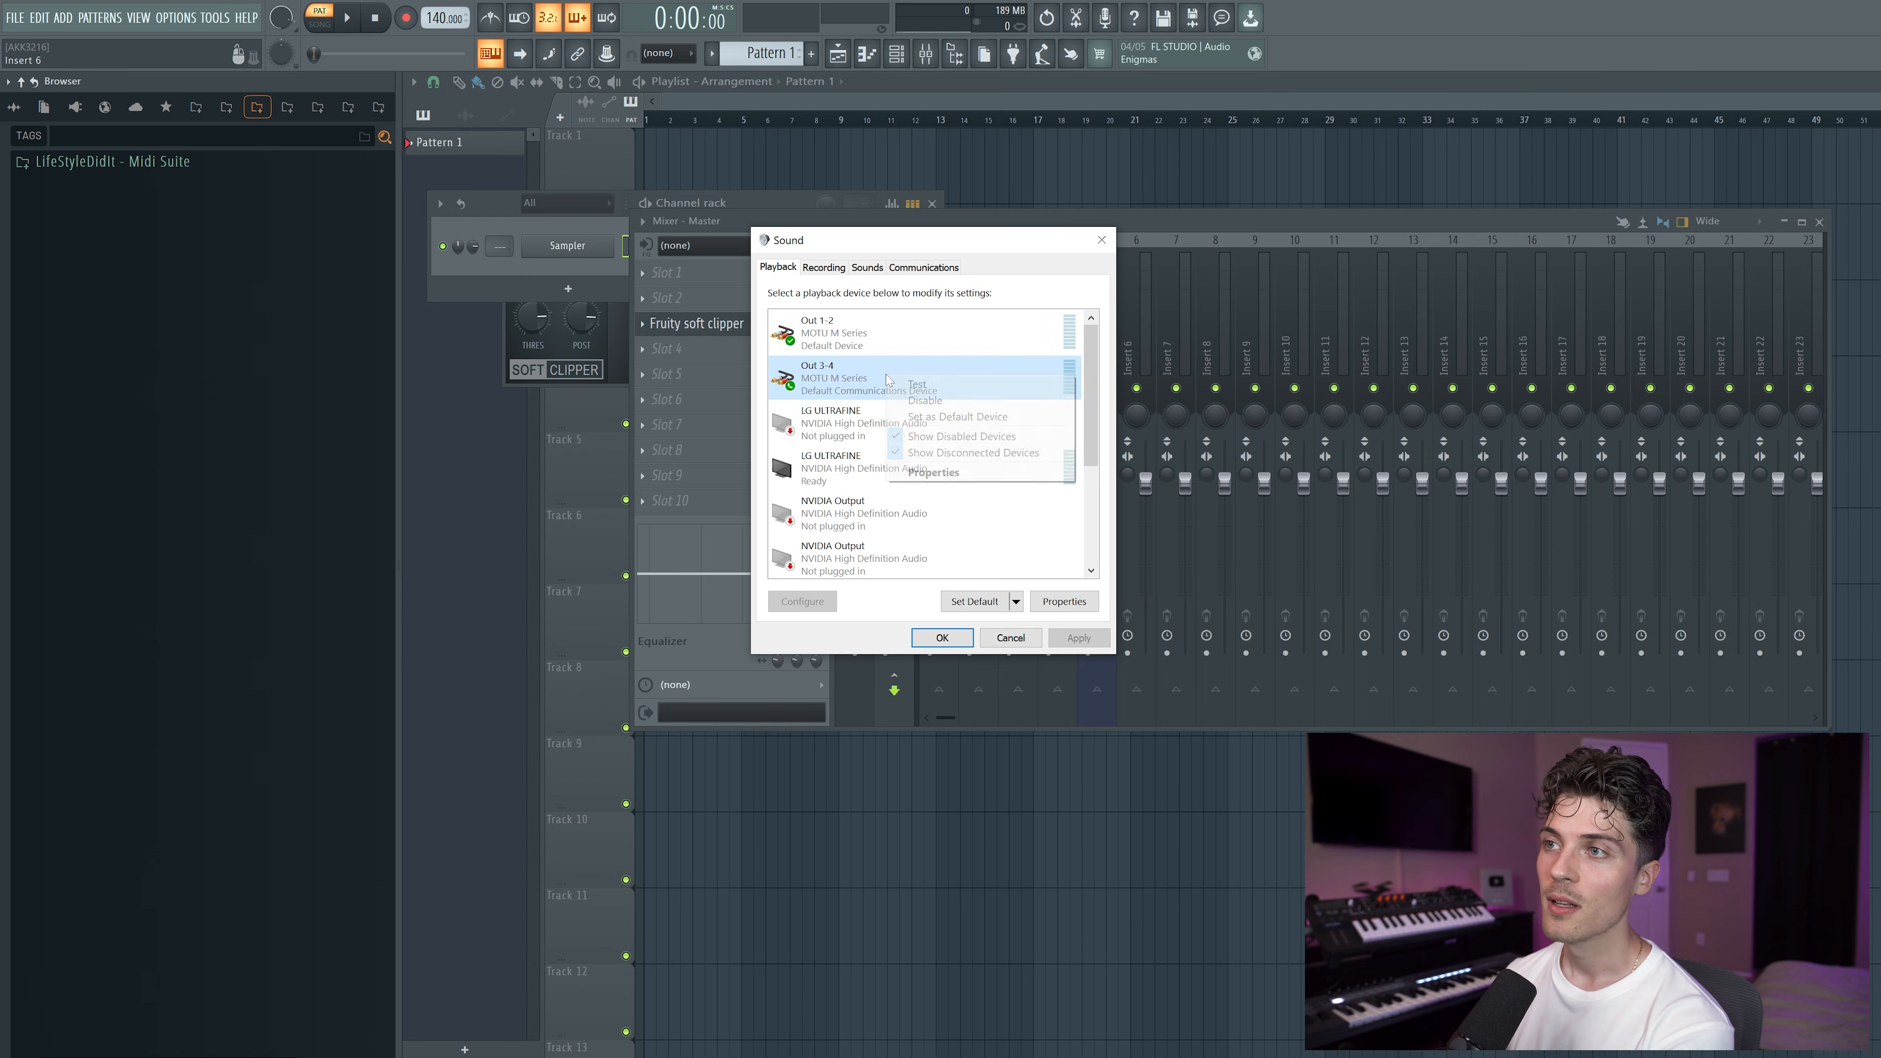
{"action": "left_click", "coordinate": [965, 482]}
{"action": "left_click", "coordinate": [876, 330]}
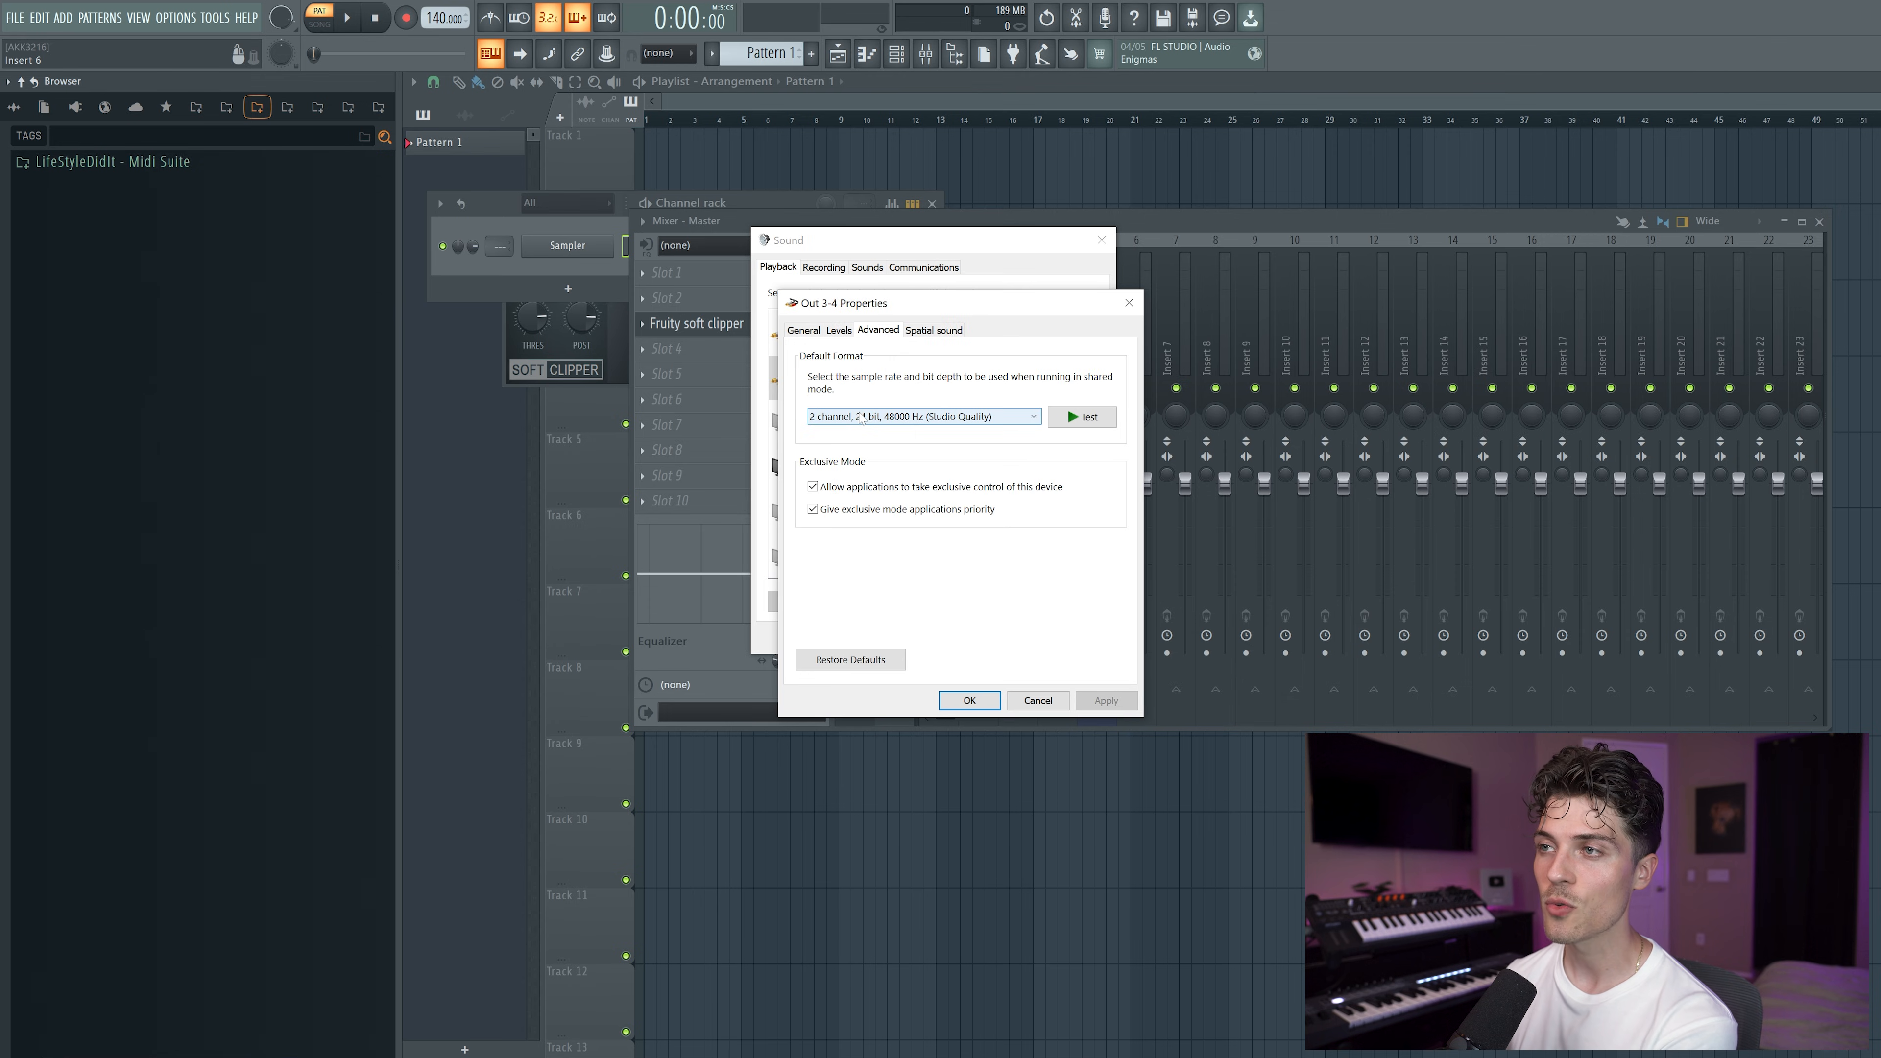
{"action": "left_click", "coordinate": [1127, 303]}
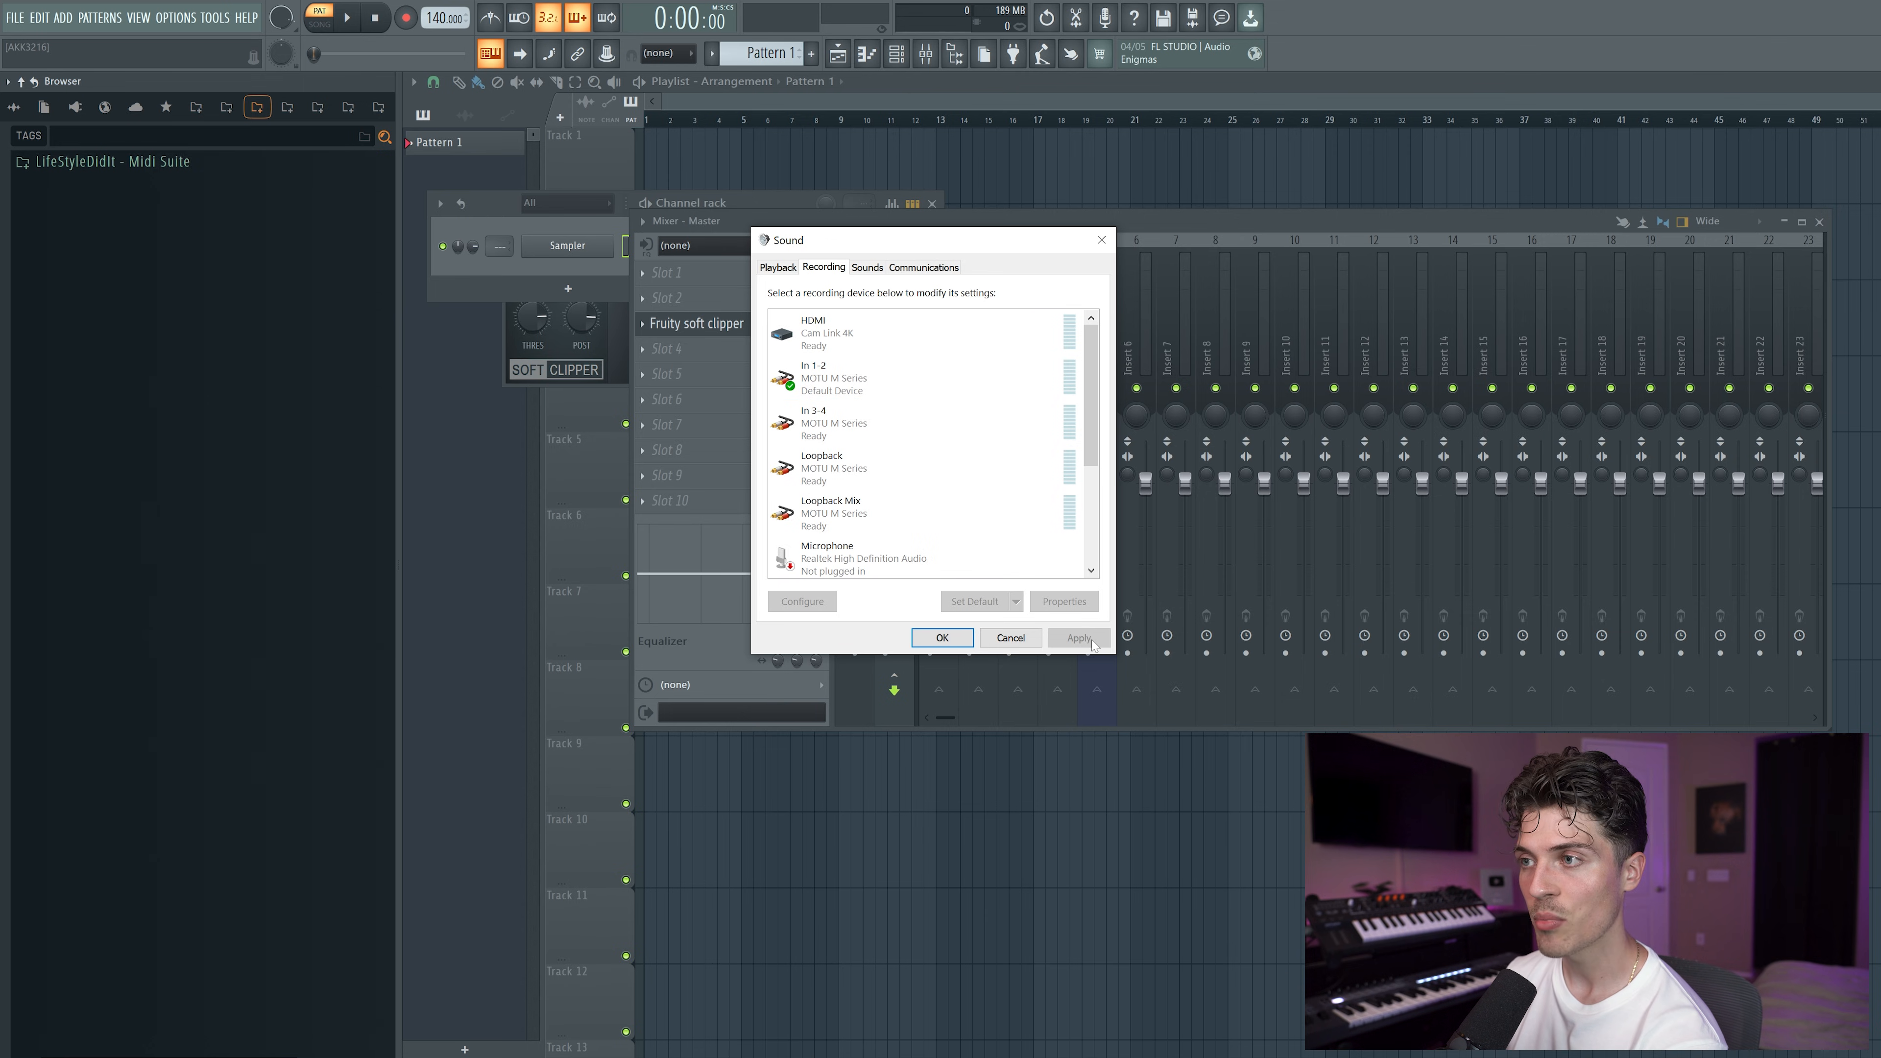
{"action": "left_click", "coordinate": [954, 642]}
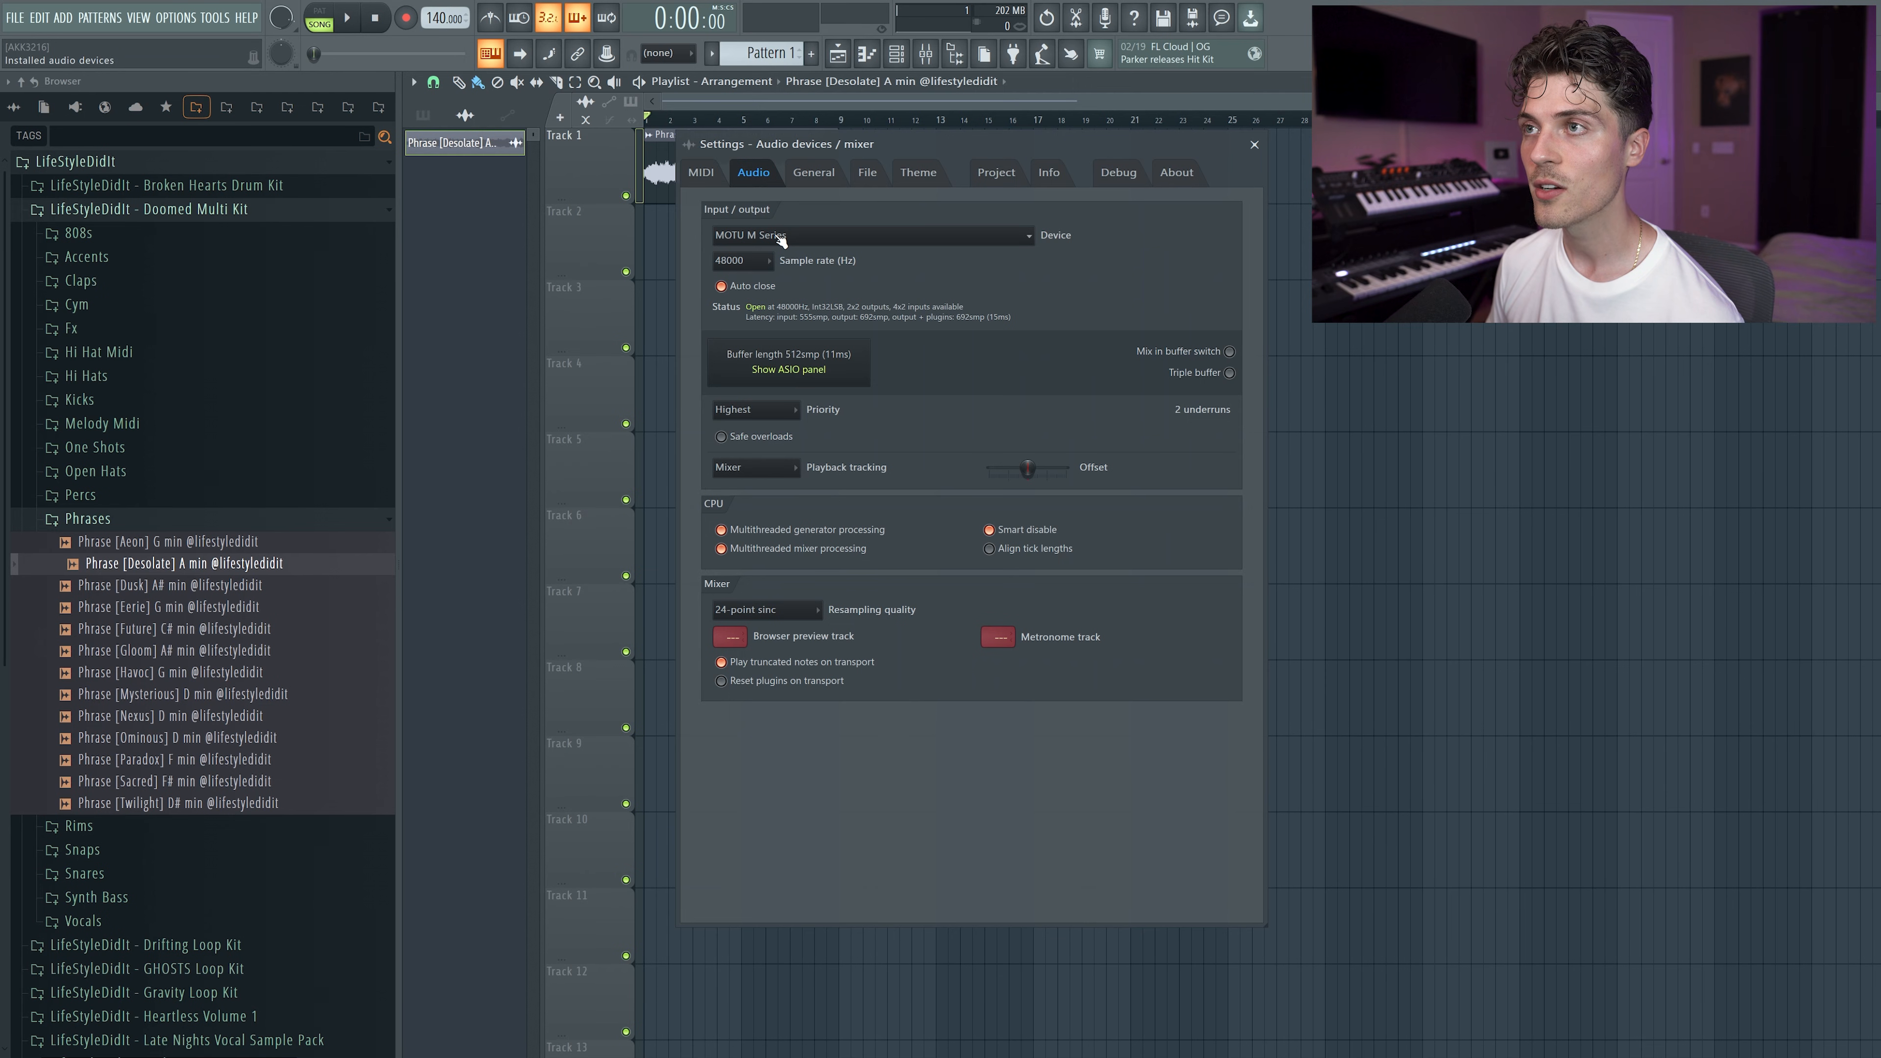
{"action": "left_click", "coordinate": [1253, 145]}
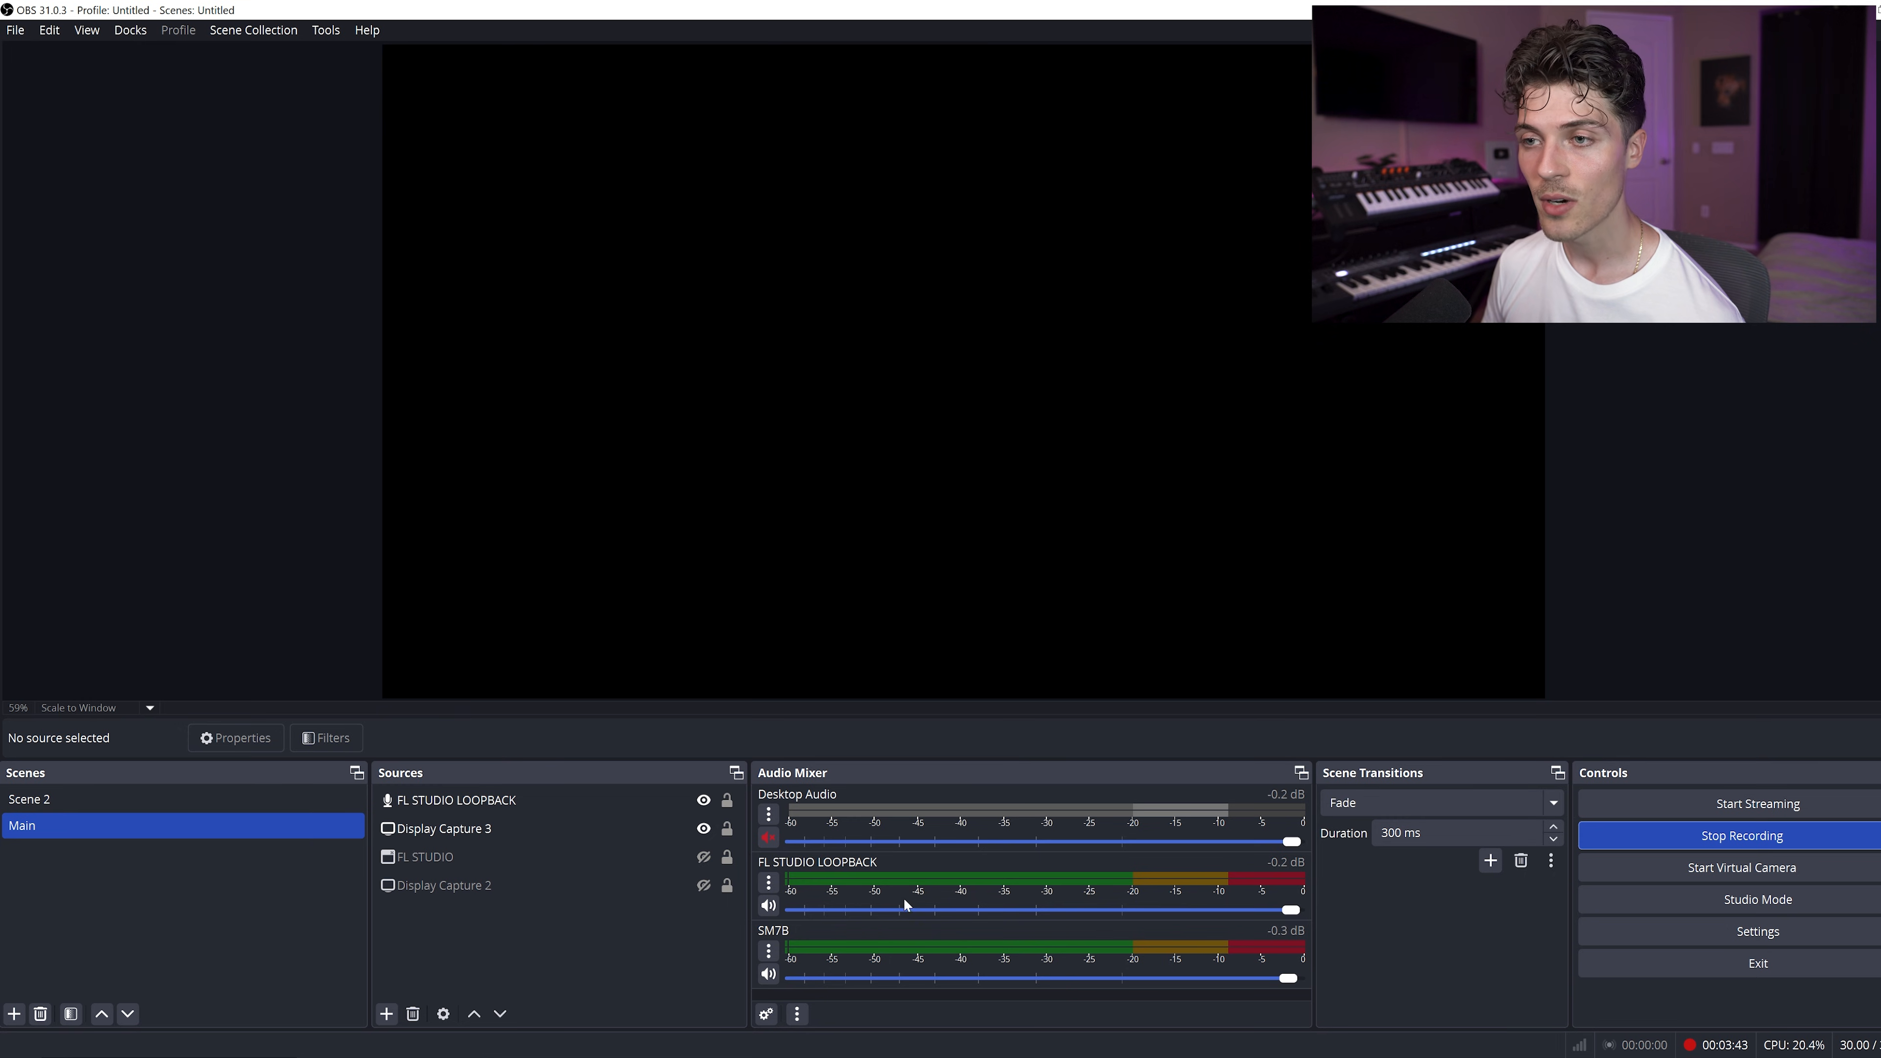
Step: In OBS, add an Audio Input Capture source named FL Studio that uses the Loopback Mix (MOTU M Series) device
{"action": "left_click", "coordinate": [386, 1015]}
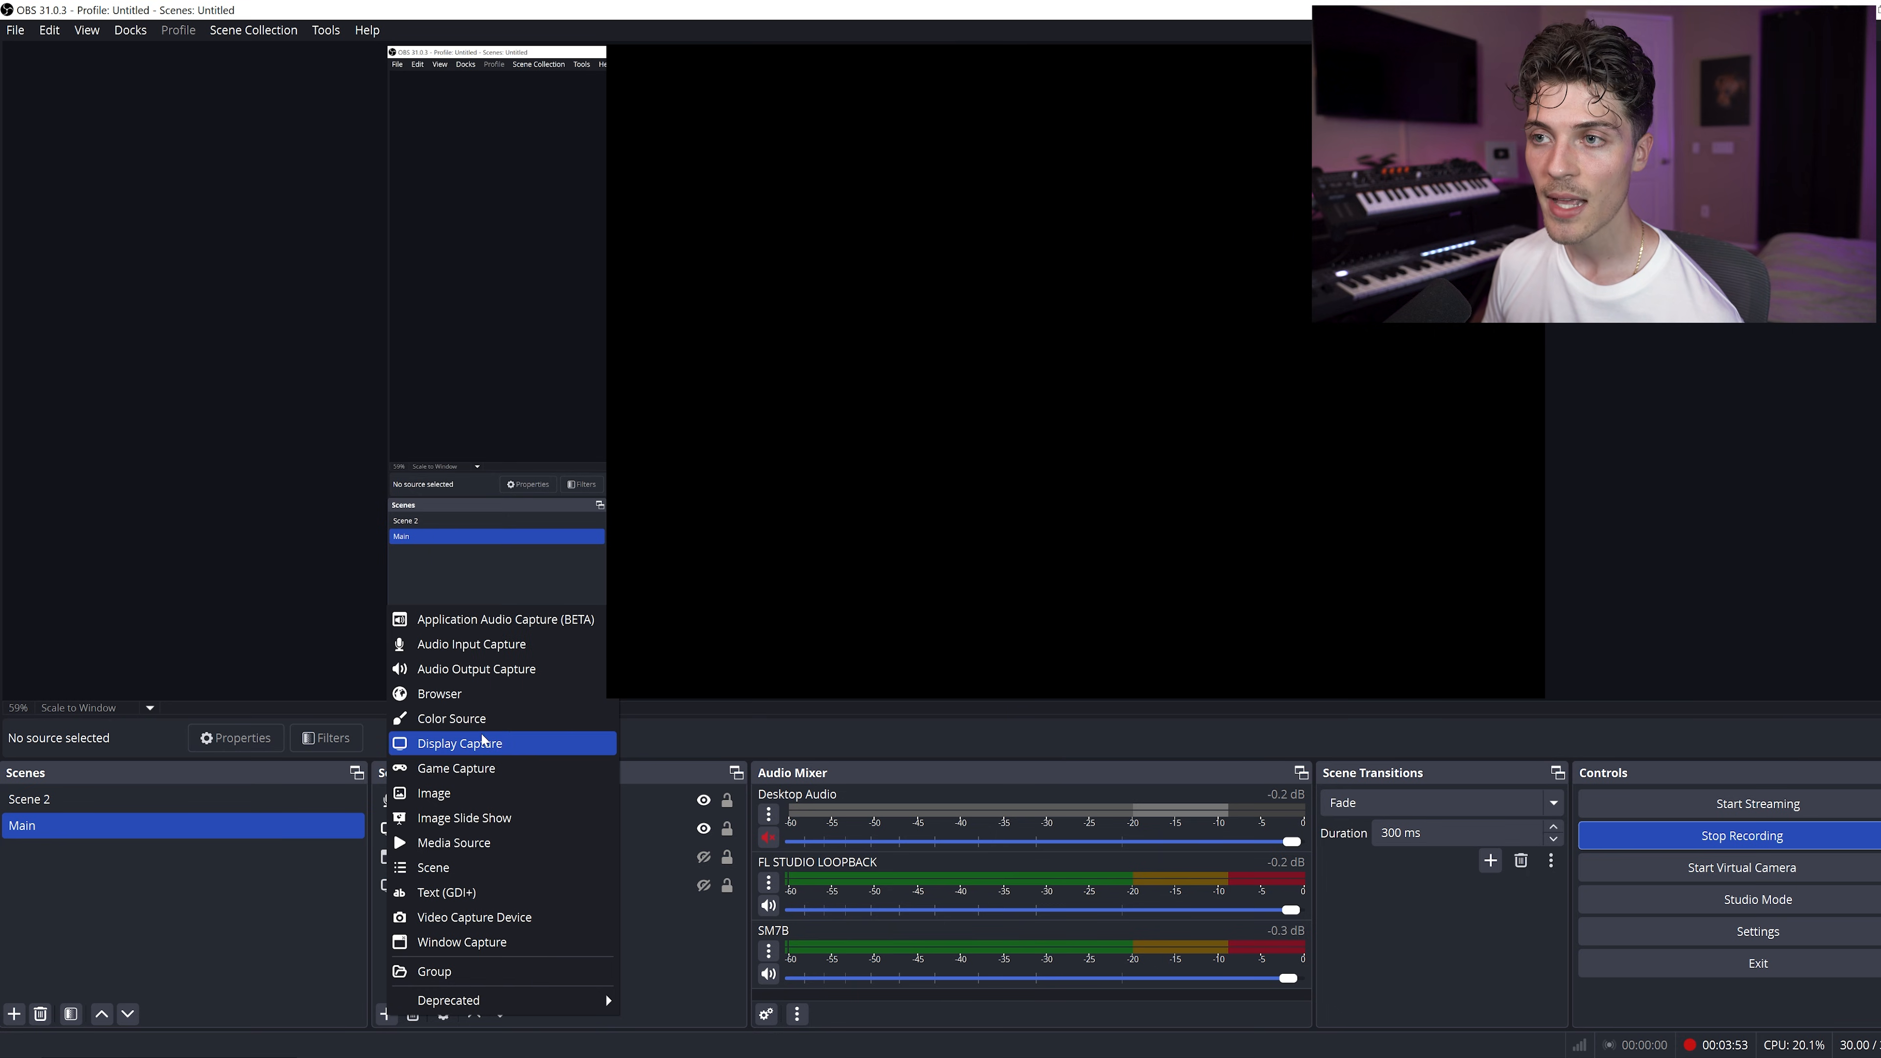
{"action": "left_click", "coordinate": [494, 644]}
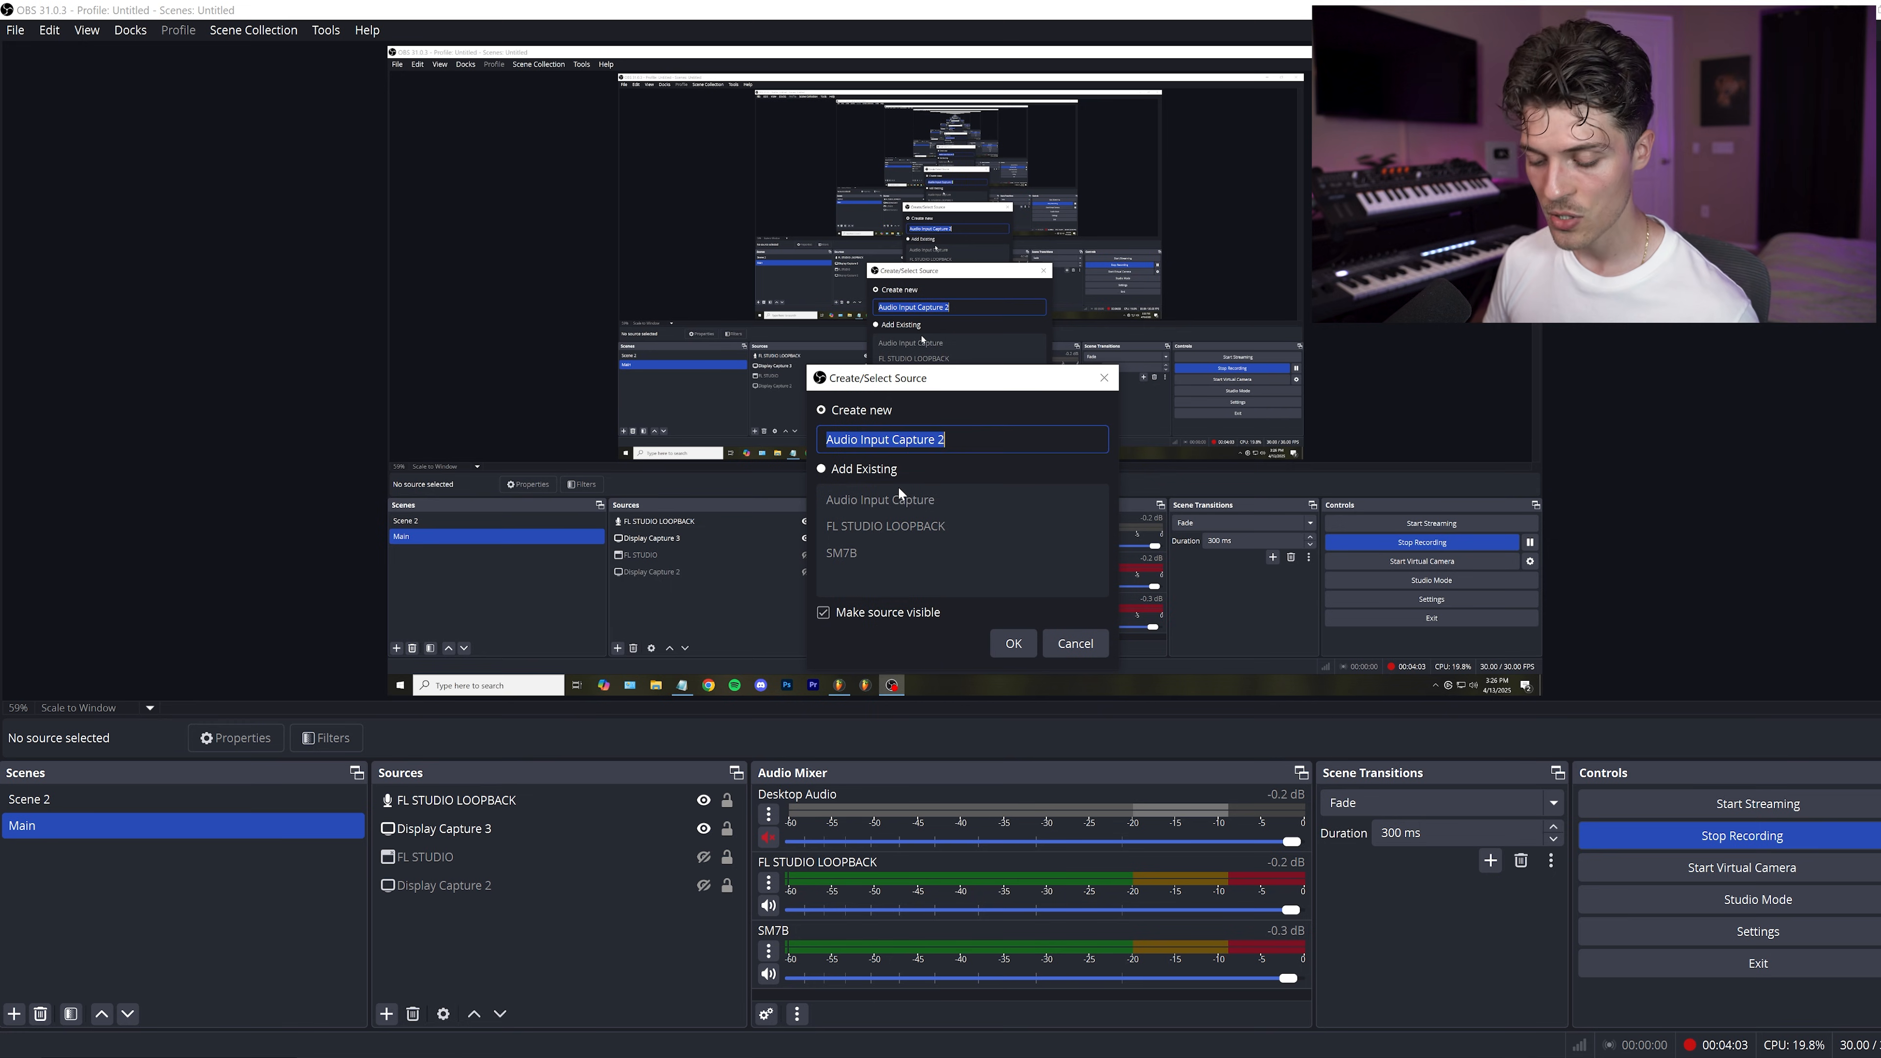
{"action": "type", "text": "FL Studio"}
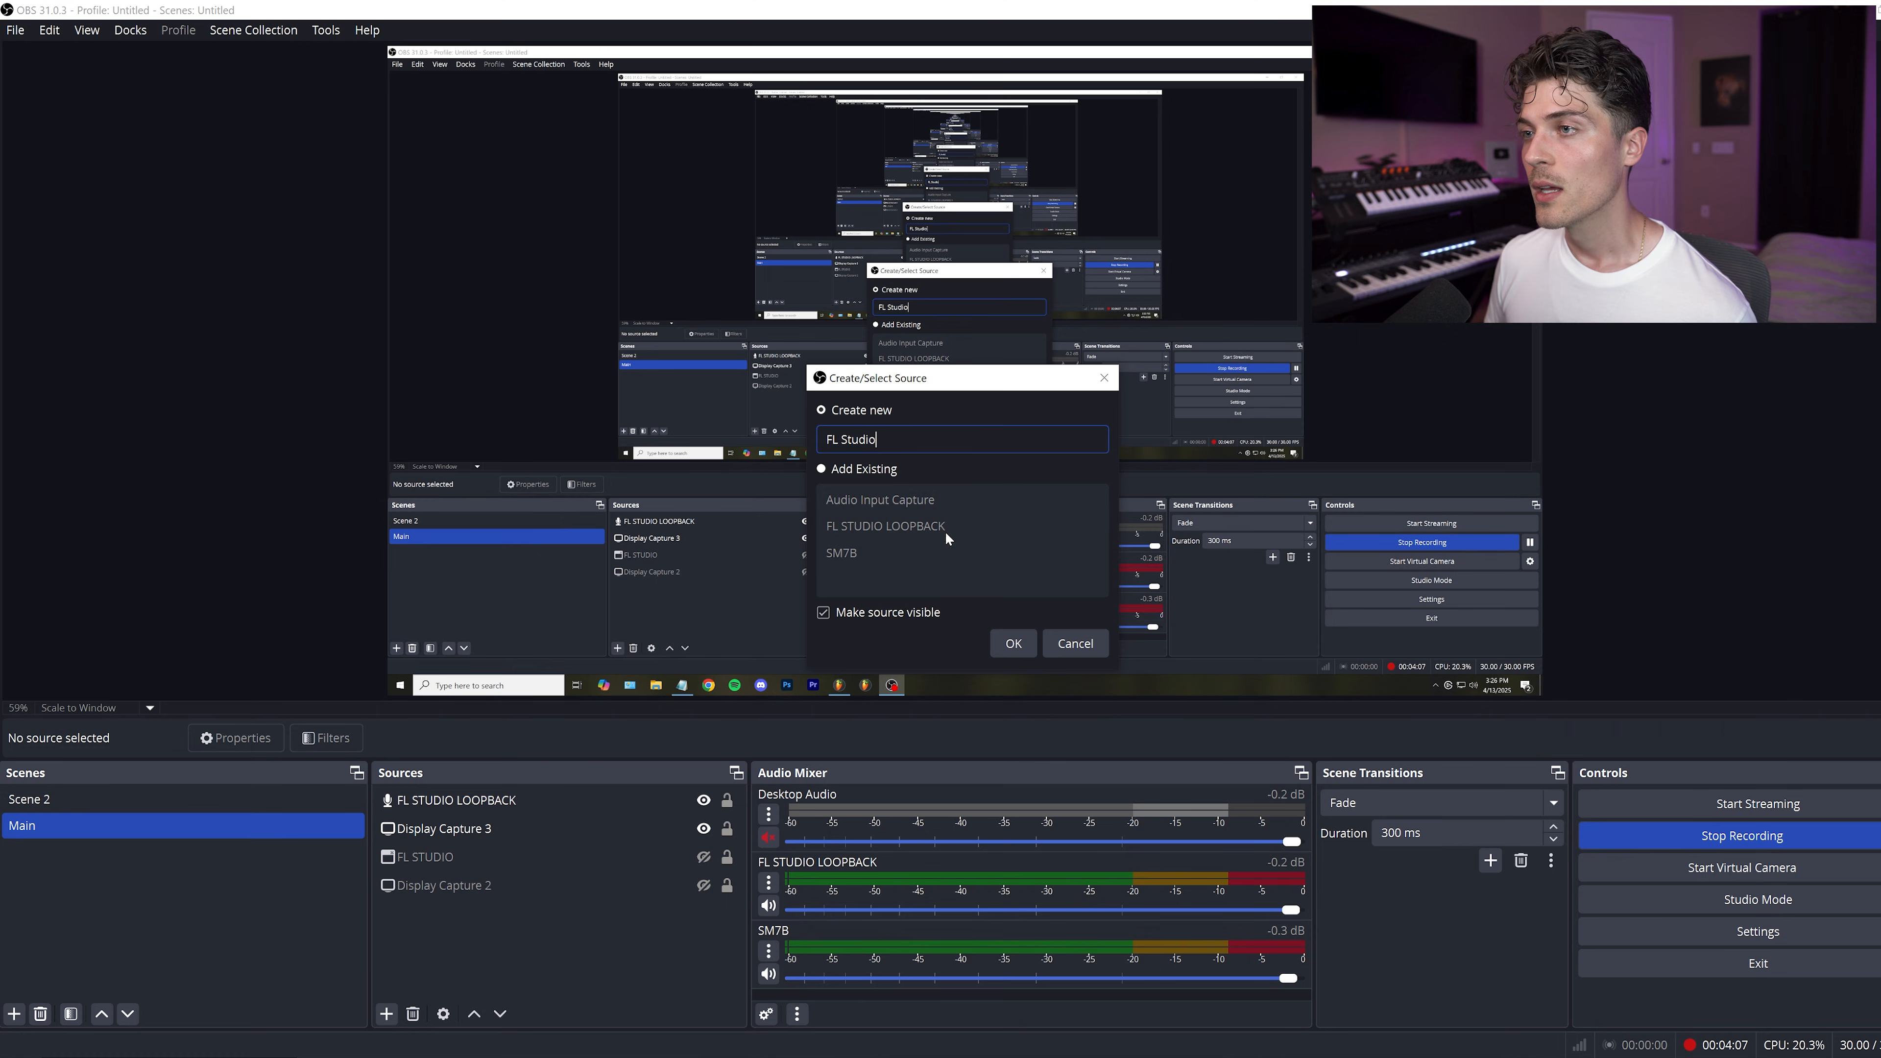
{"action": "left_click", "coordinate": [1012, 644]}
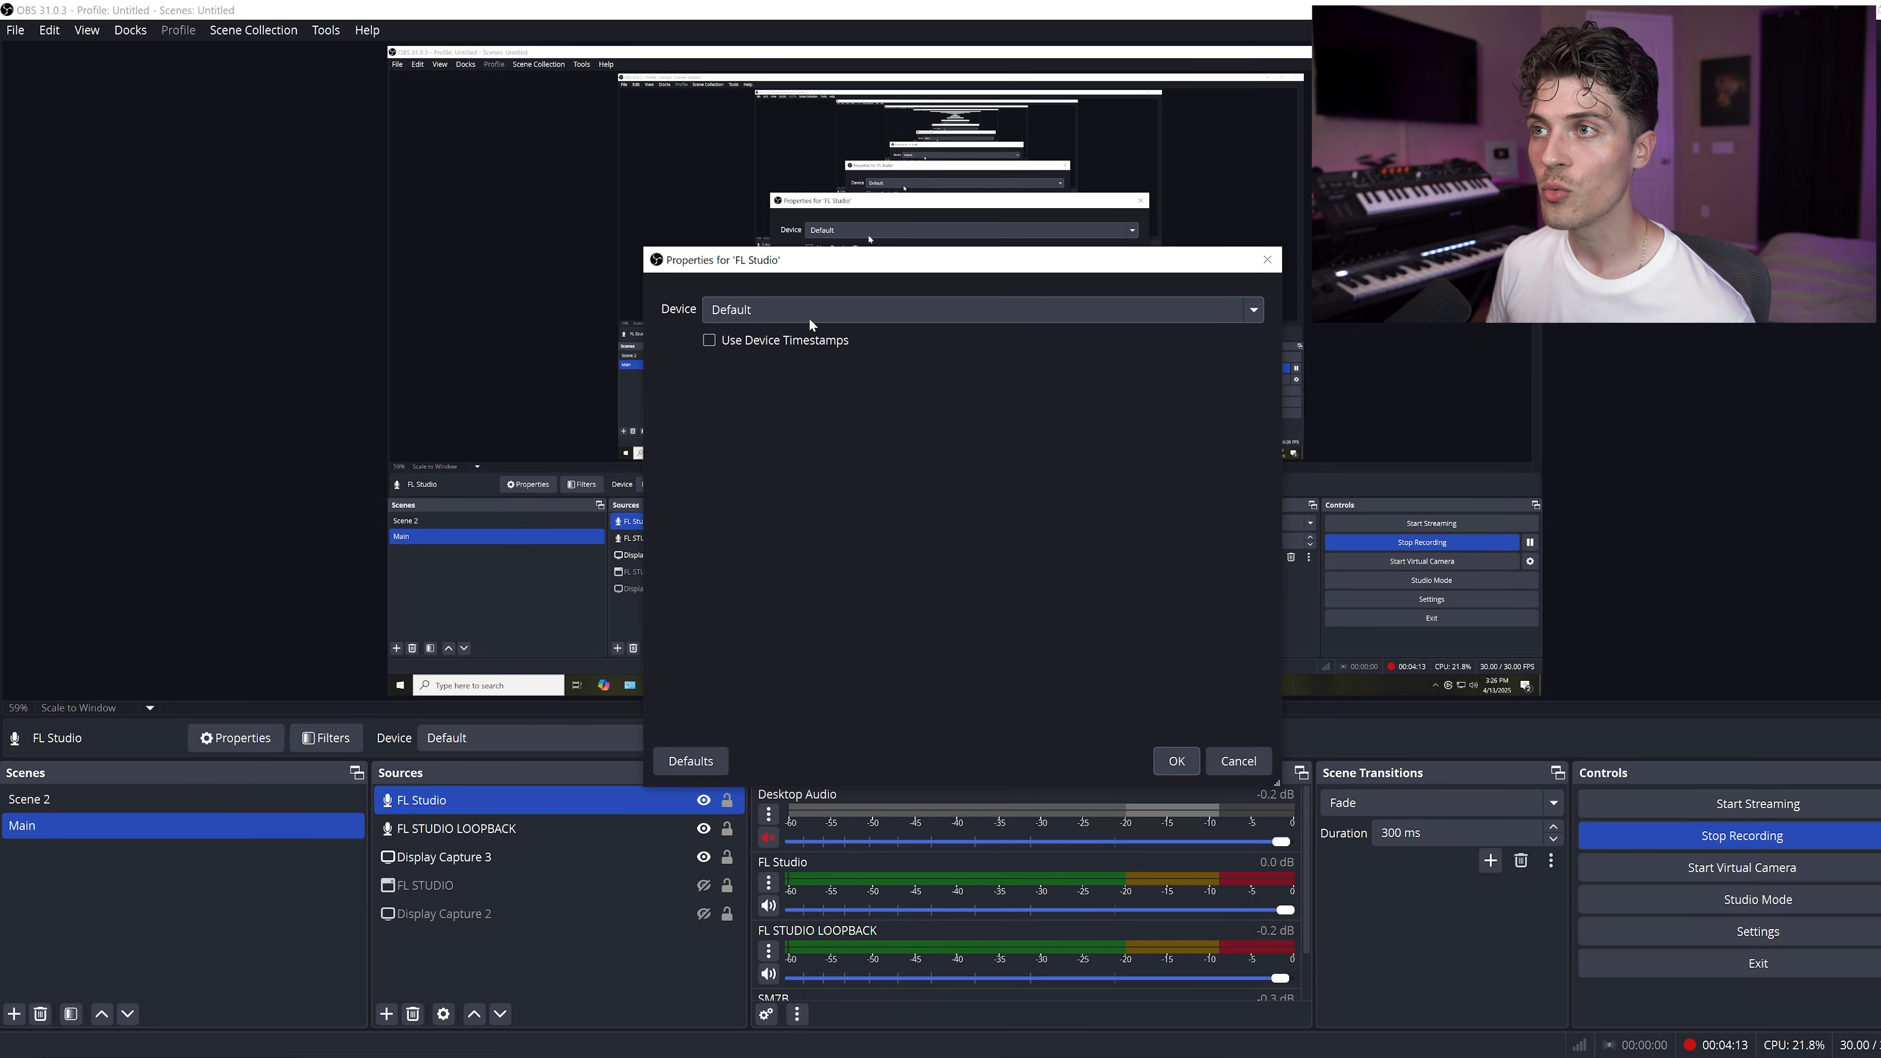
{"action": "left_click", "coordinate": [810, 324]}
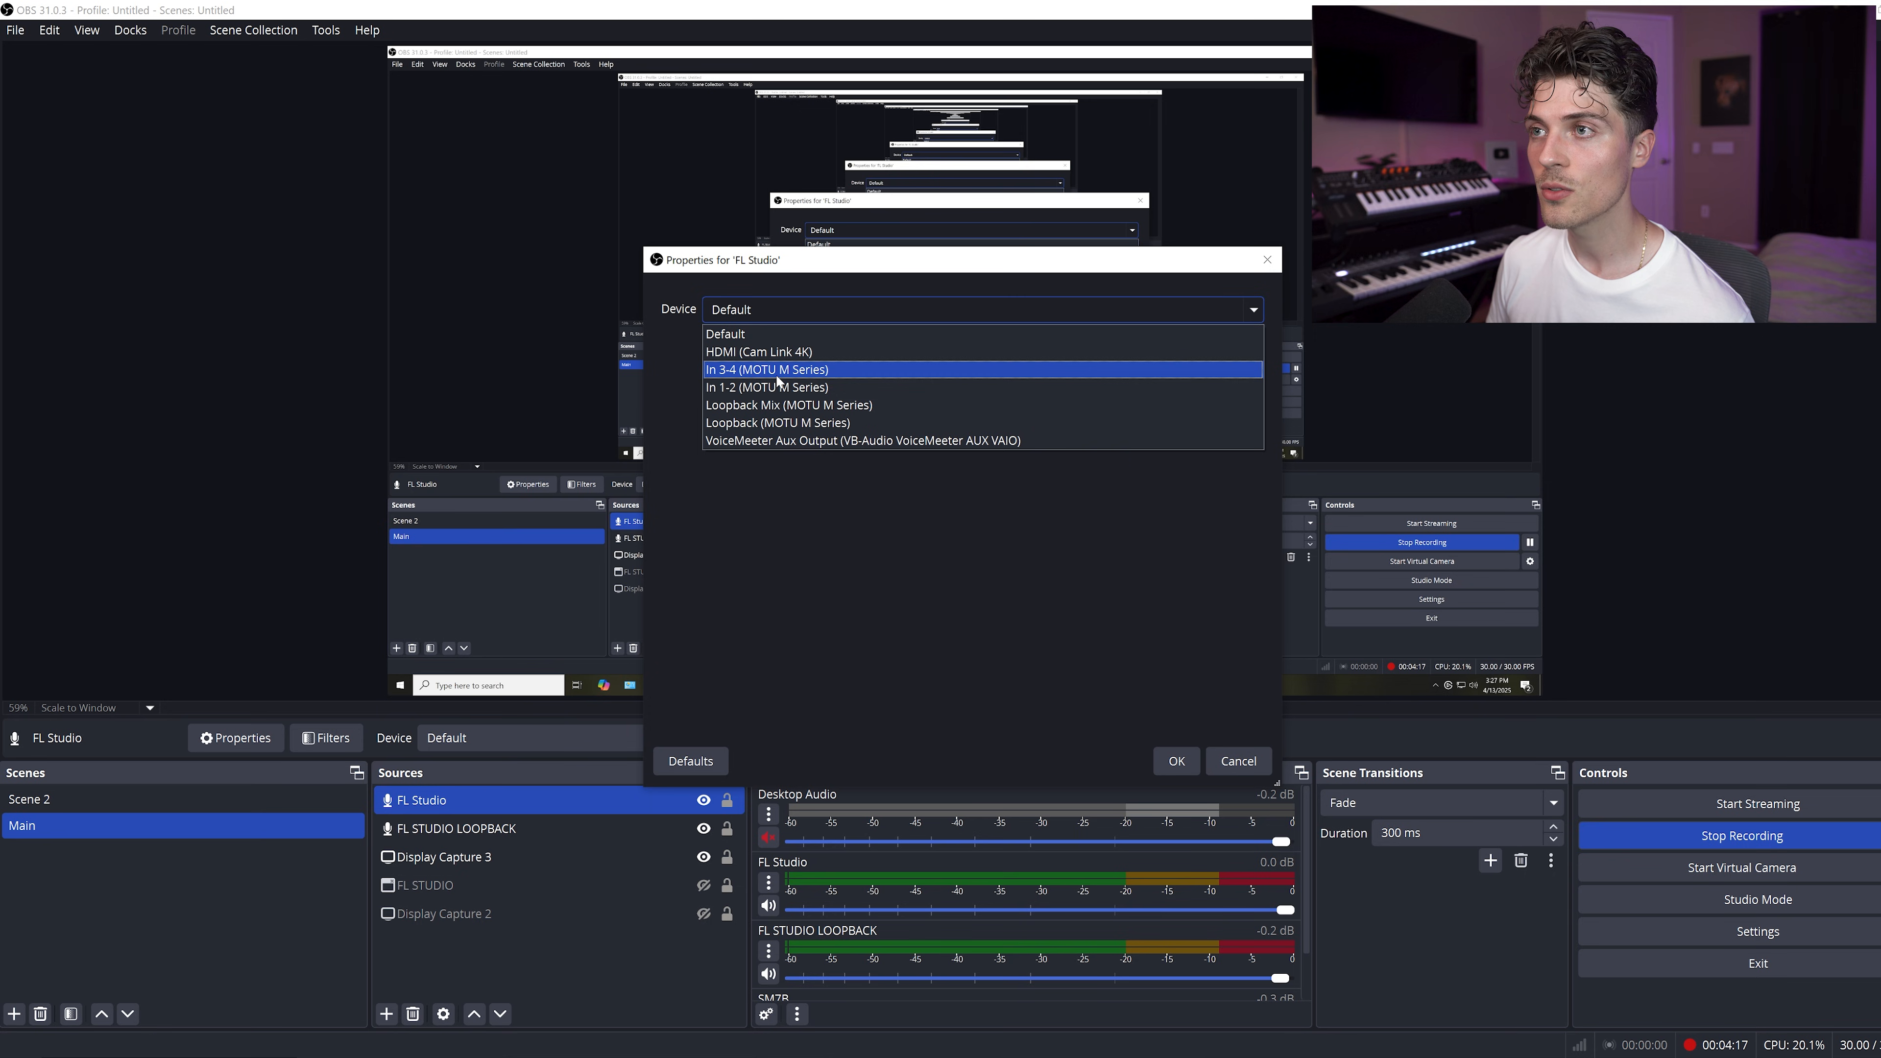
{"action": "left_click", "coordinate": [876, 406]}
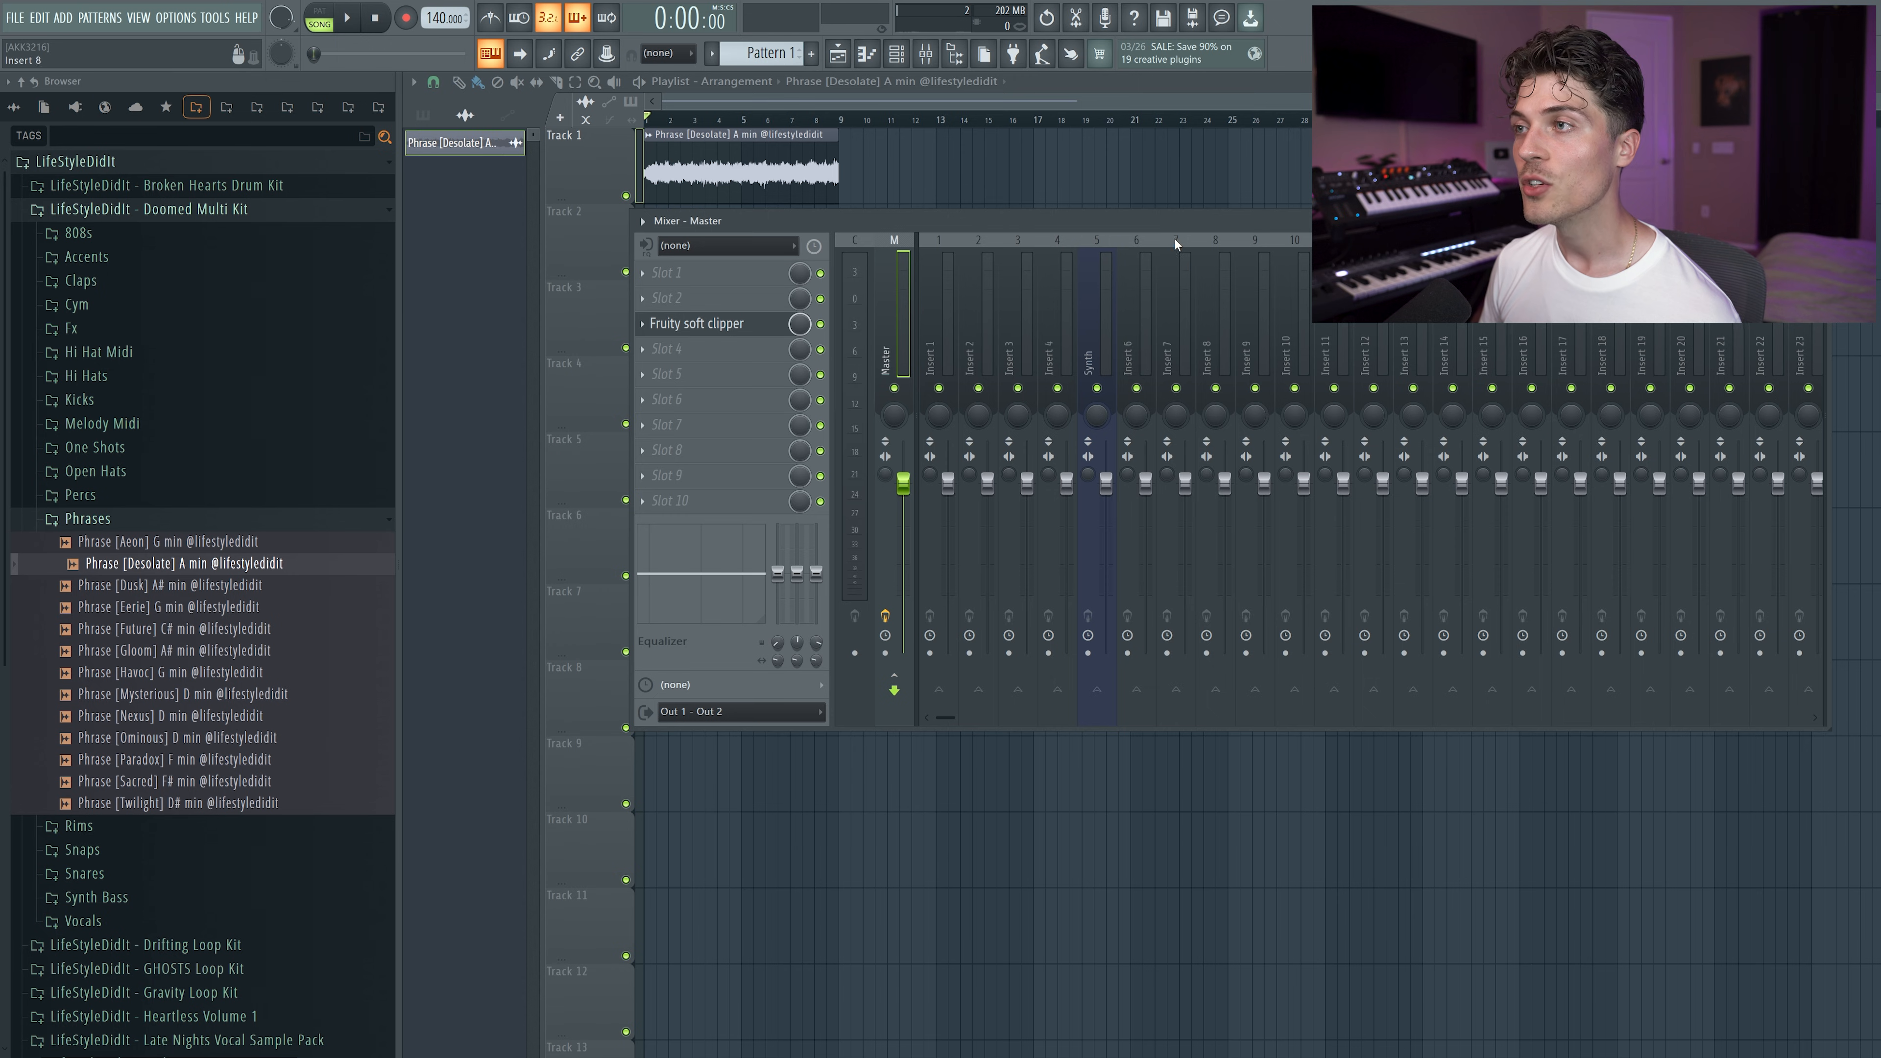
Step: Switch to FL Studio, clear the Synth mixer track's audio input, and set it to In 3 - In 4 again
{"action": "left_click", "coordinate": [1070, 328]}
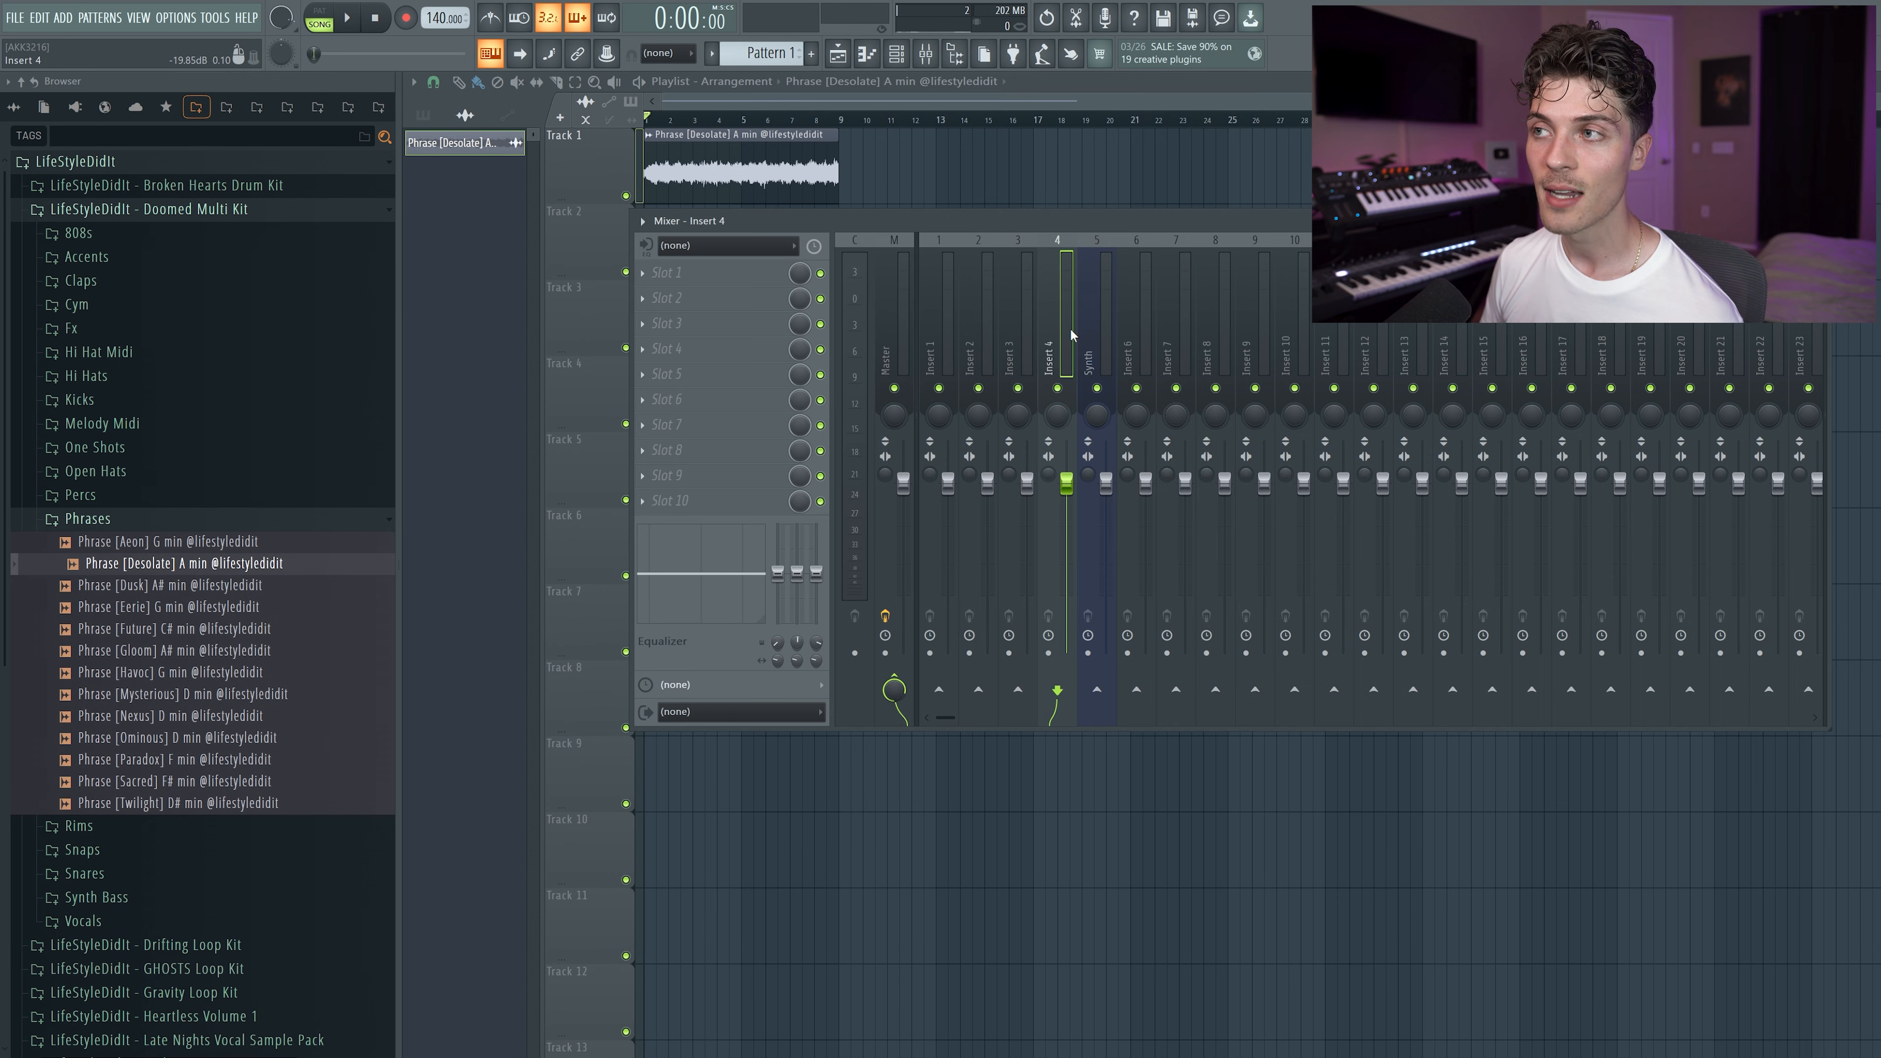
{"action": "left_click", "coordinate": [1105, 336]}
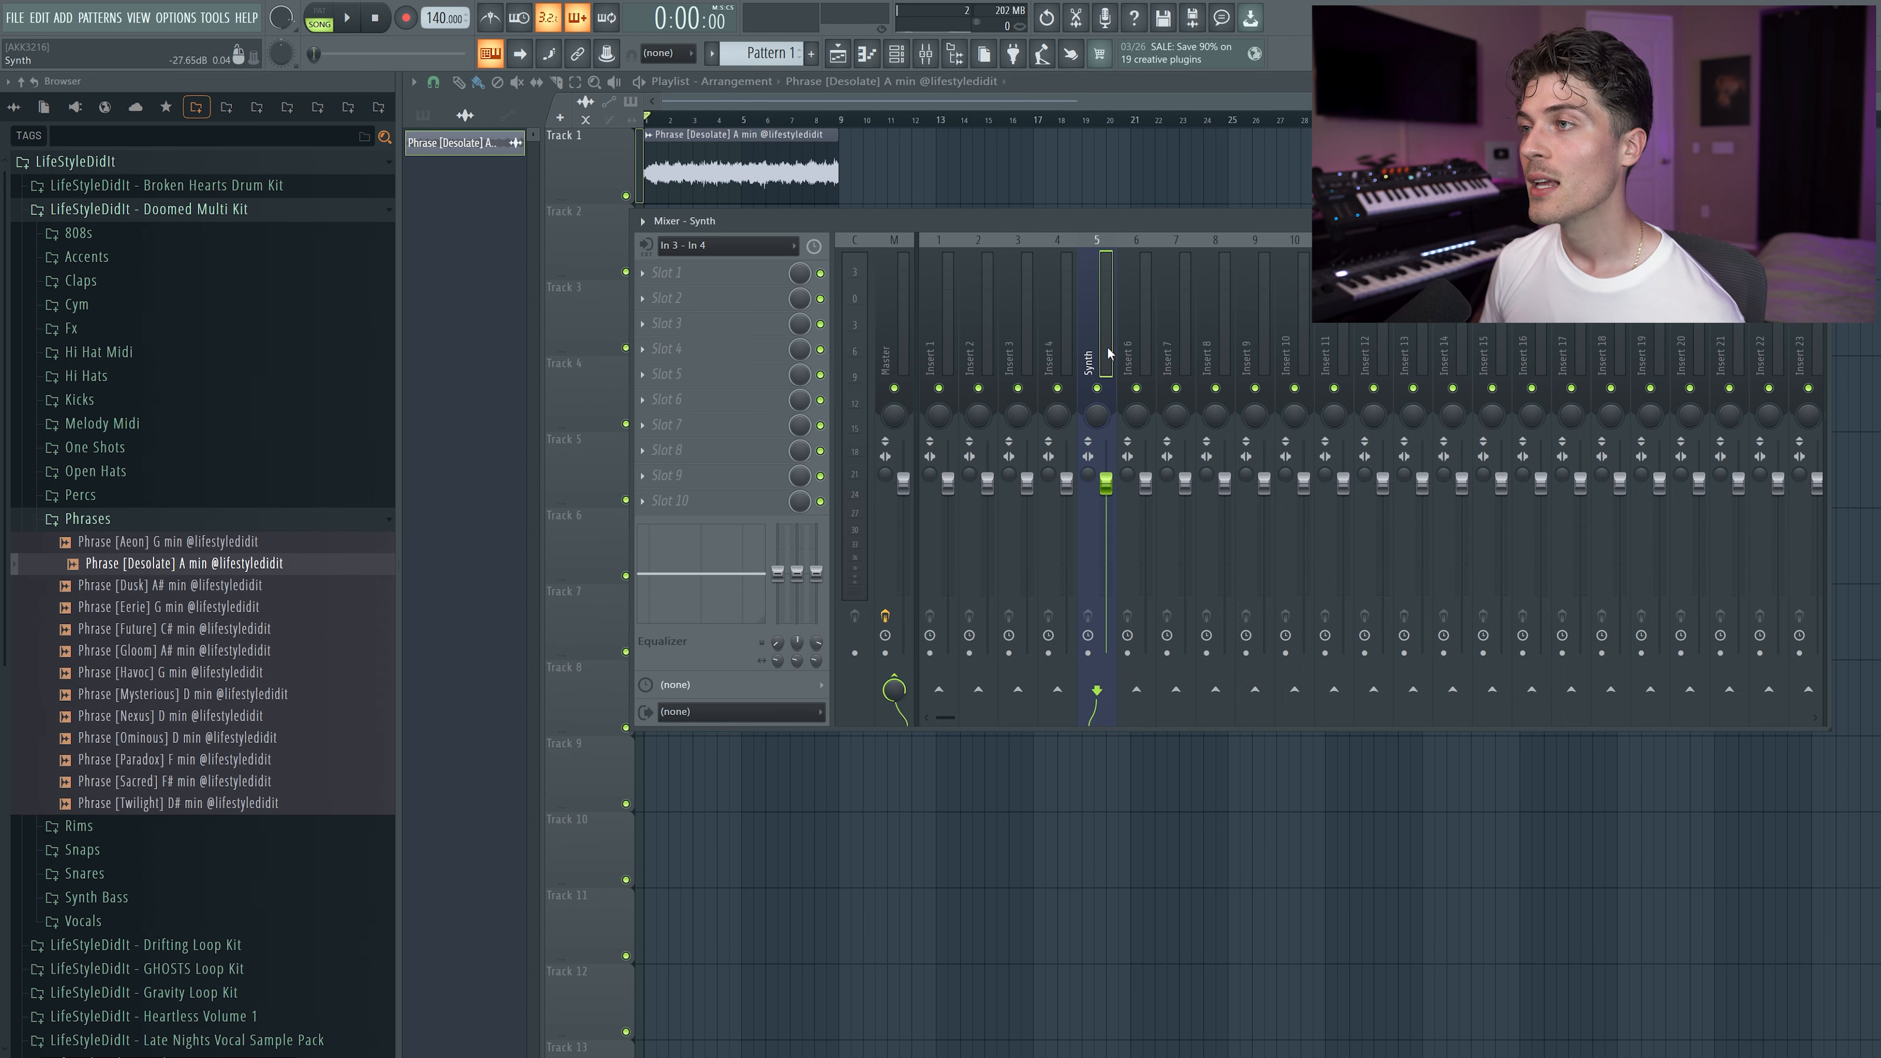
{"action": "left_click", "coordinate": [702, 246]}
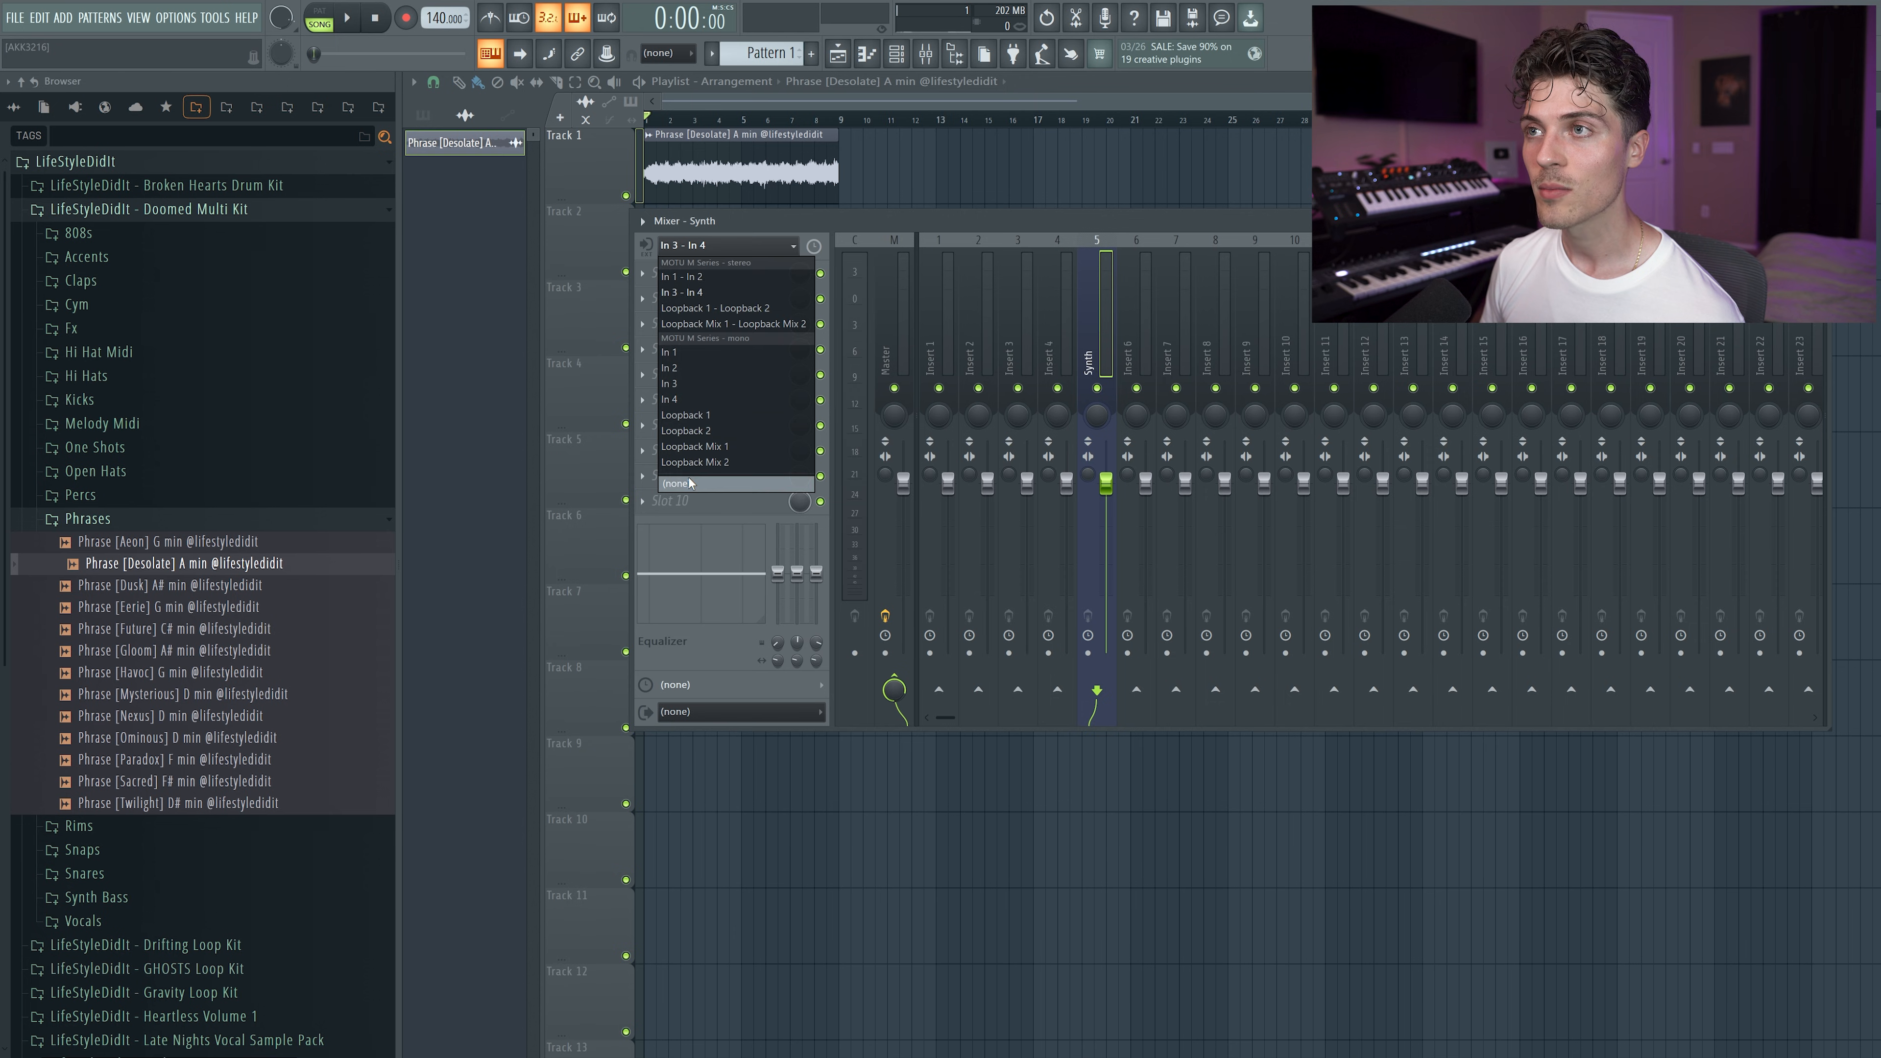
{"action": "left_click", "coordinate": [695, 485]}
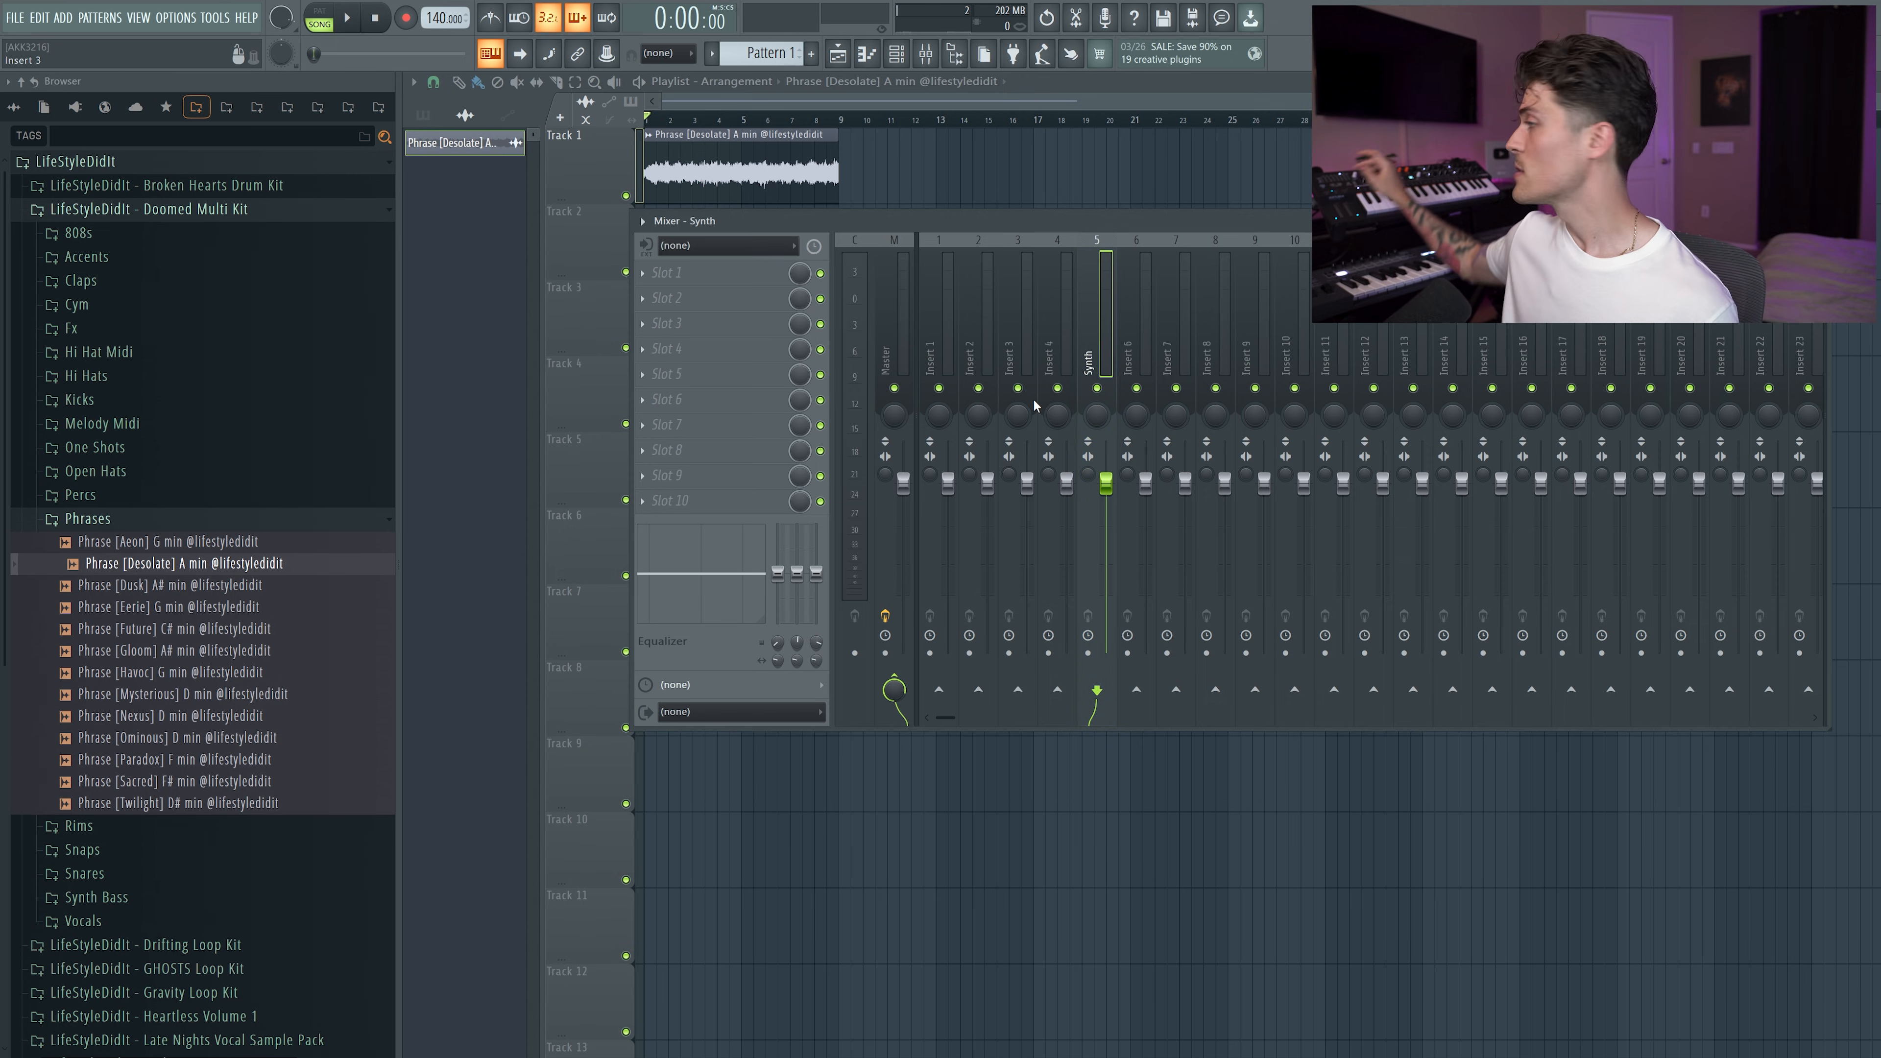
{"action": "left_click", "coordinate": [722, 247]}
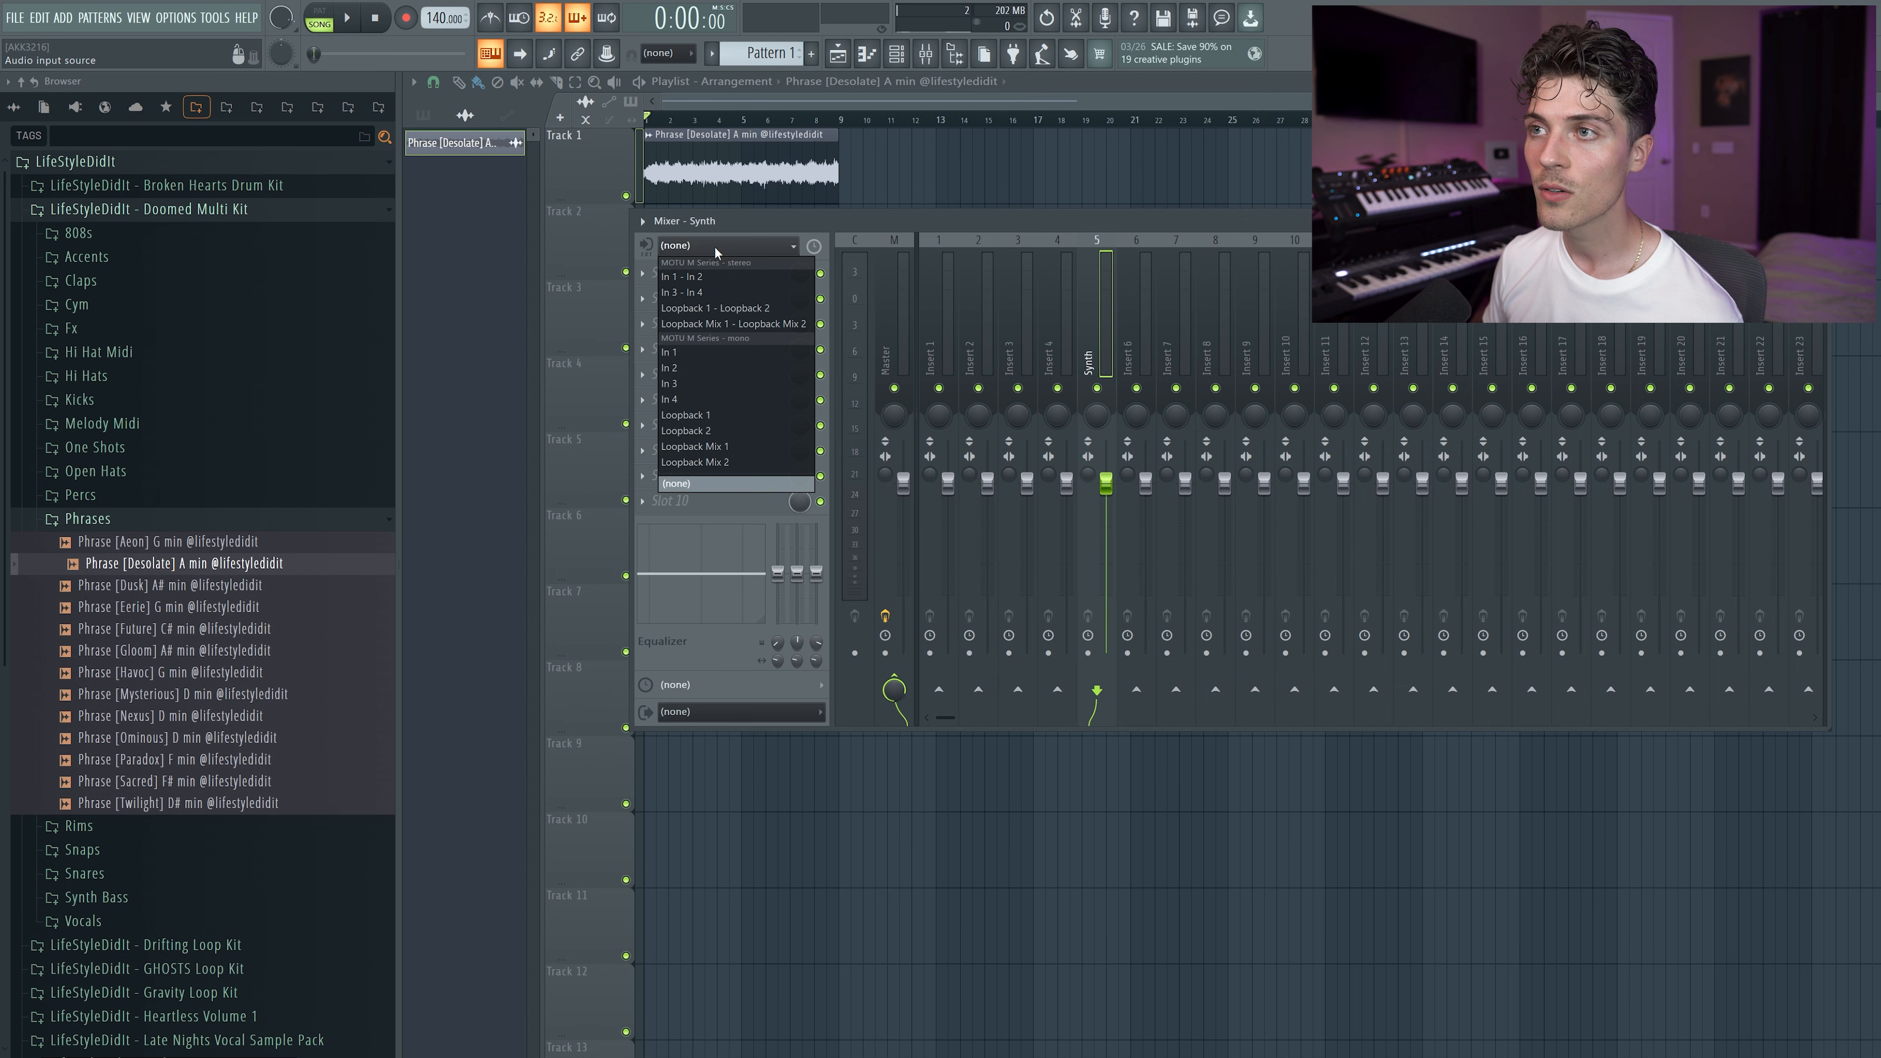
{"action": "left_click", "coordinate": [718, 296]}
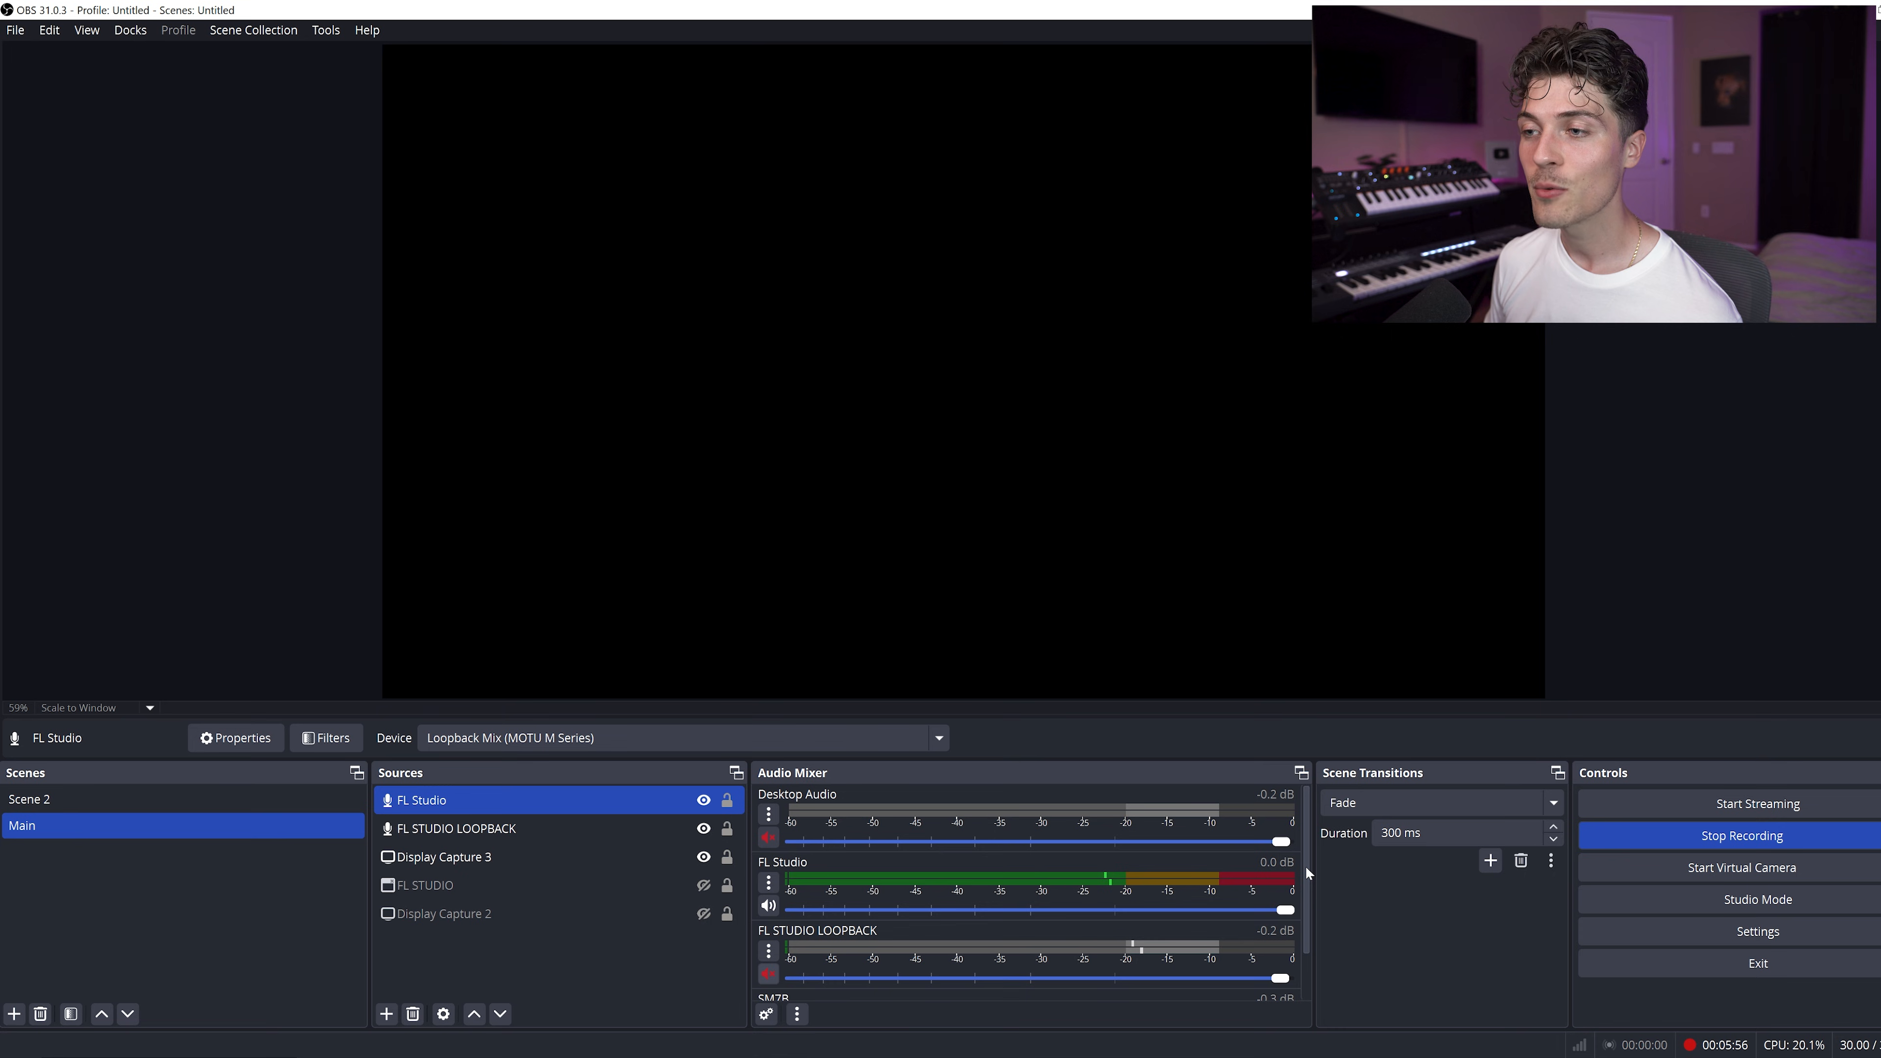
Step: Switch to OBS and examine the levels and mute states of all Audio Mixer channels
{"action": "scroll", "coordinate": [1305, 866], "scroll_direction": "down", "scroll_amount": 2}
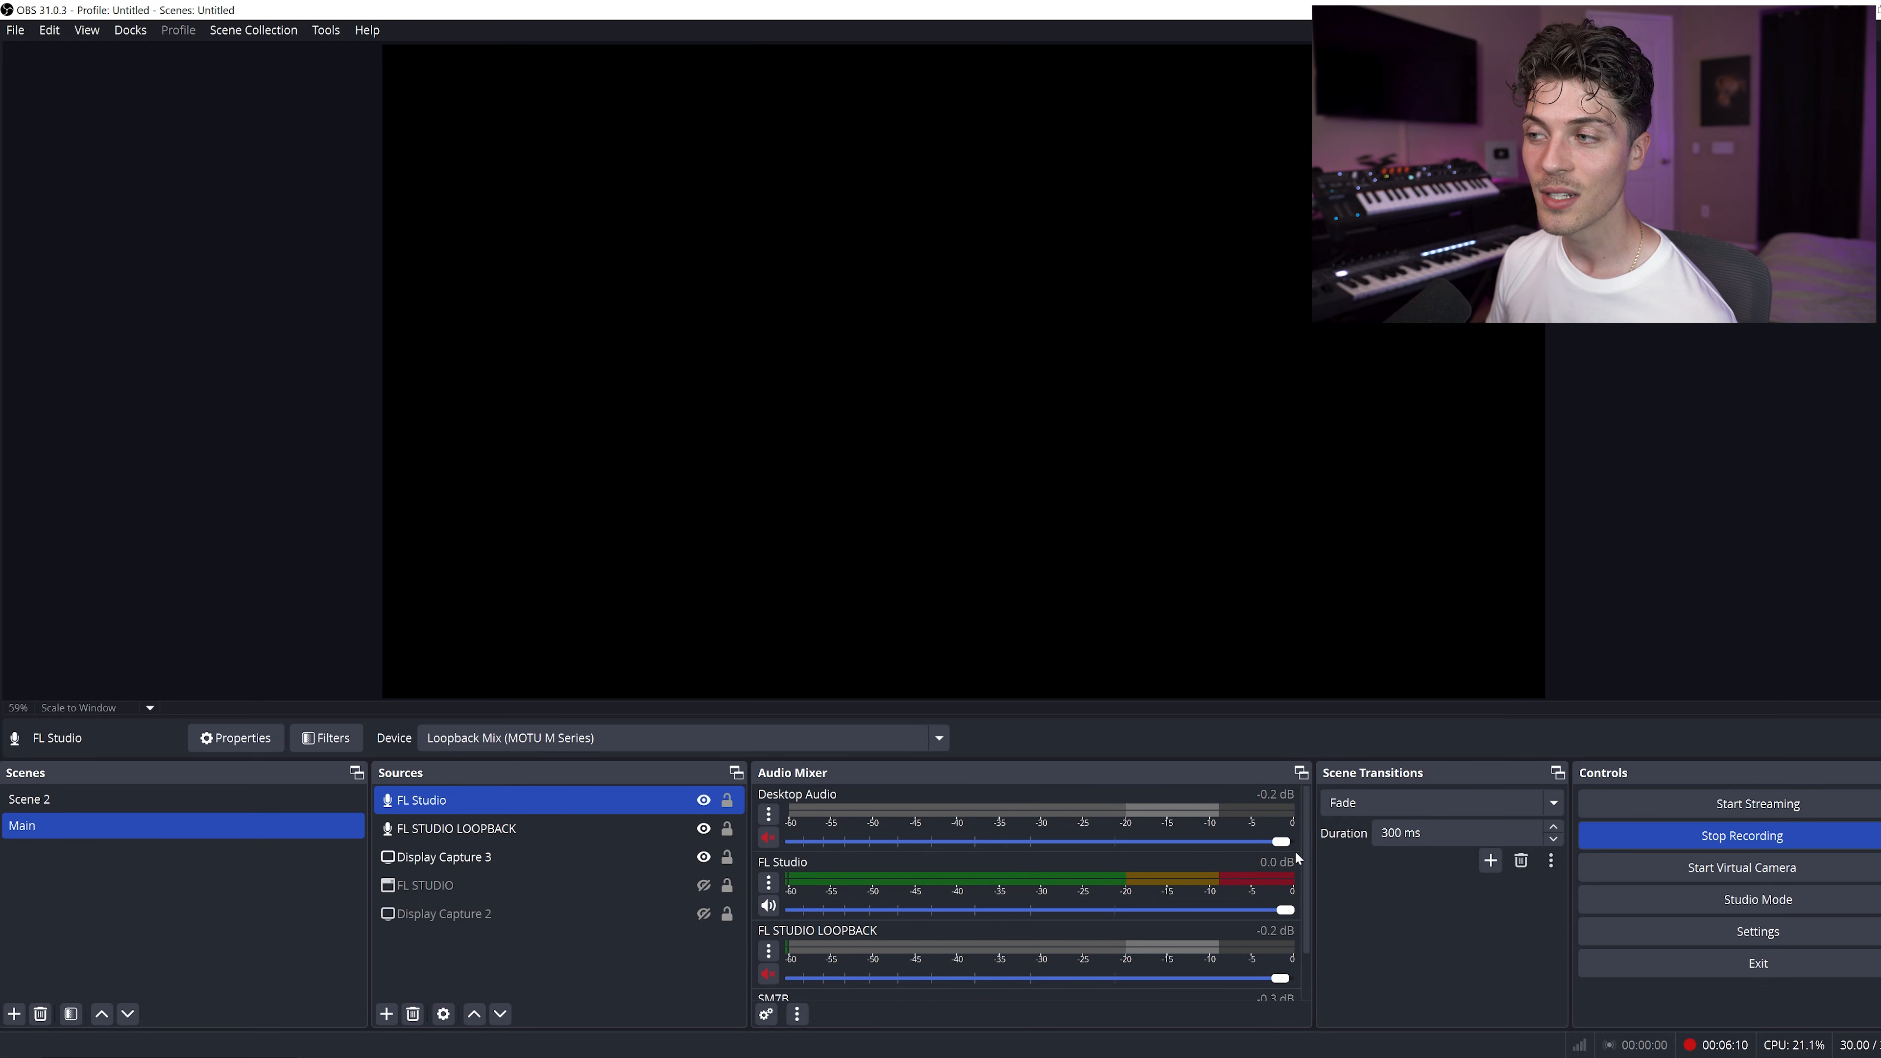
{"action": "scroll", "coordinate": [1307, 888], "scroll_direction": "down", "scroll_amount": 2}
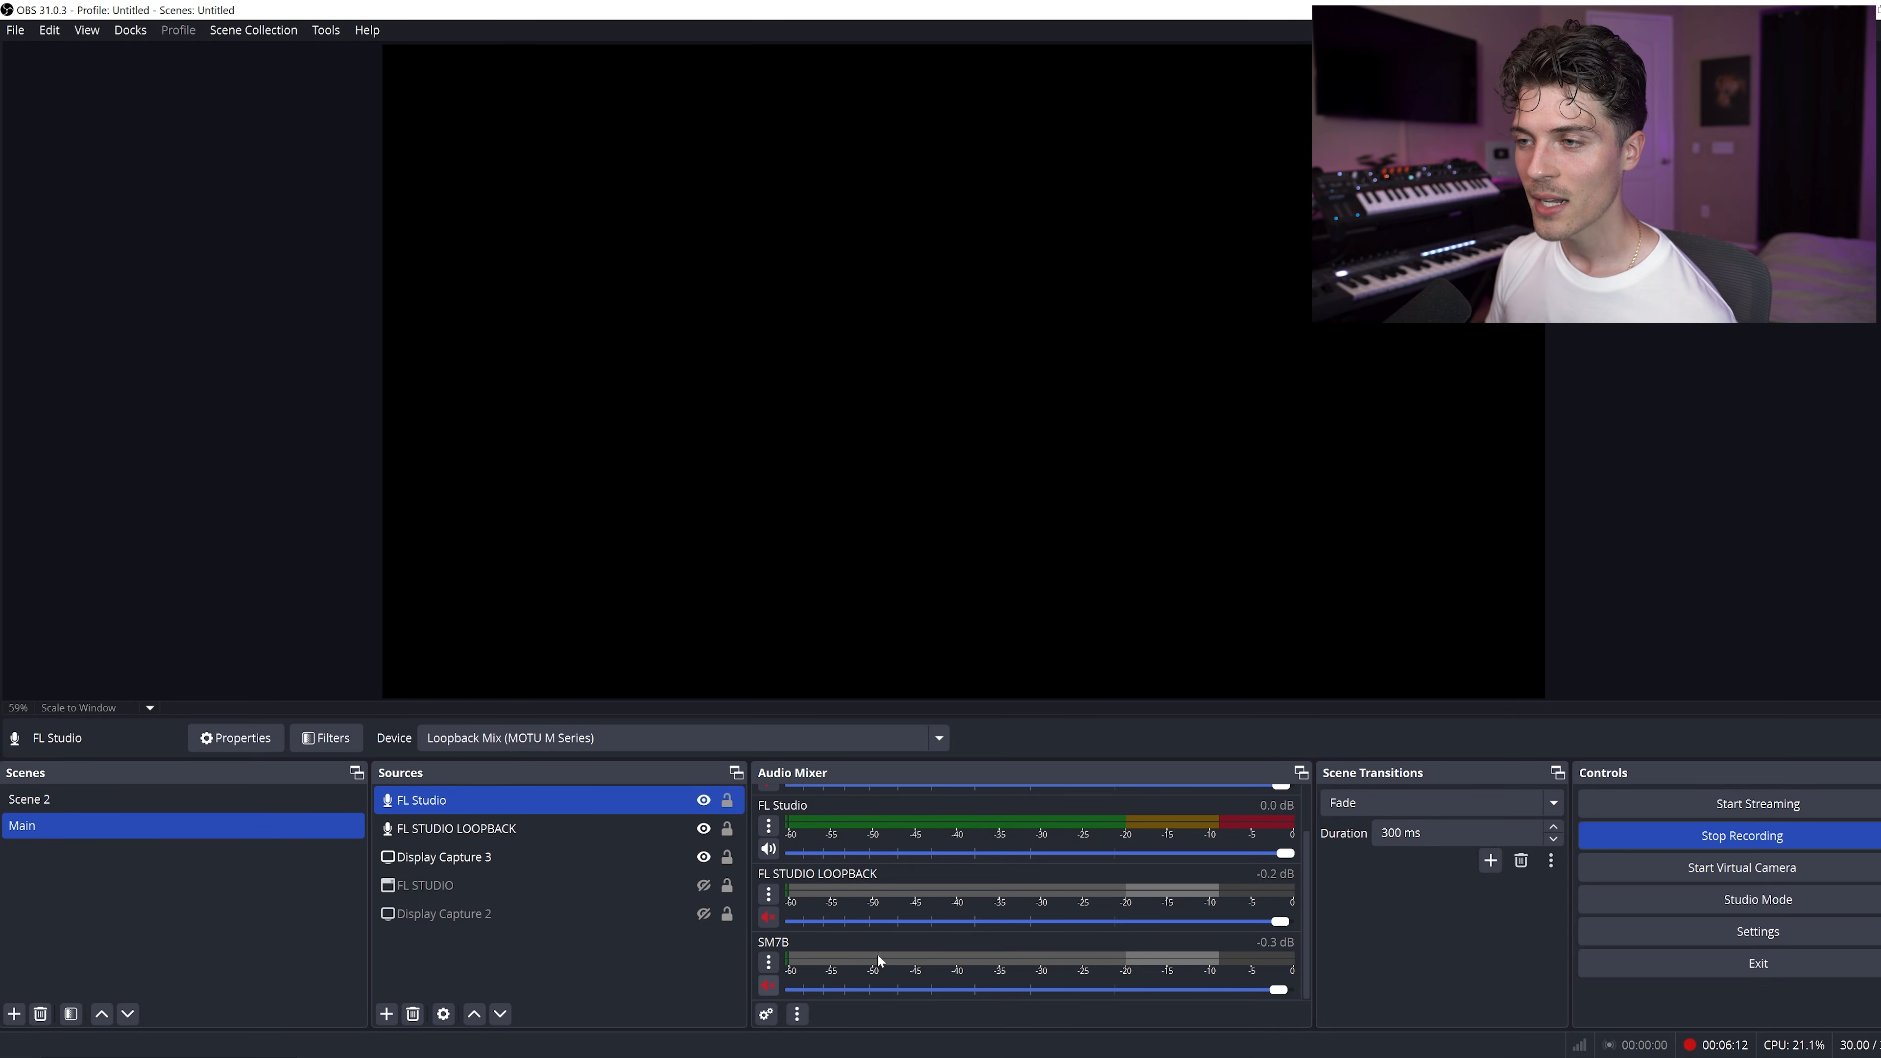
{"action": "scroll", "coordinate": [1303, 895], "scroll_direction": "up", "scroll_amount": 2}
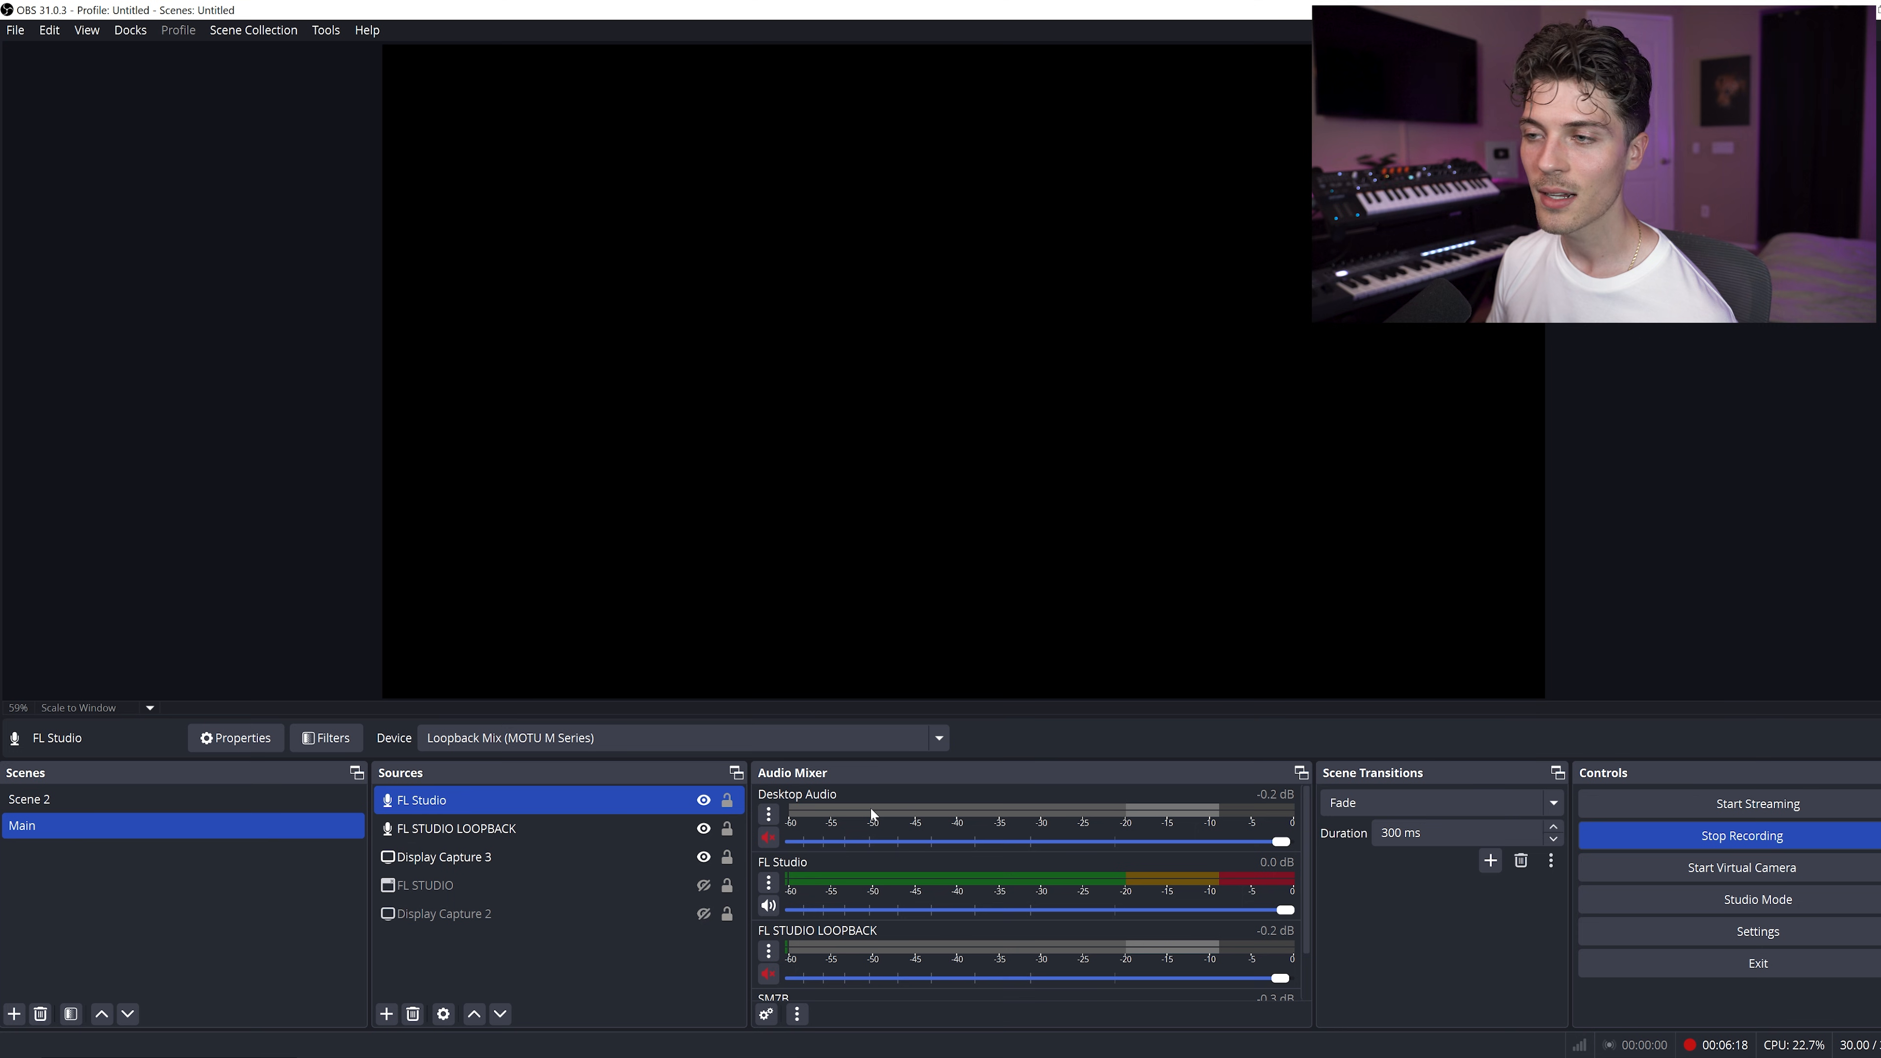
{"action": "left_click_drag", "start_coordinate": [1305, 810], "coordinate": [1327, 859]}
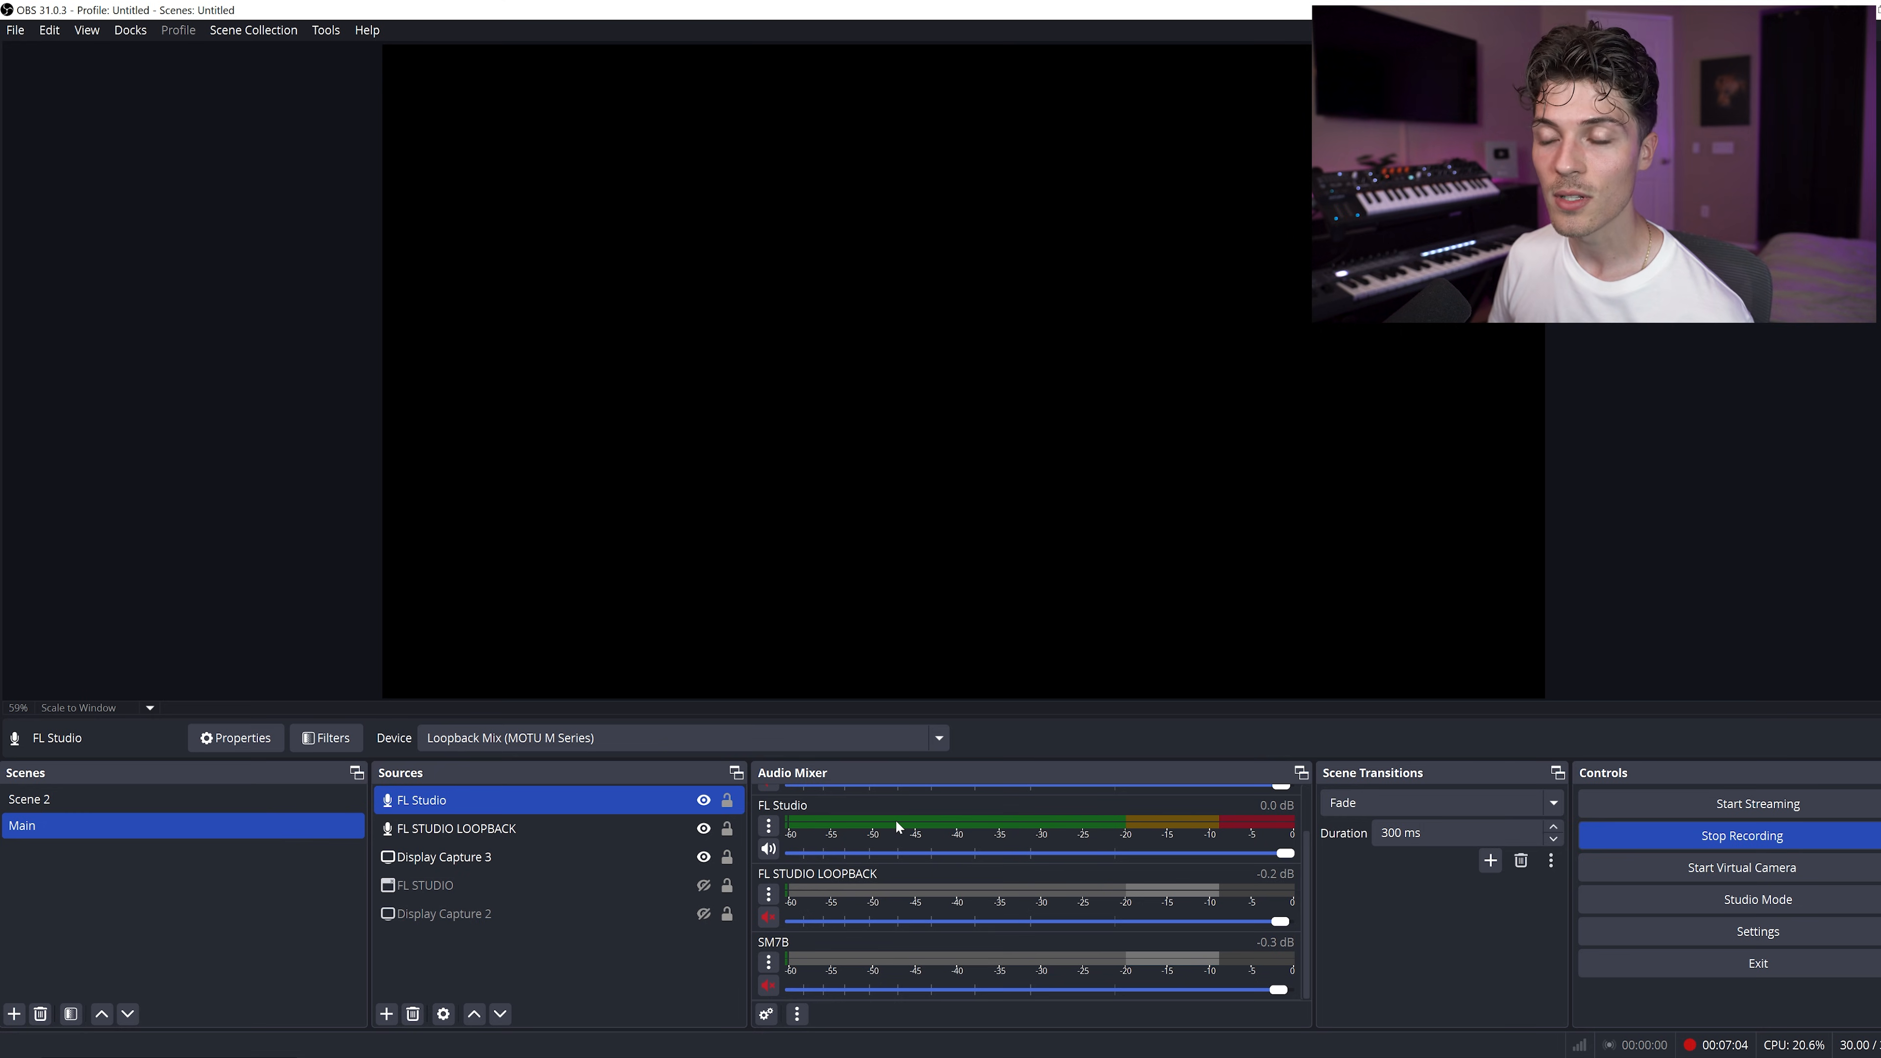
Step: Add an Audio Input Capture source named SM7B MIC that uses the In 1-2 (MOTU M Series) device
{"action": "left_click", "coordinate": [386, 1014]}
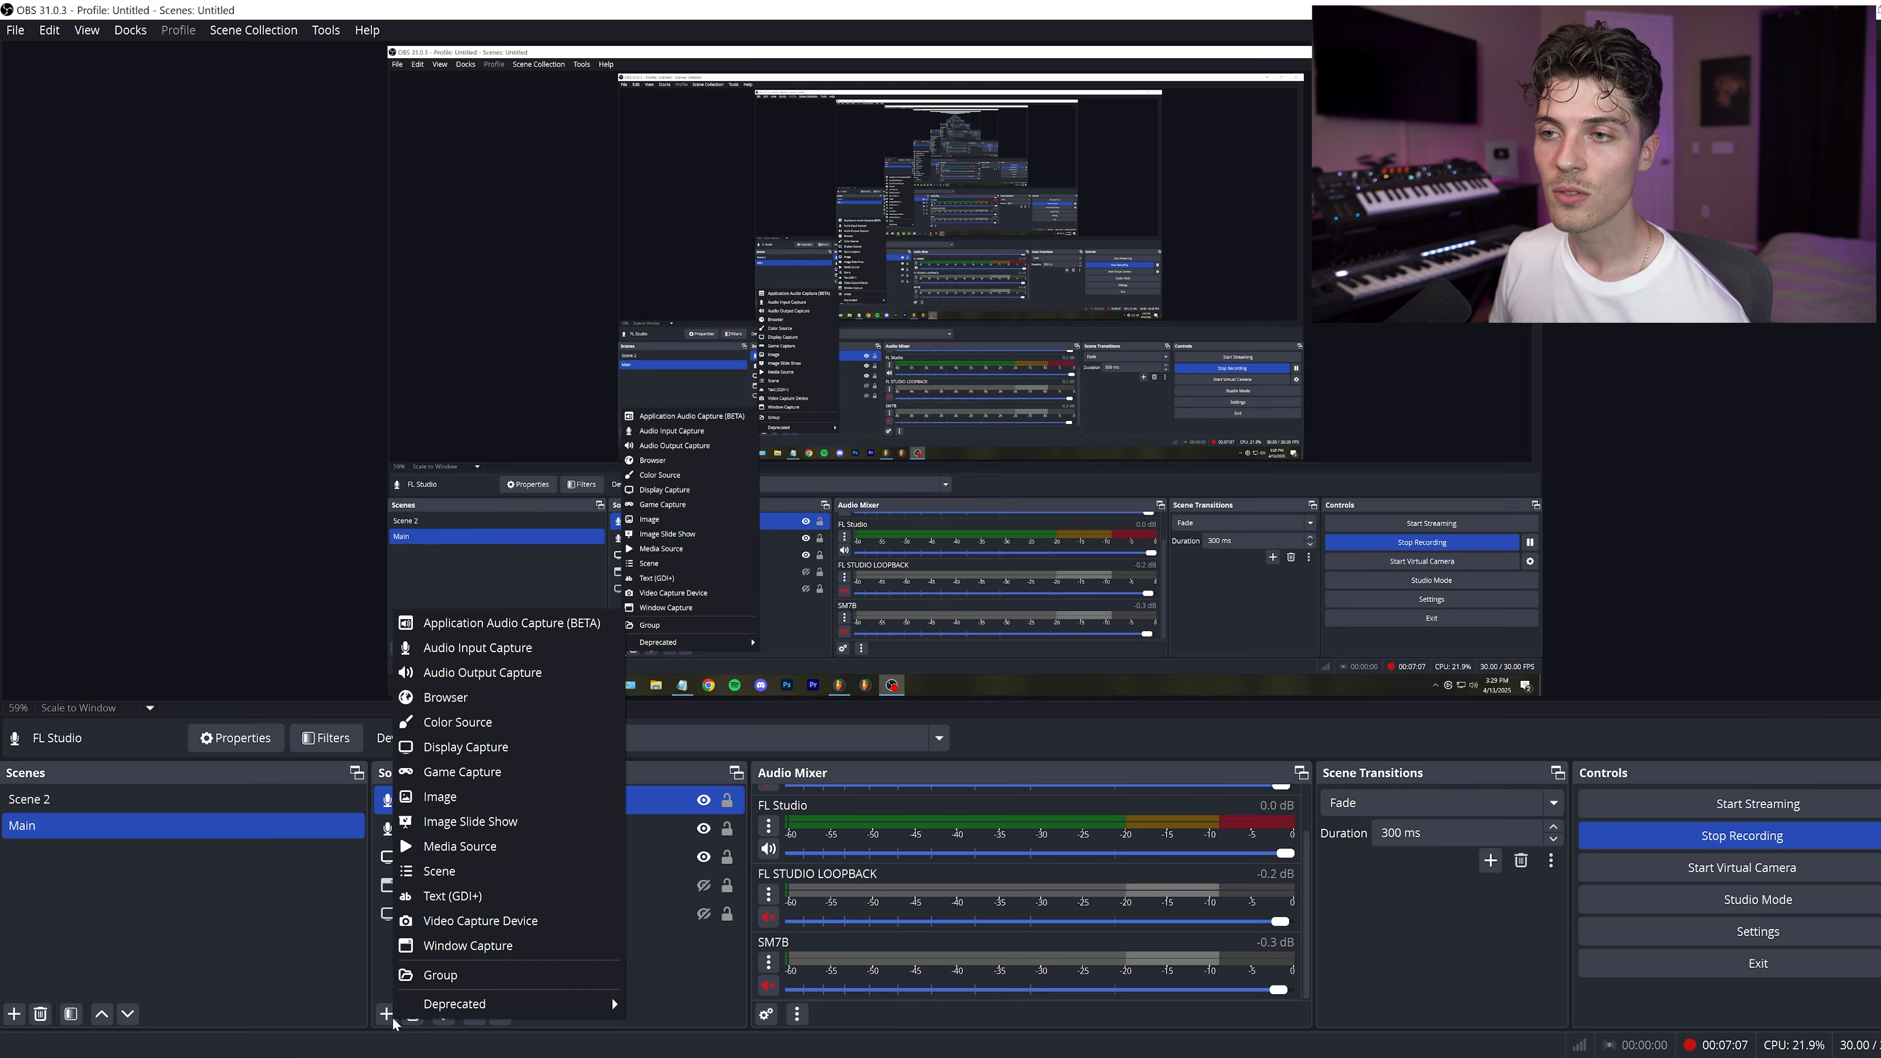
{"action": "left_click", "coordinate": [481, 651]}
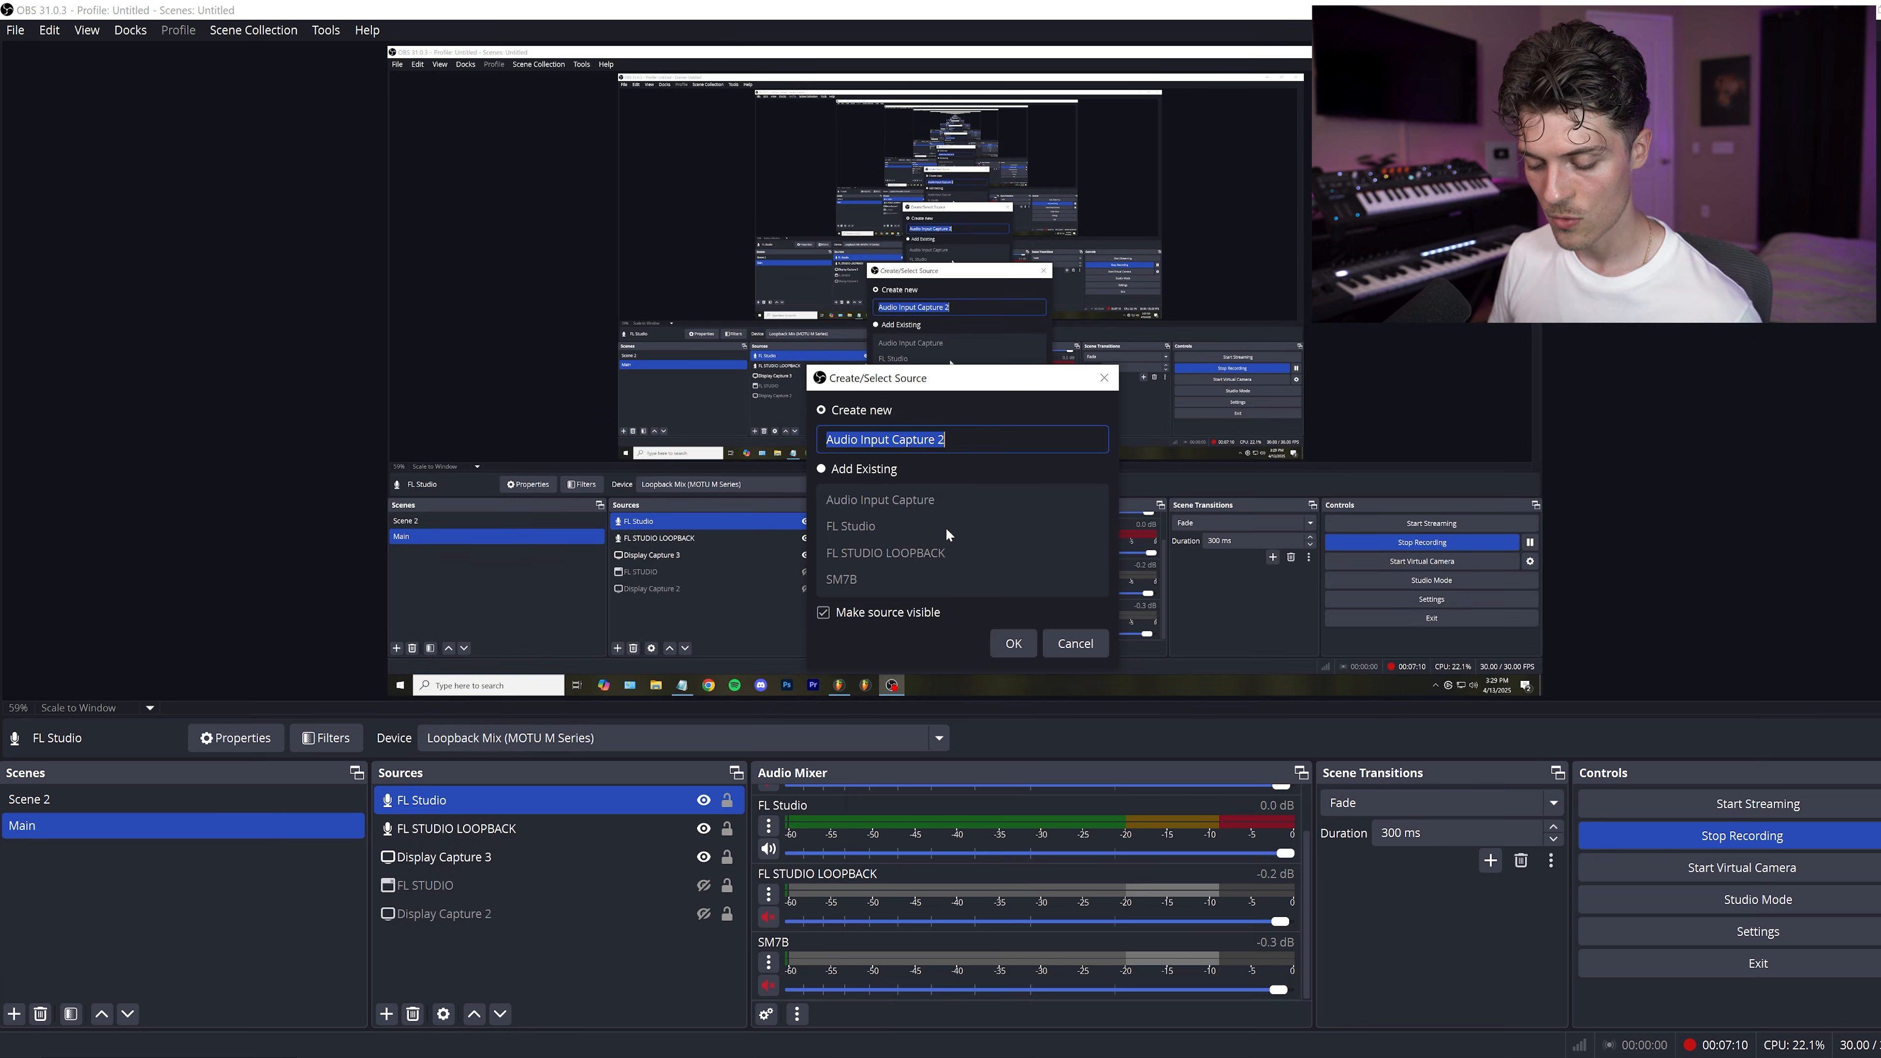
{"action": "type", "text": "SM"}
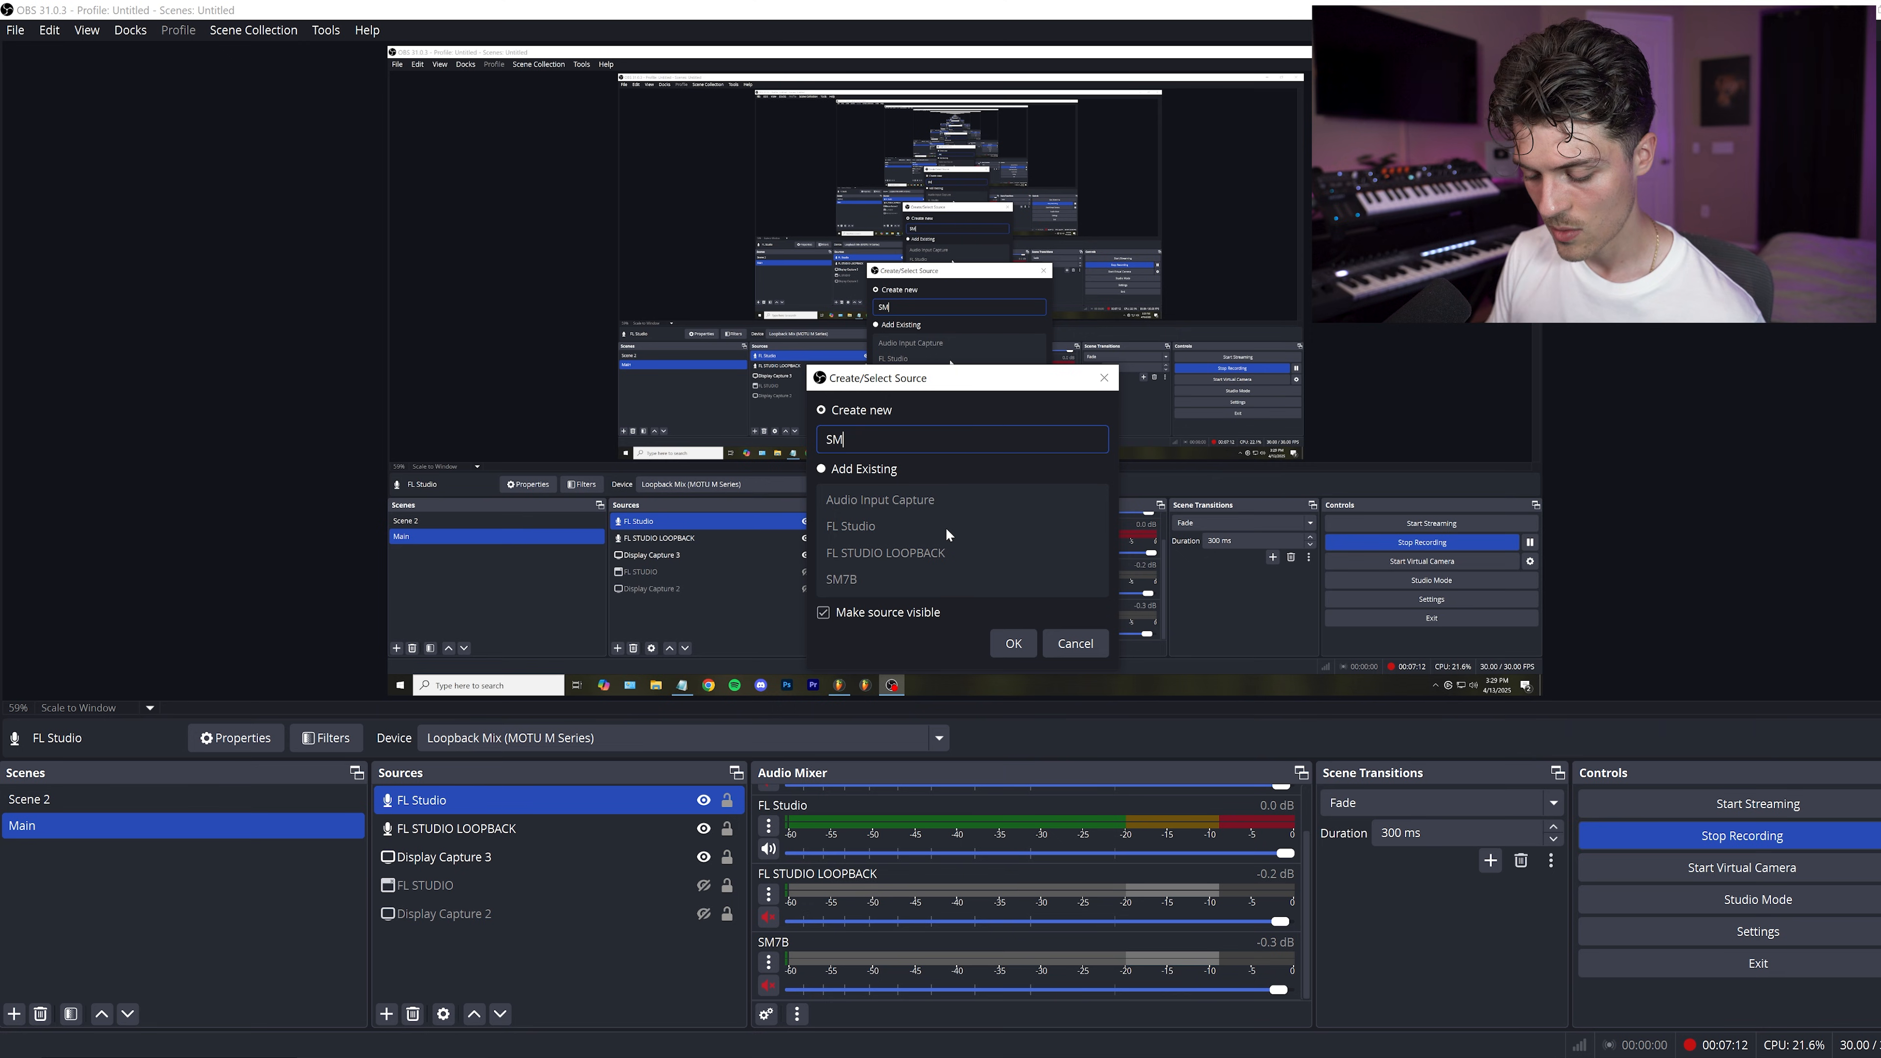
{"action": "type", "text": "&B MIC"}
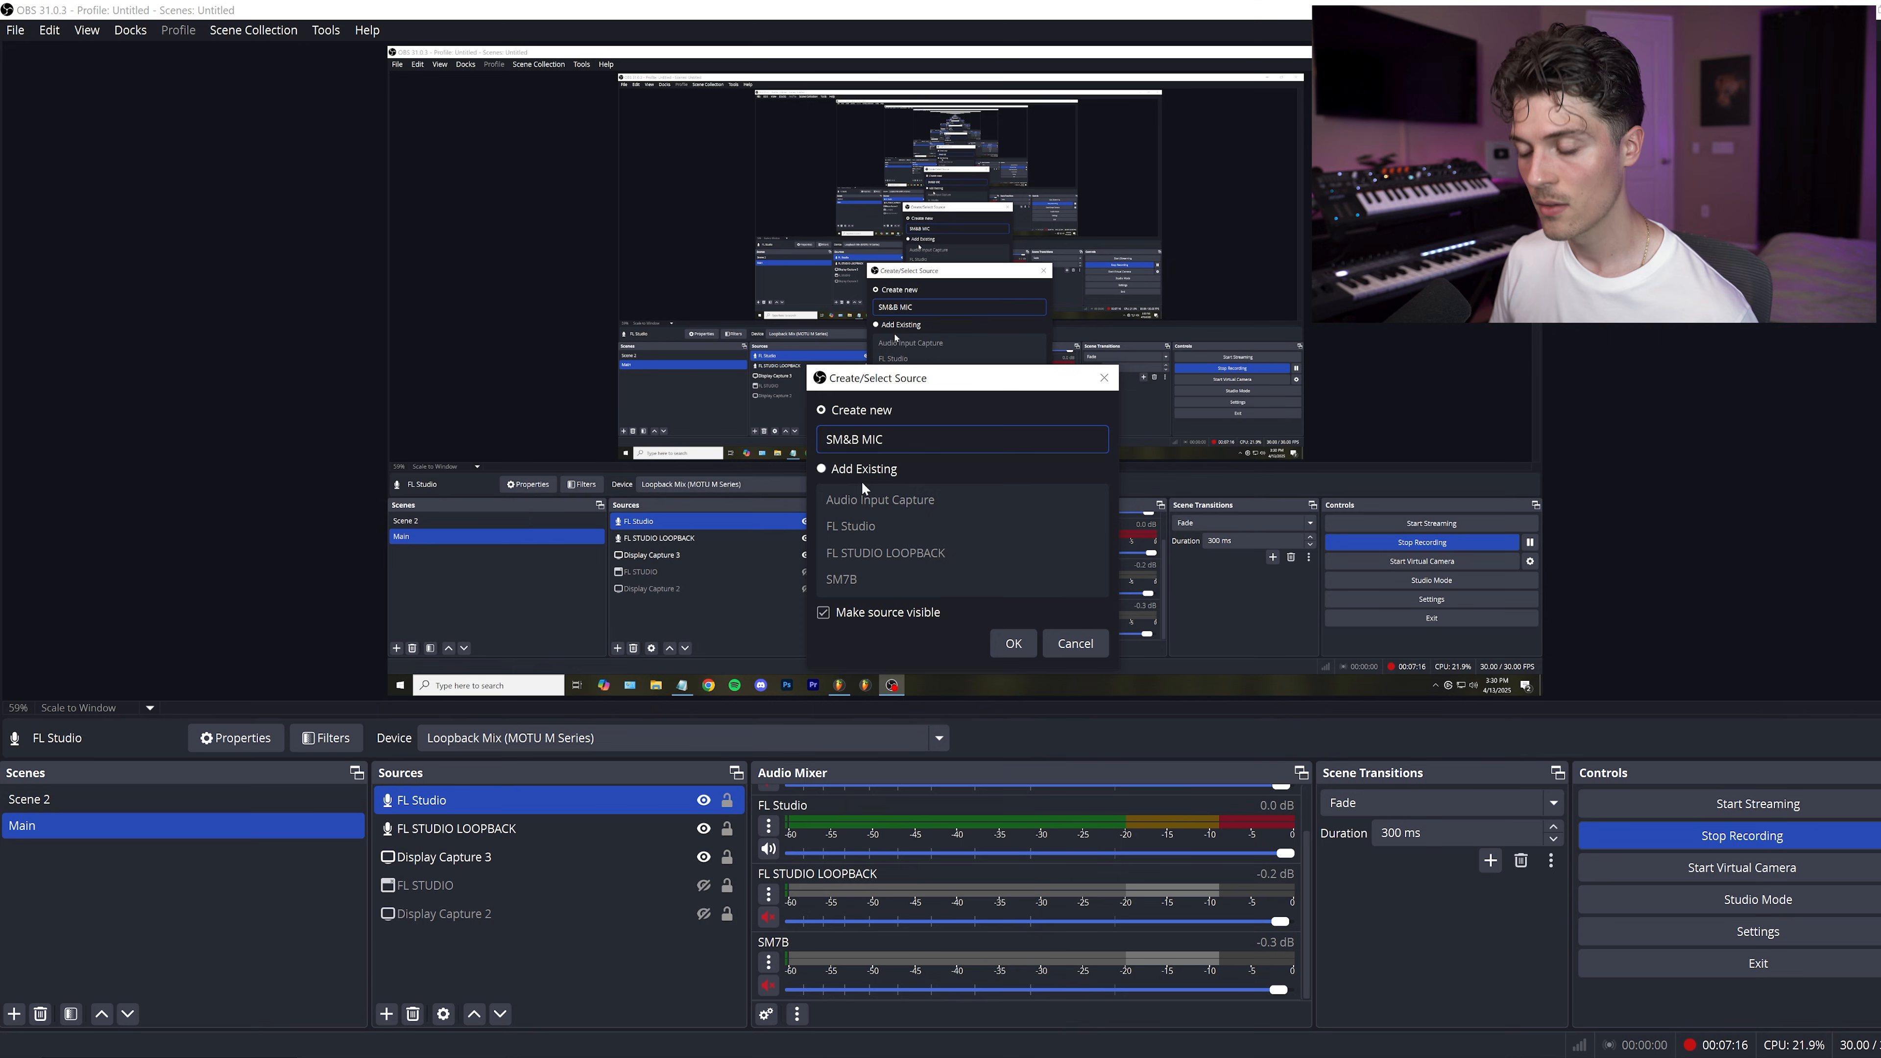
{"action": "key", "text": "BackSpace"}
{"action": "type", "text": "7"}
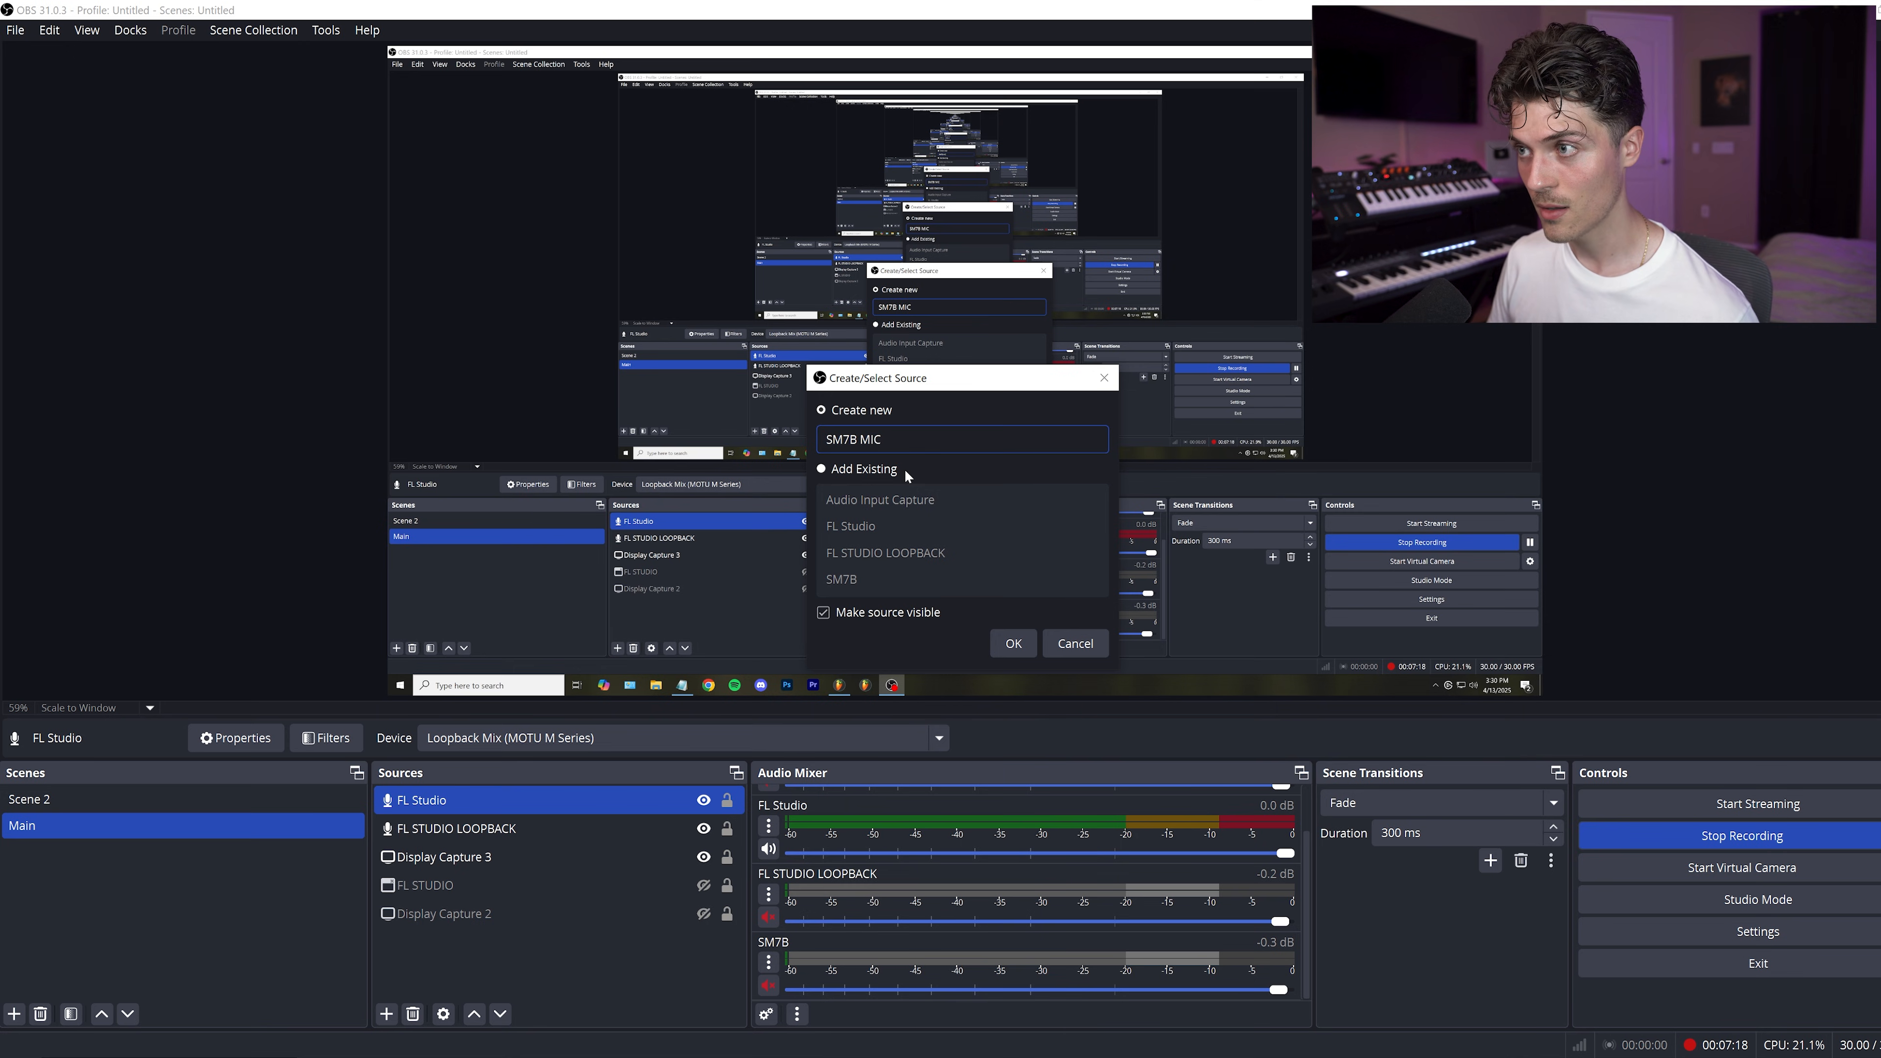
{"action": "left_click", "coordinate": [1005, 645]}
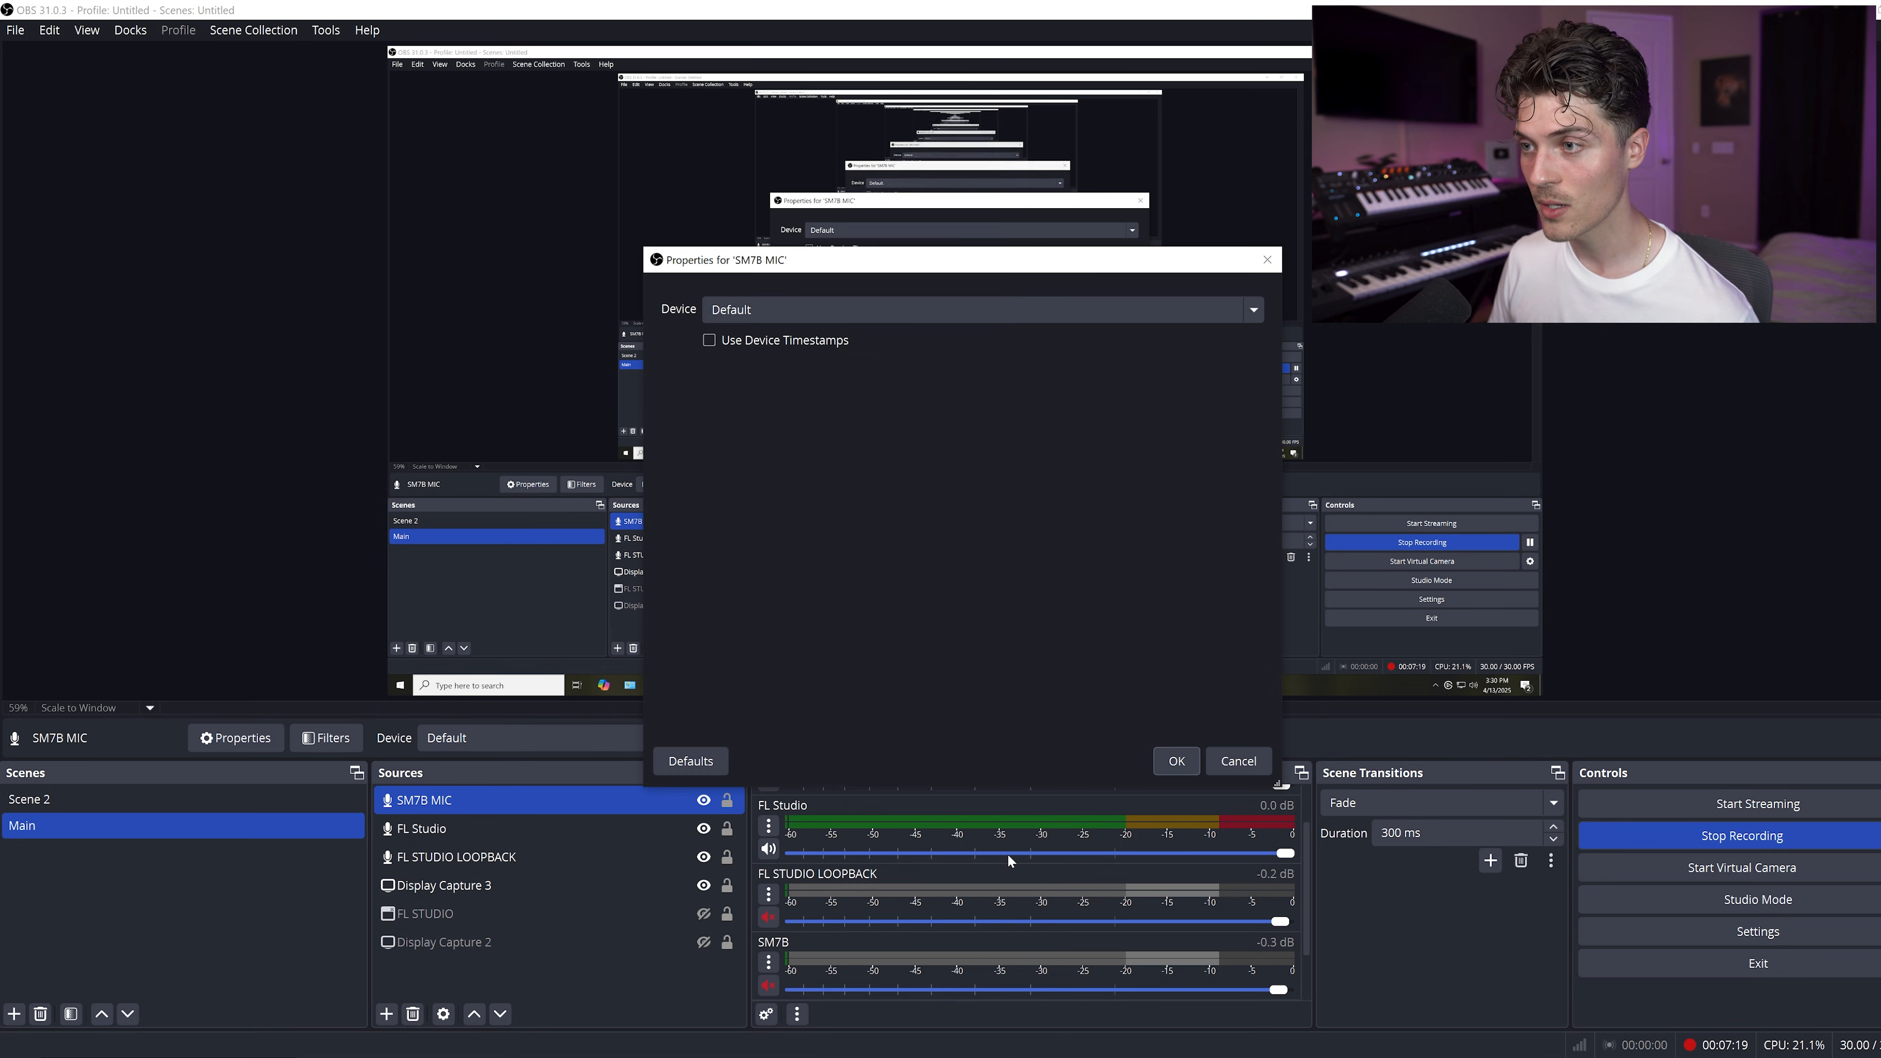
{"action": "left_click", "coordinate": [773, 313]}
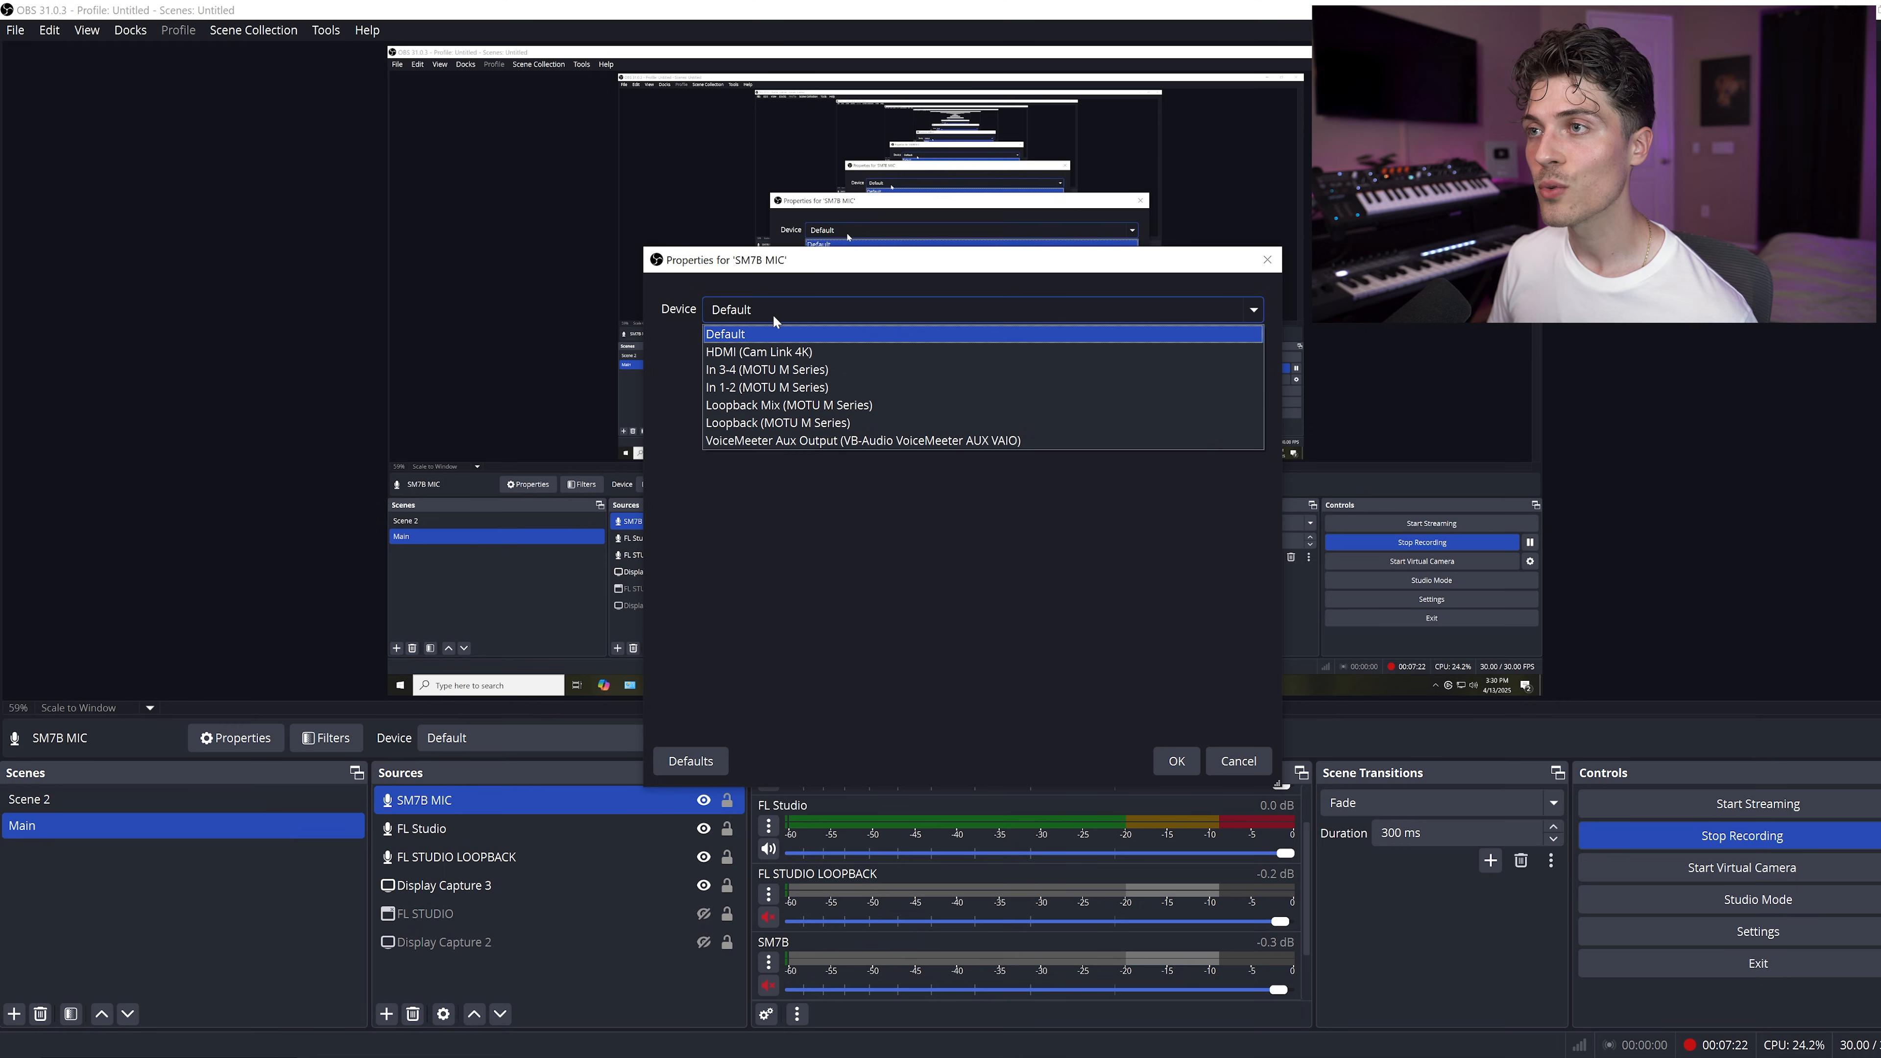
{"action": "left_click", "coordinate": [756, 387]}
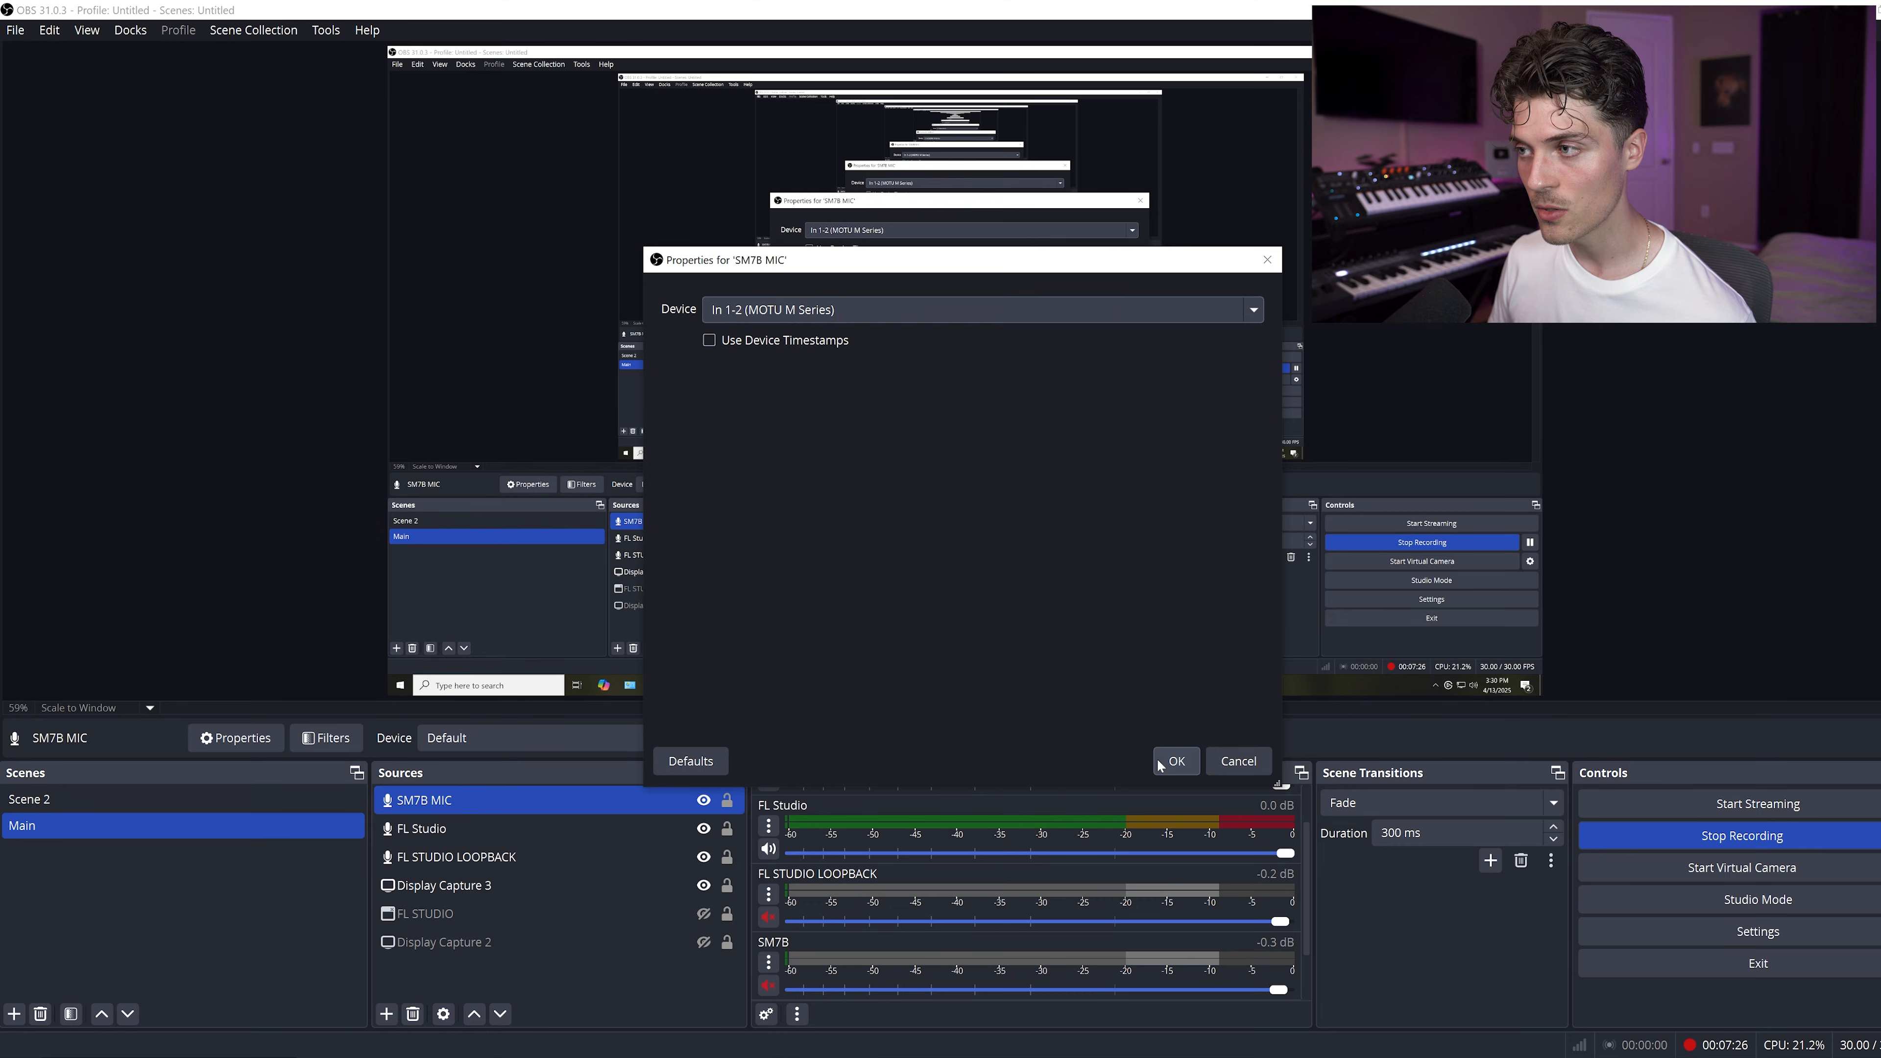
{"action": "left_click", "coordinate": [1175, 761]}
Step: Set the SM7B MIC source to mono in the advanced audio properties, and return to the Audio Mixer channels
{"action": "left_click_drag", "start_coordinate": [1303, 872], "coordinate": [1304, 939]}
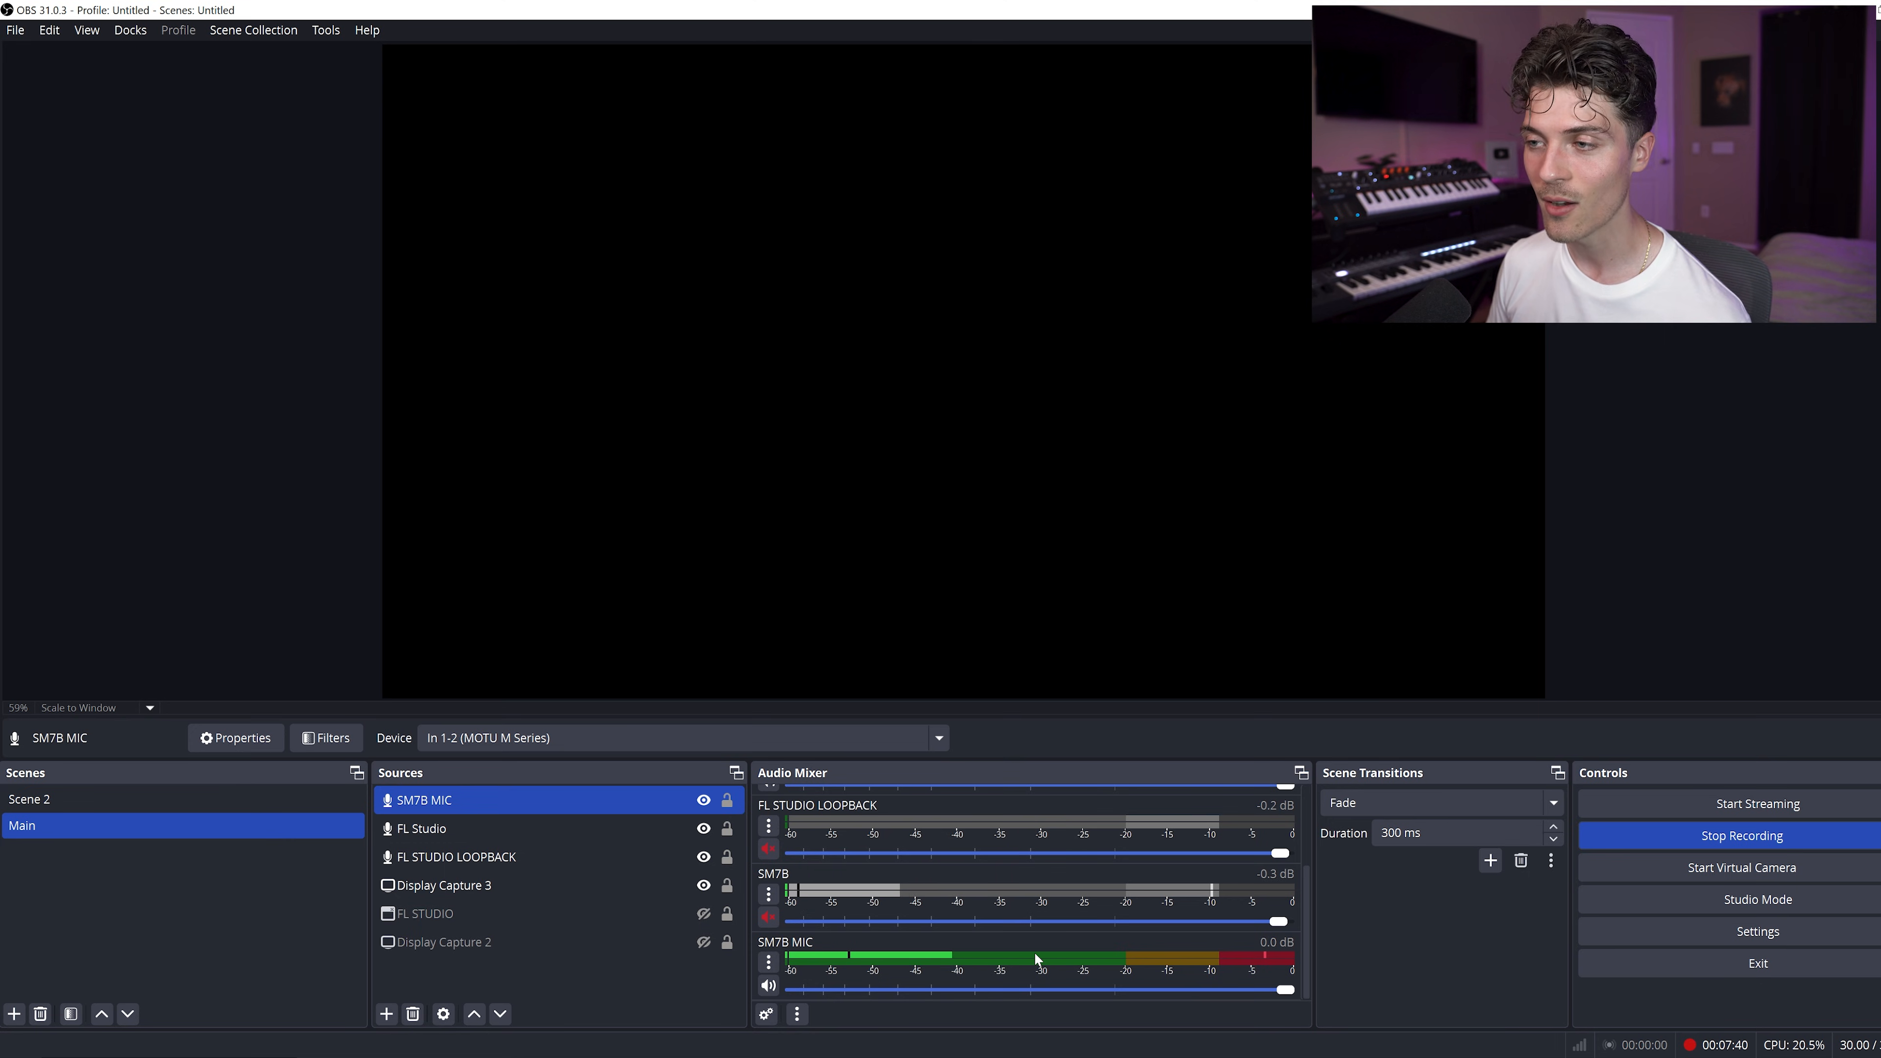
{"action": "left_click", "coordinate": [803, 1021]}
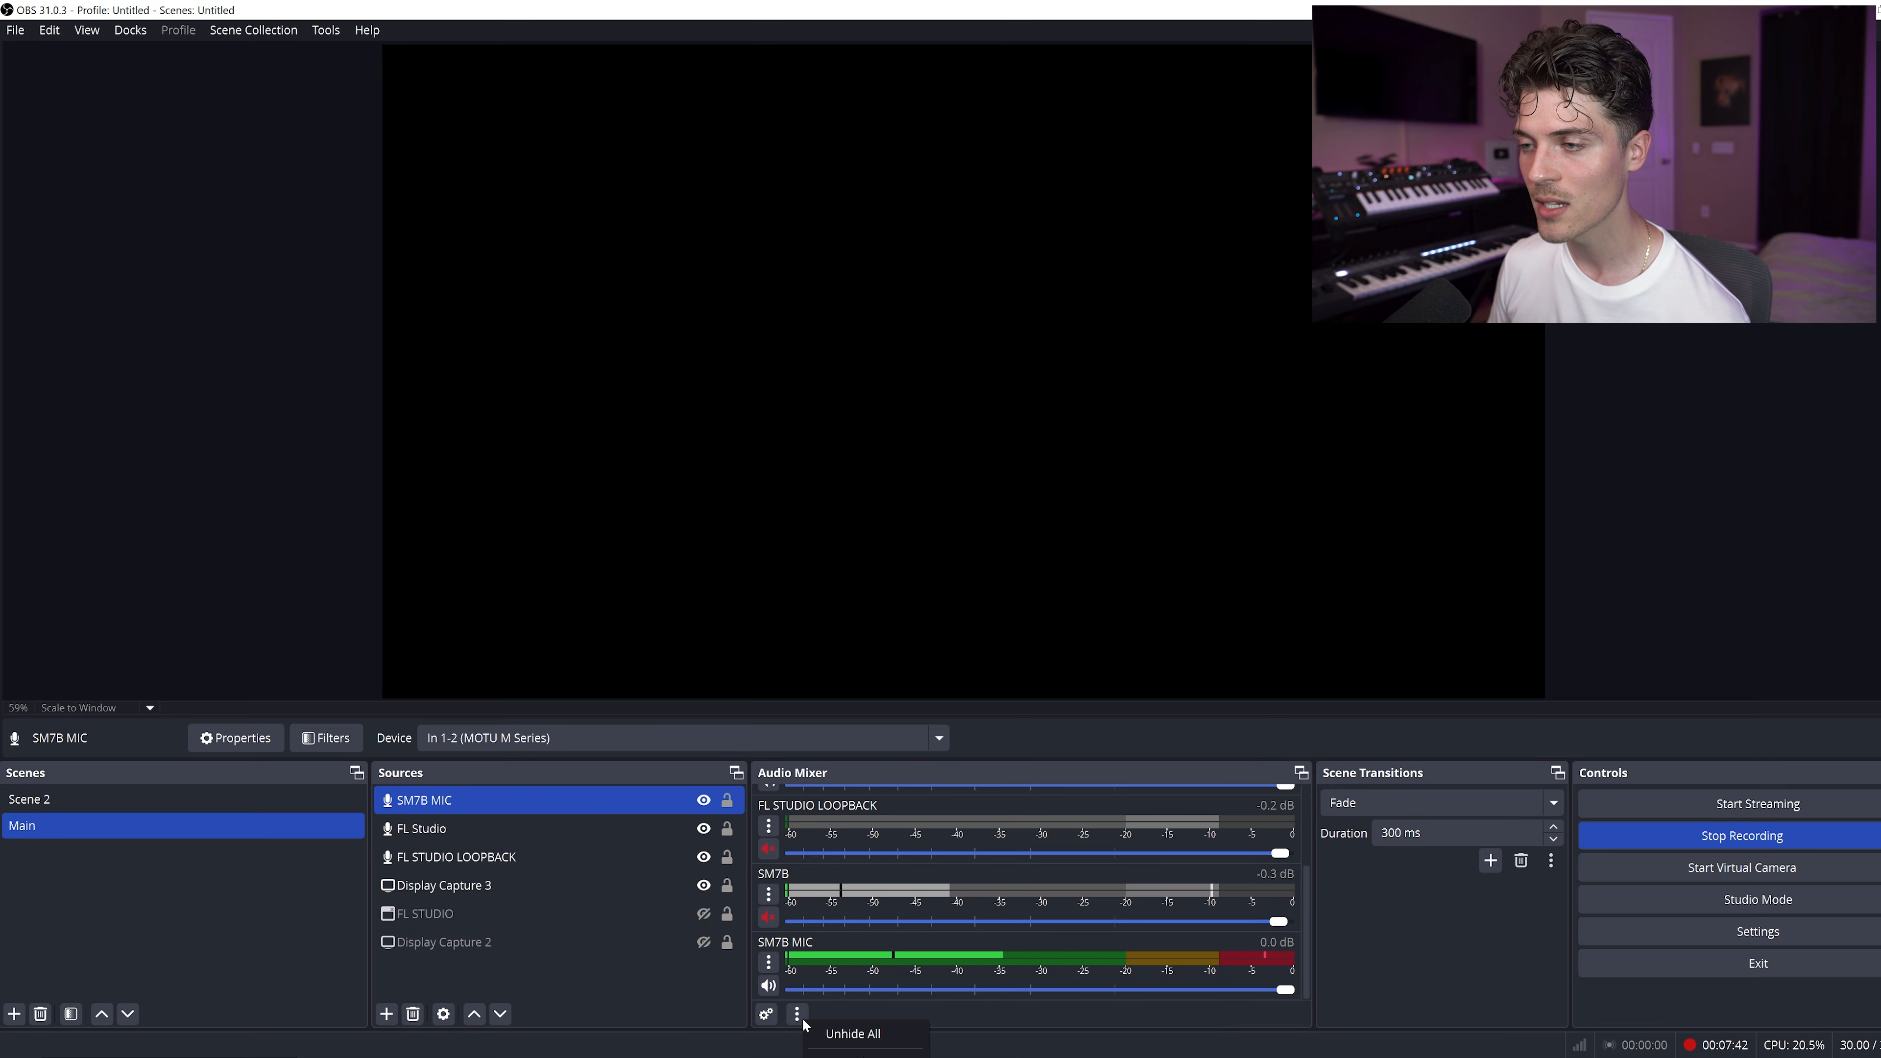
{"action": "left_click", "coordinate": [768, 962]}
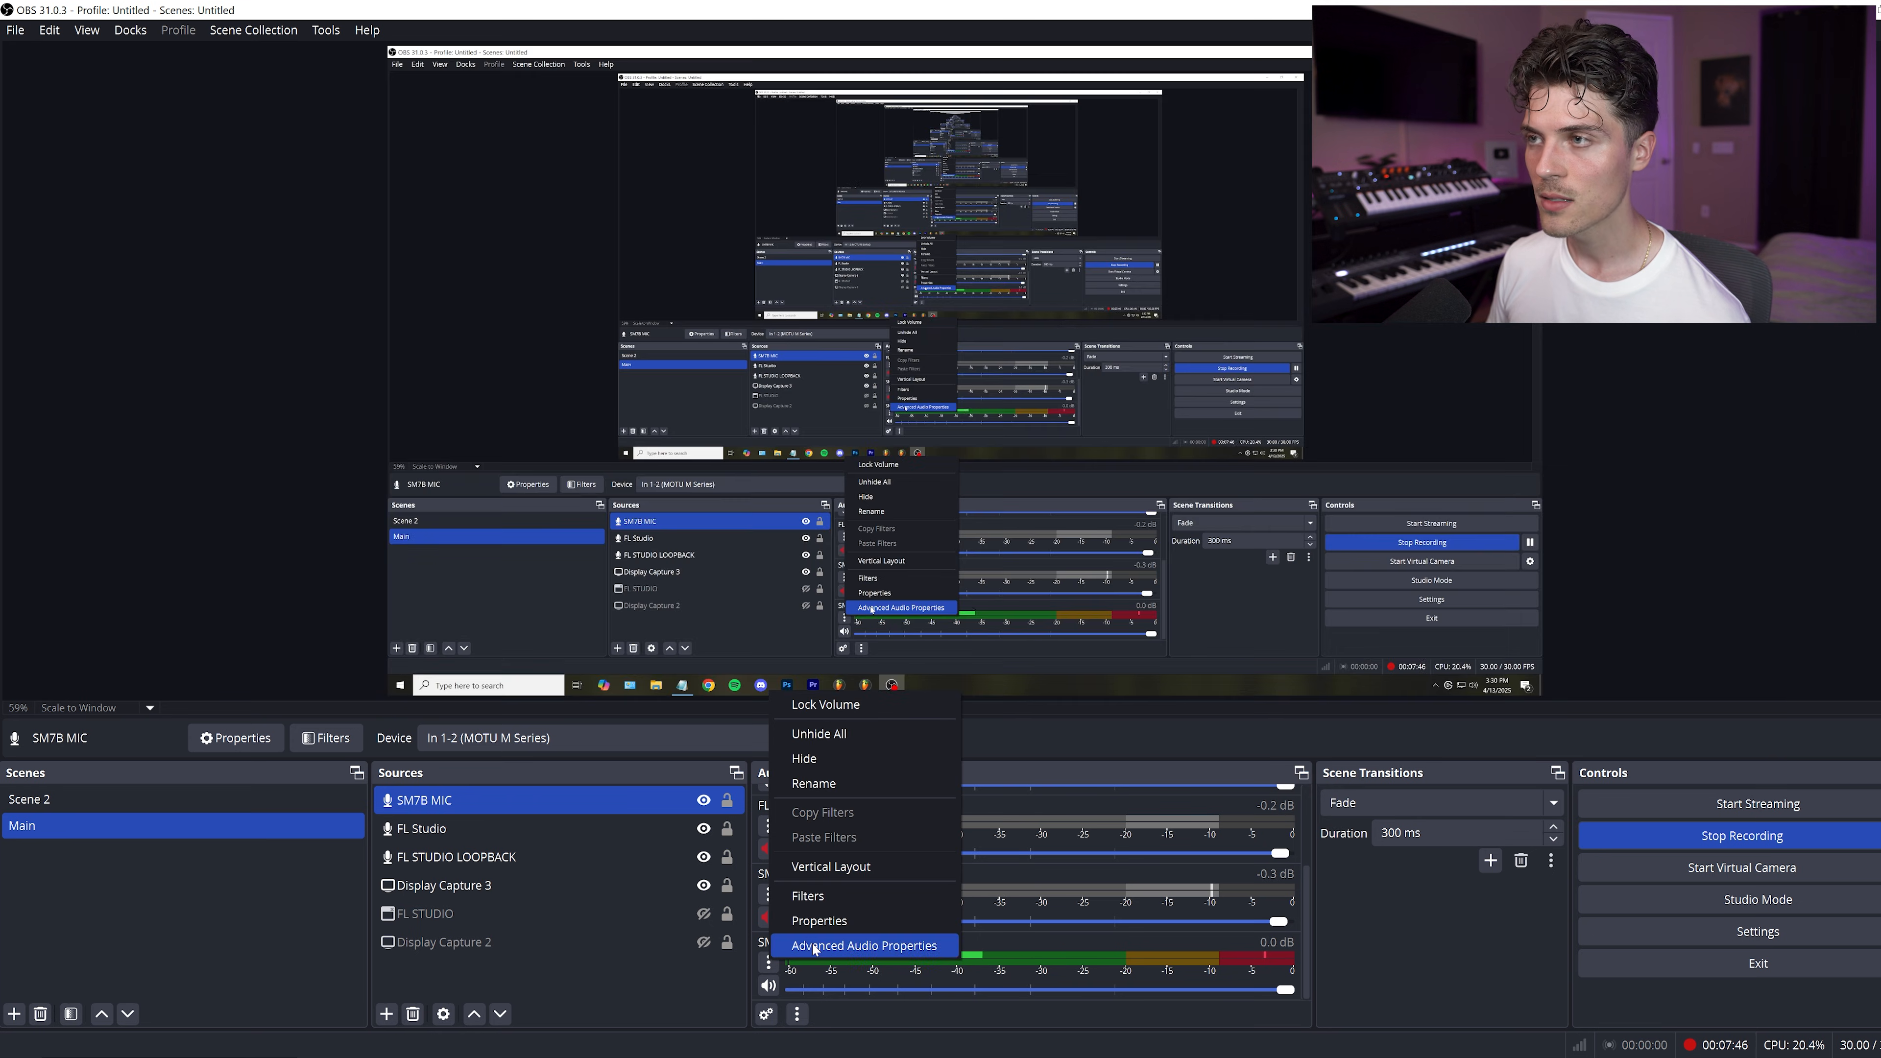
{"action": "left_click", "coordinate": [851, 945]}
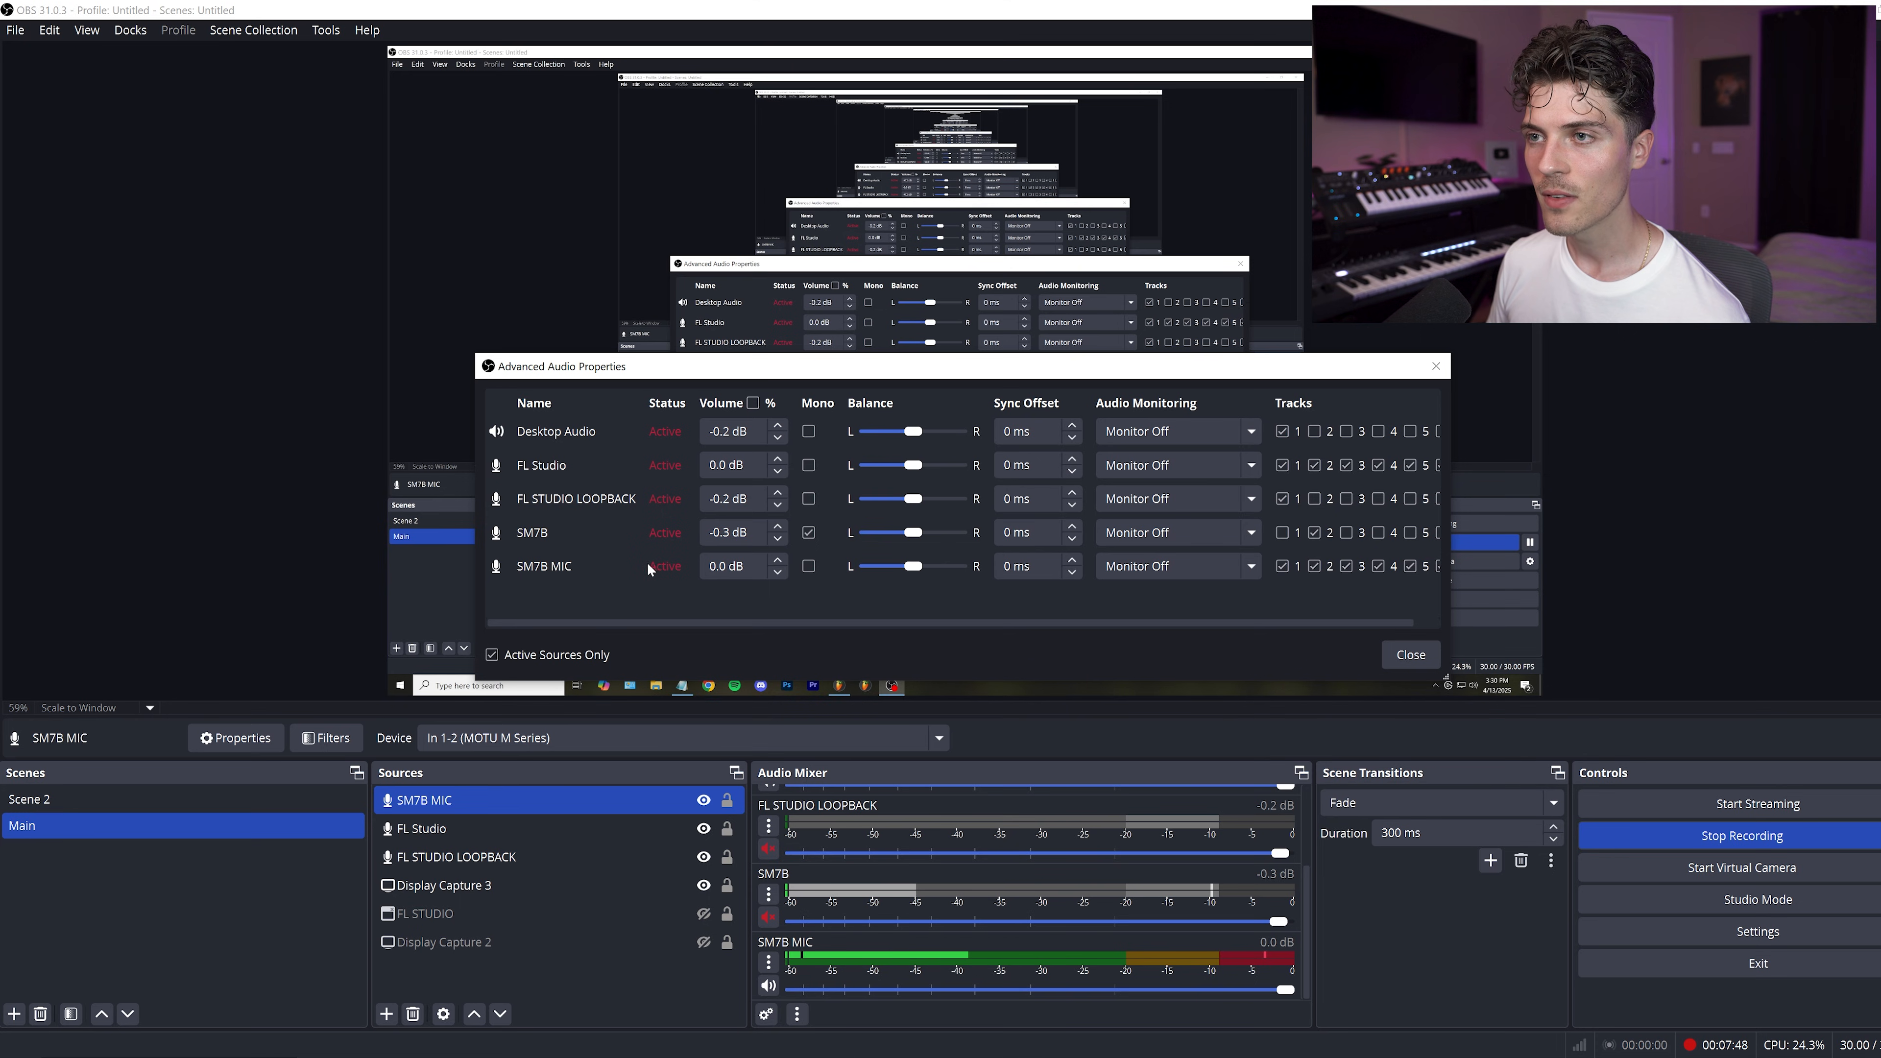
{"action": "left_click", "coordinate": [808, 567]}
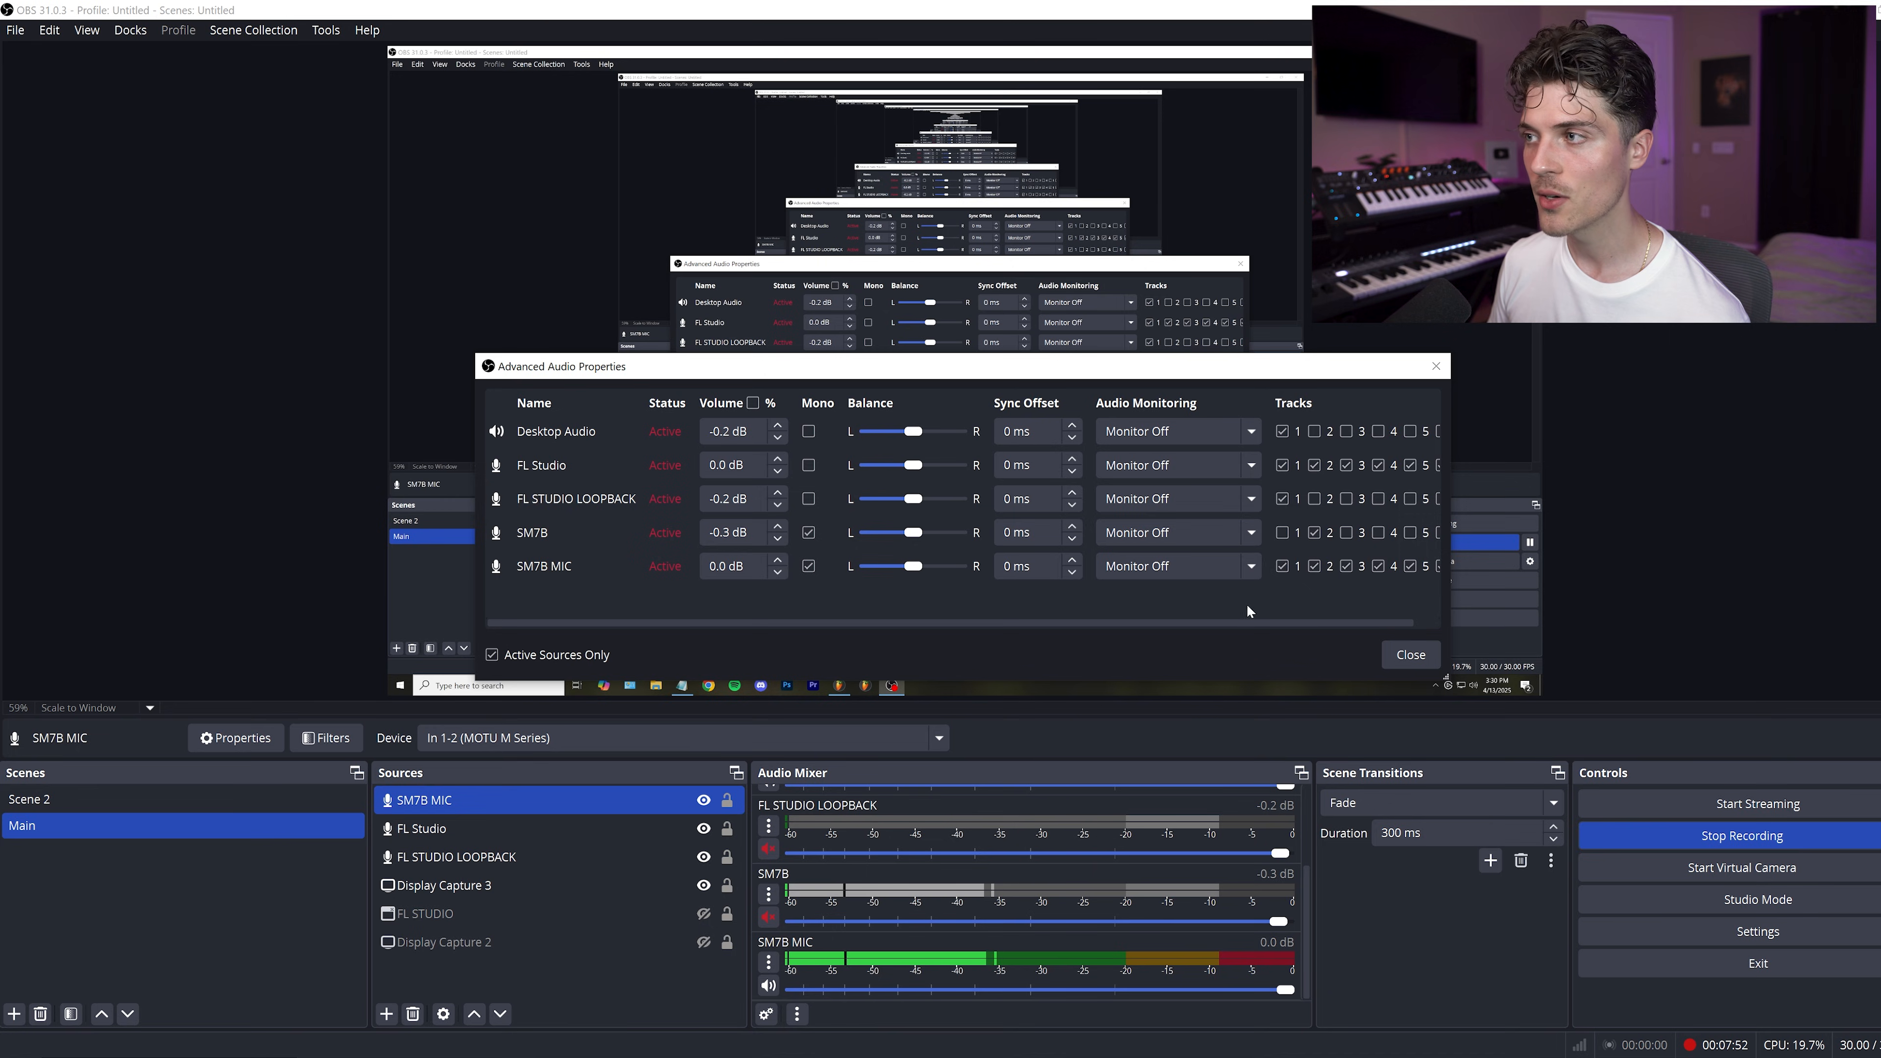
{"action": "left_click", "coordinate": [1435, 658]}
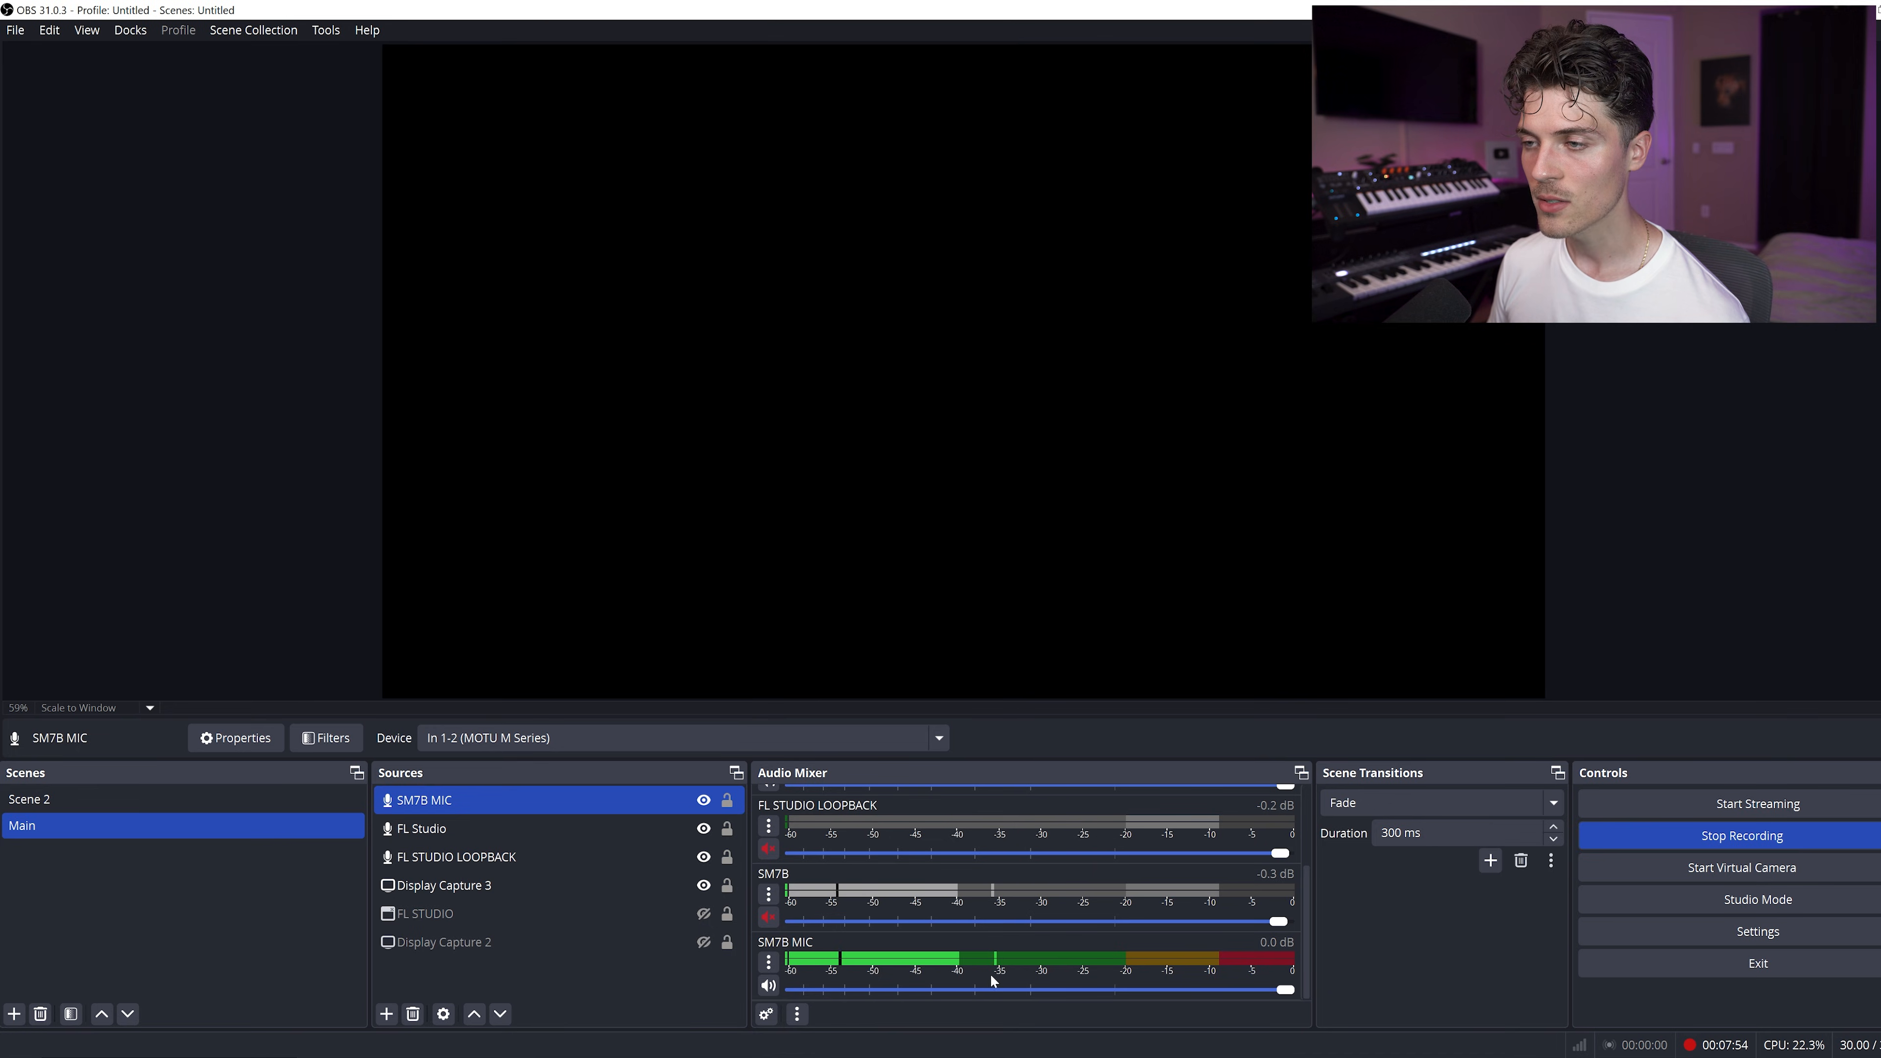
{"action": "left_click_drag", "start_coordinate": [1308, 893], "coordinate": [1320, 853]}
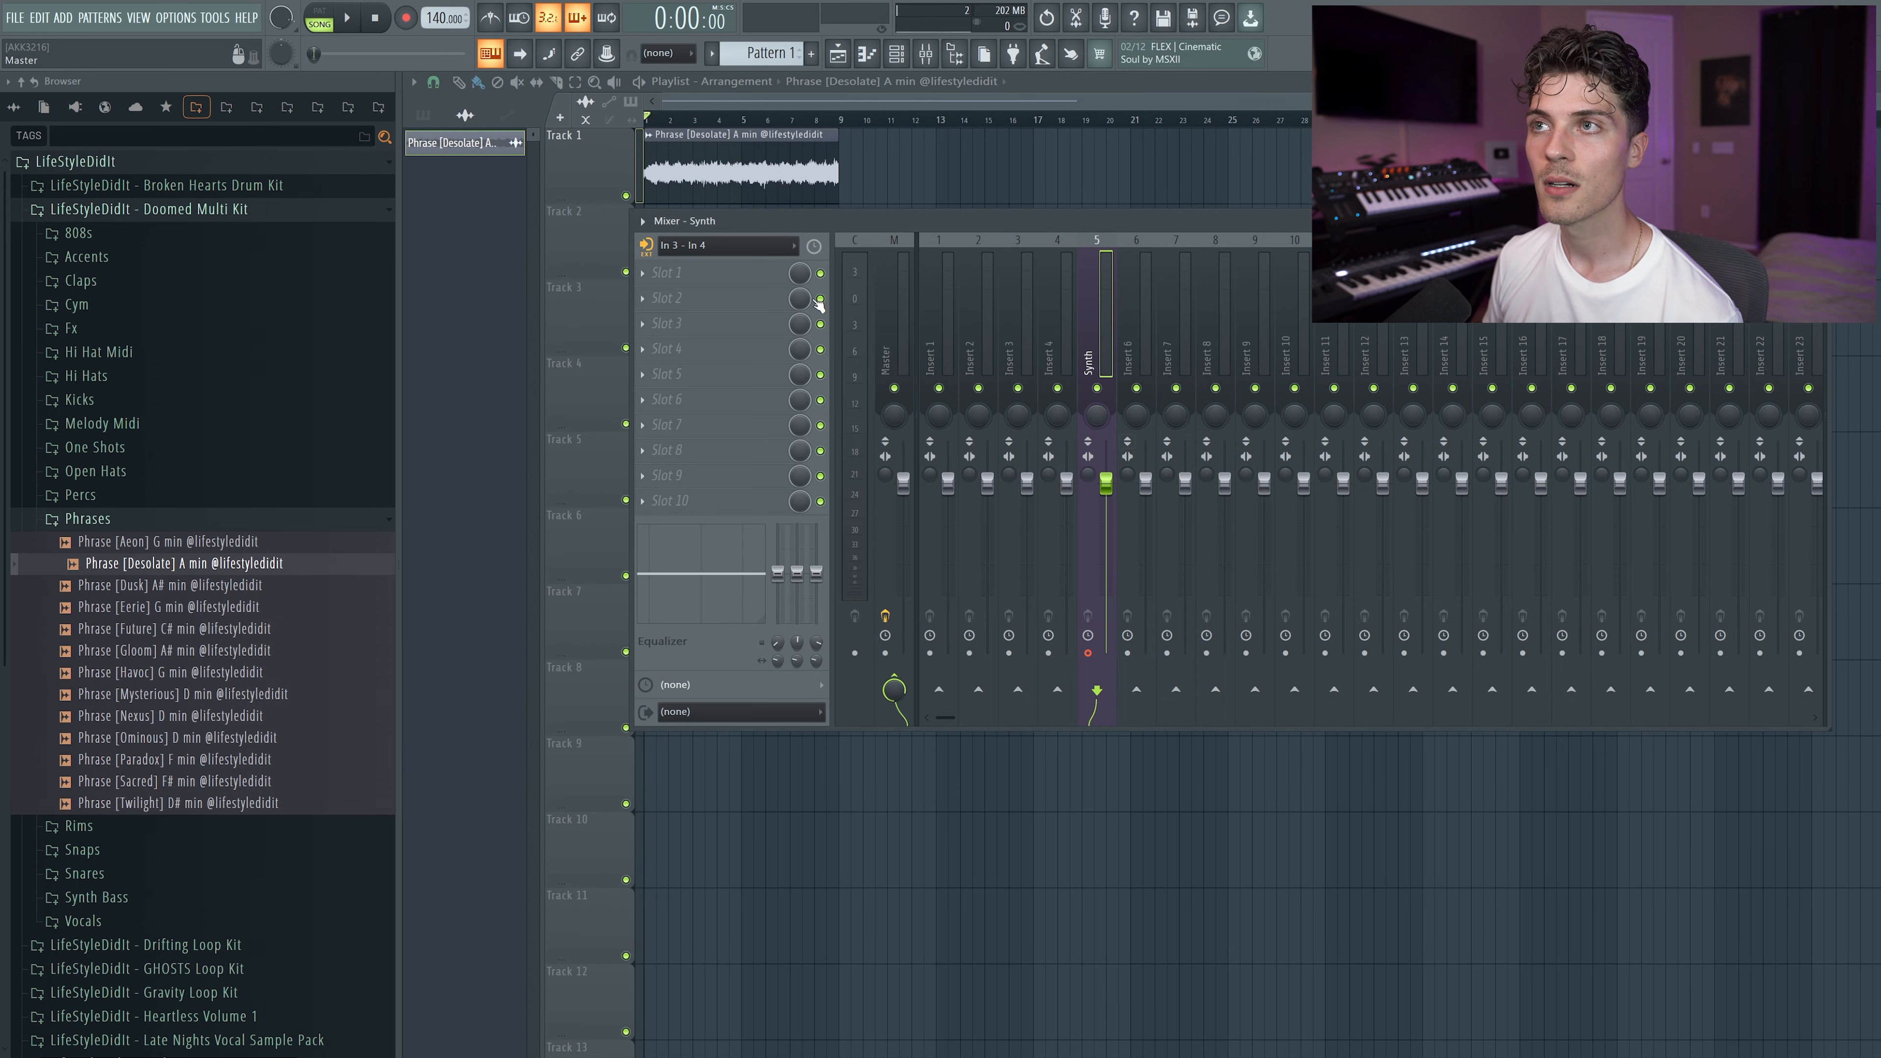
Step: Switch to FL Studio, hide the mixer, and play the Desolate phrase in the playlist
{"action": "left_click", "coordinate": [483, 147]}
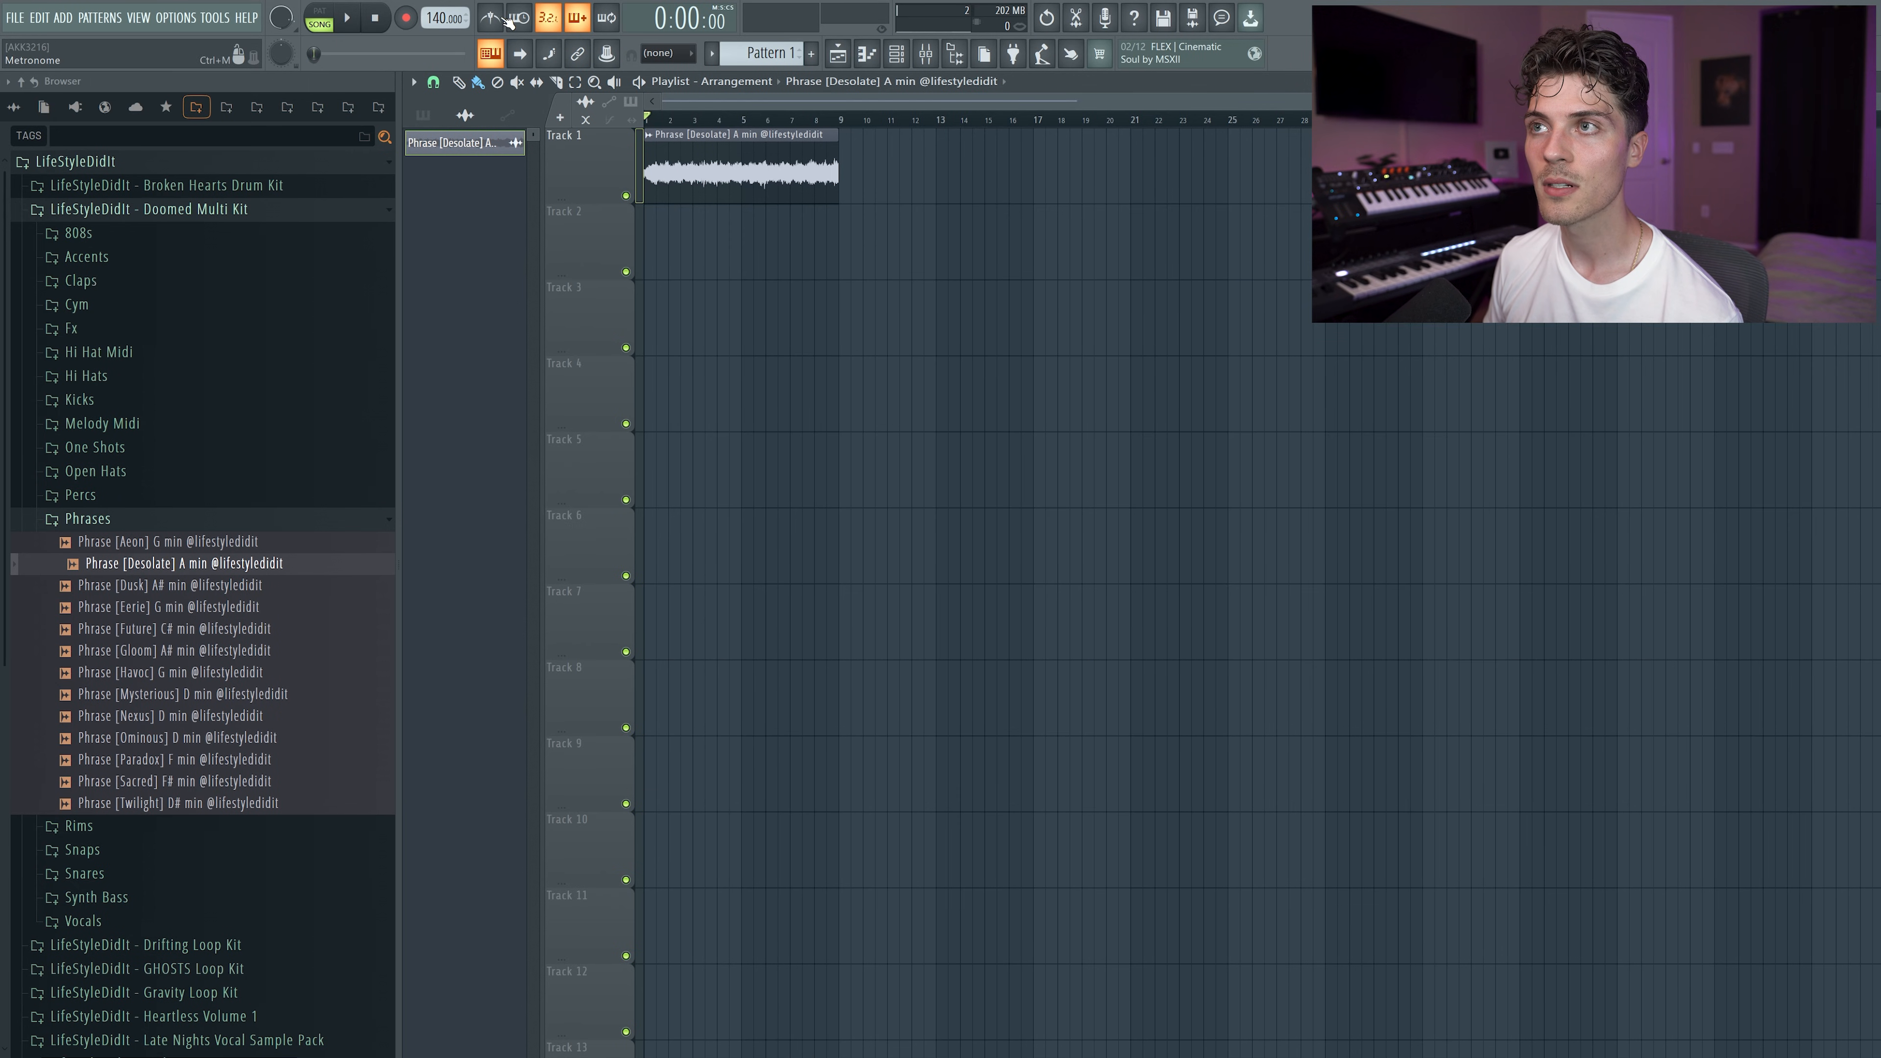
{"action": "left_click", "coordinate": [349, 21]}
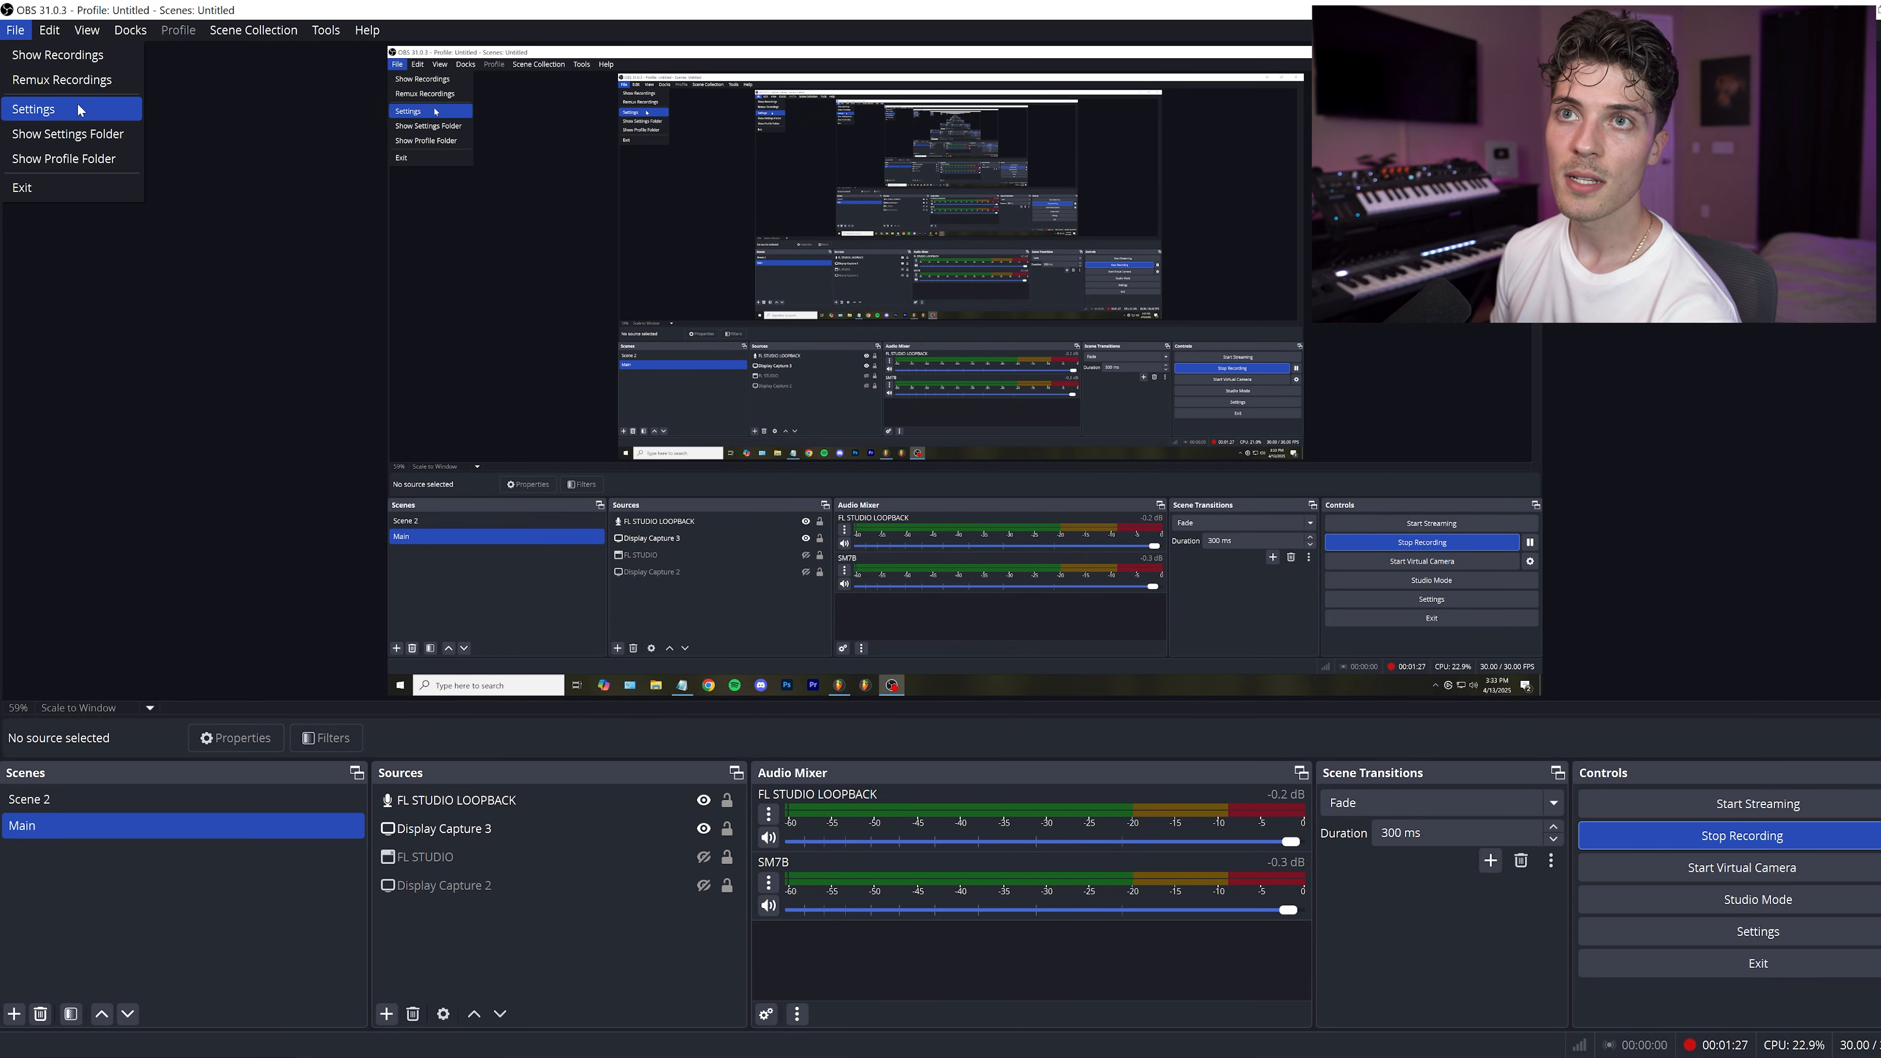
Step: In the OBS settings, check the audio settings, the output audio tracks and the recording output options
{"action": "left_click", "coordinate": [79, 110]}
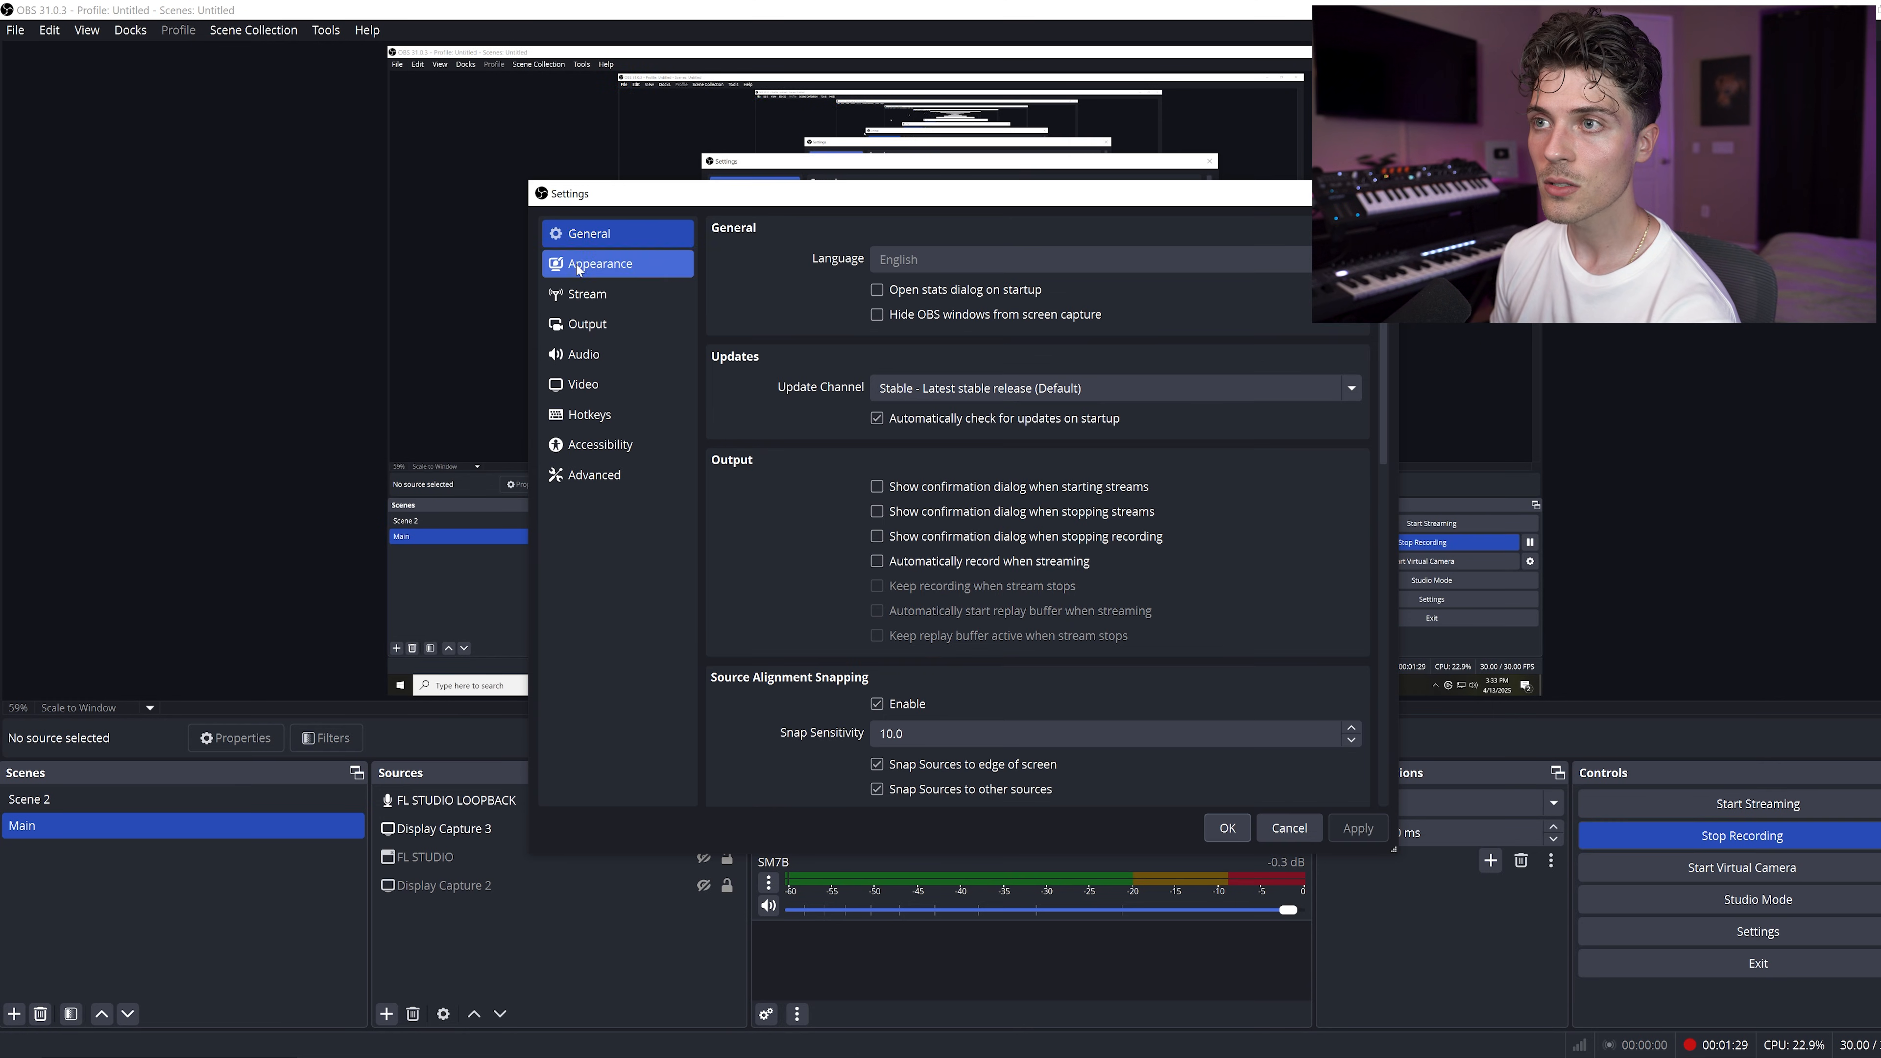
{"action": "left_click", "coordinate": [601, 354]}
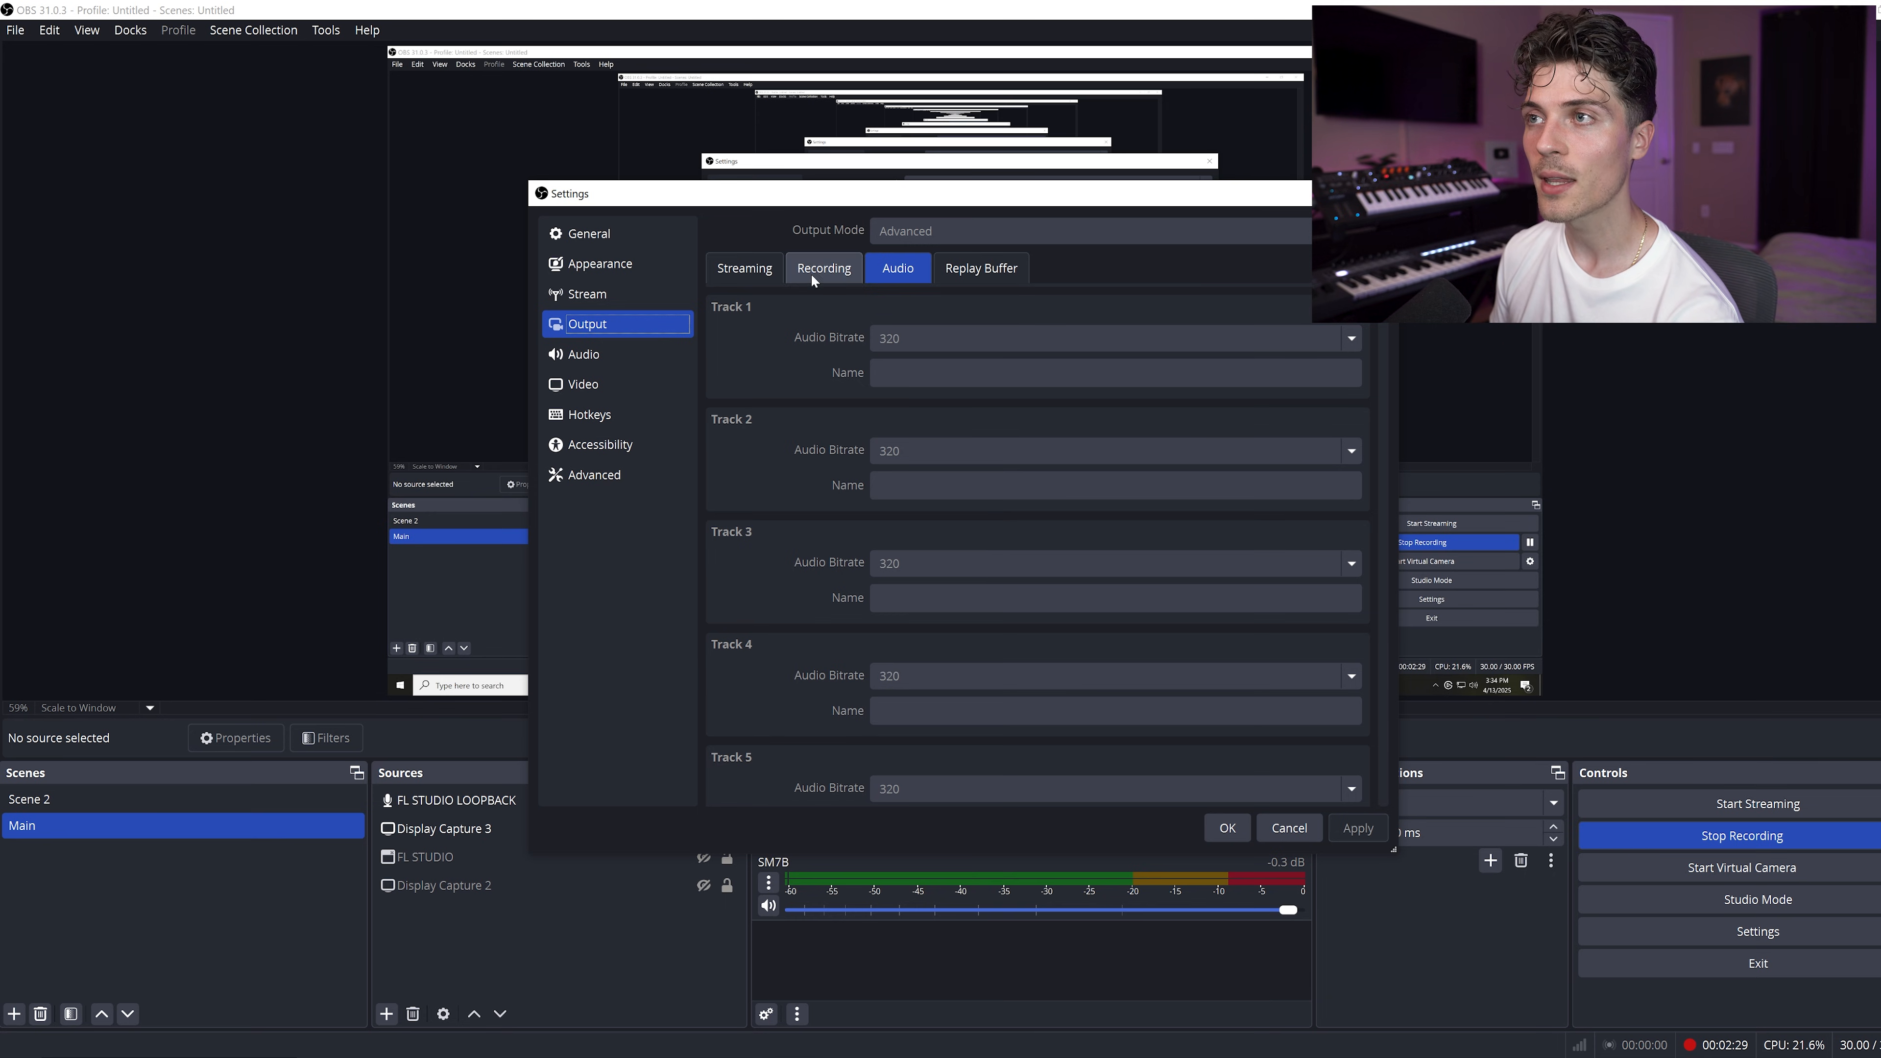
{"action": "left_click", "coordinate": [814, 269]}
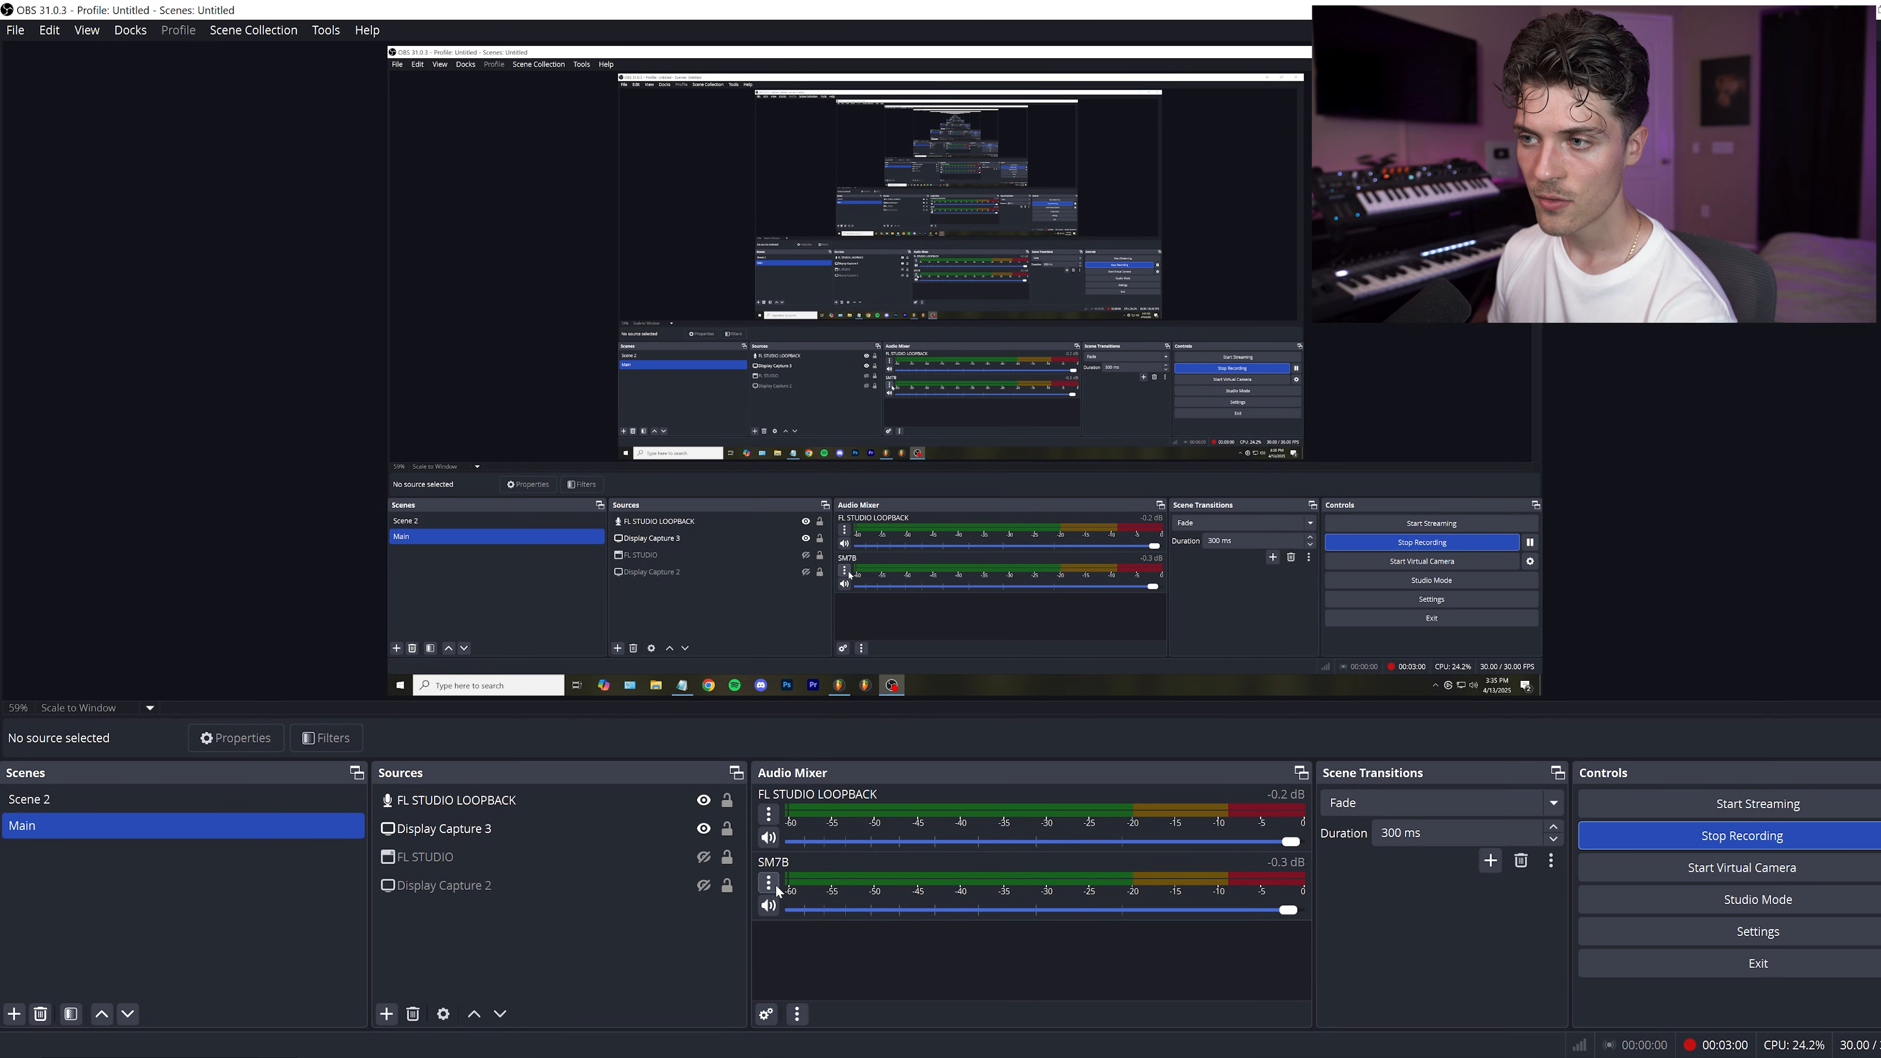
Step: Check the input device in the SM7B source's properties, and close them without changes
{"action": "left_click", "coordinate": [774, 884]}
{"action": "left_click", "coordinate": [811, 849]}
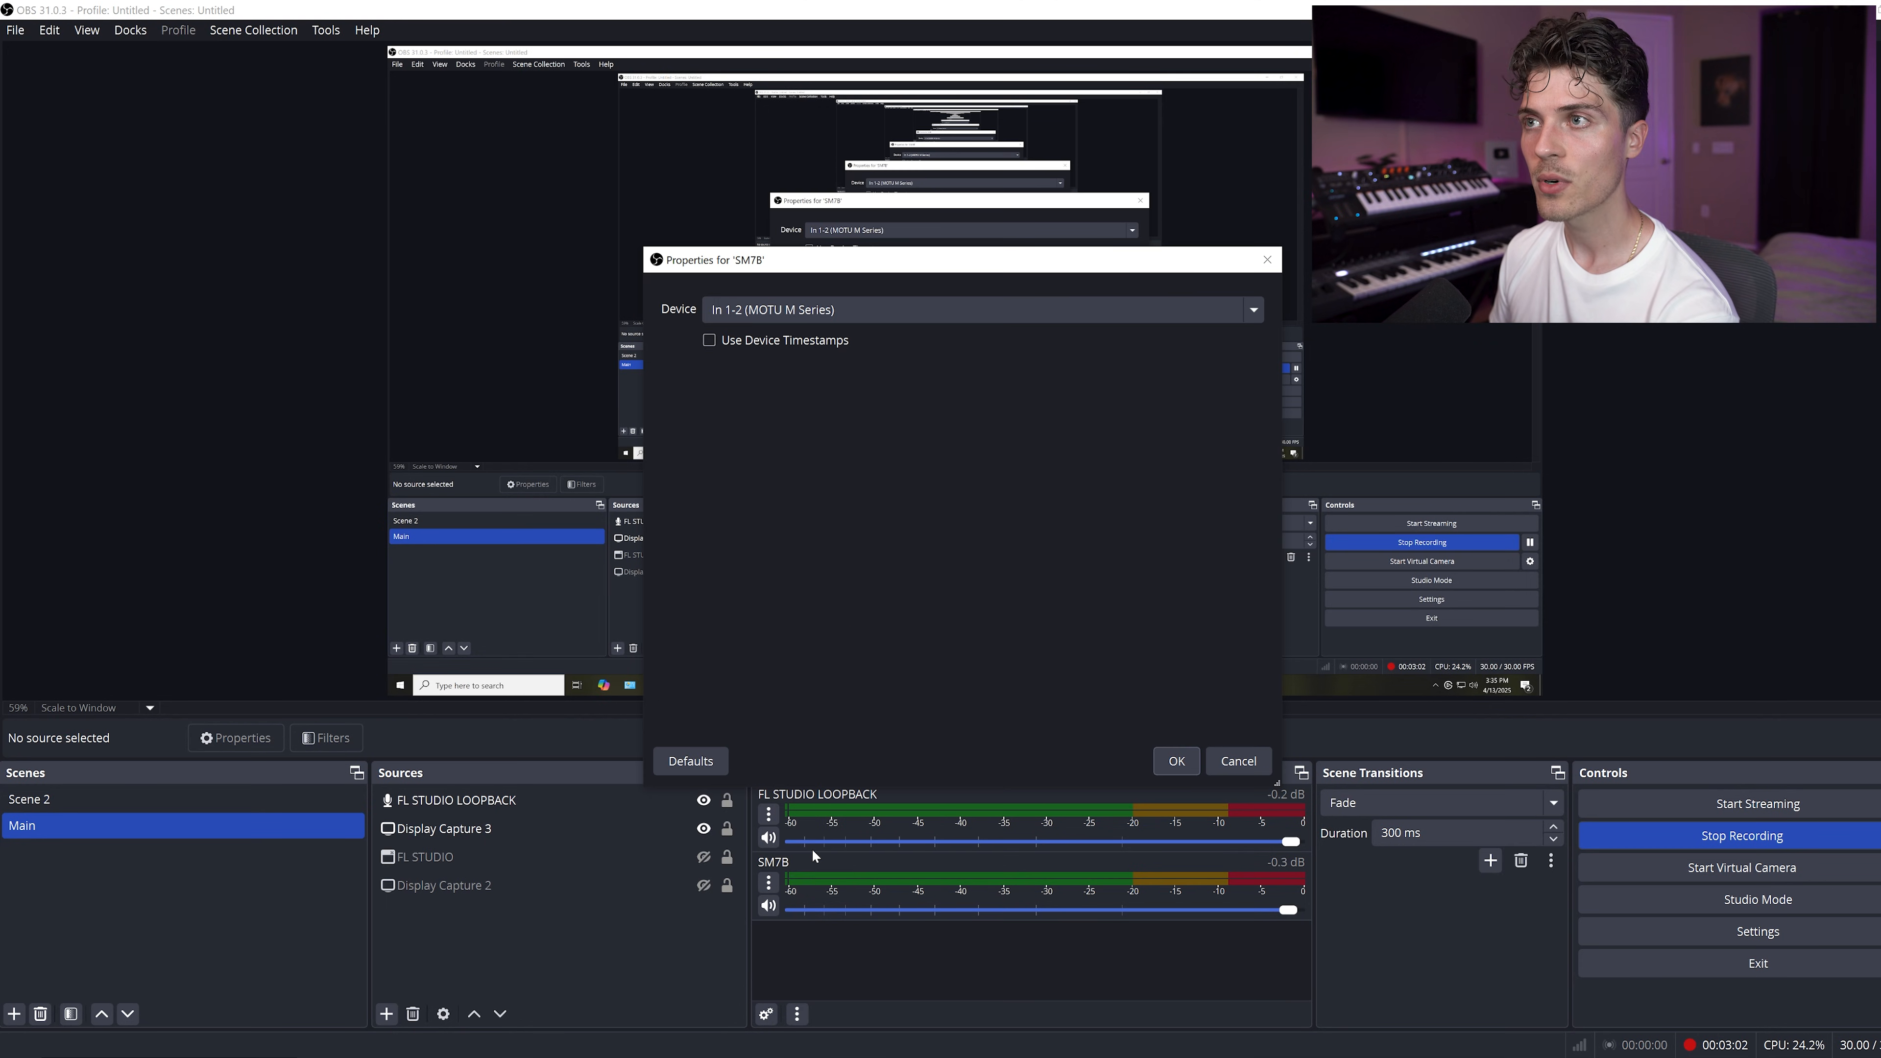
{"action": "left_click", "coordinate": [1237, 752]}
Step: Examine the mono and track assignments of Desktop Audio, FL STUDIO LOOPBACK and SM7B in the advanced audio properties
{"action": "right_click", "coordinate": [789, 895]}
{"action": "left_click", "coordinate": [829, 869]}
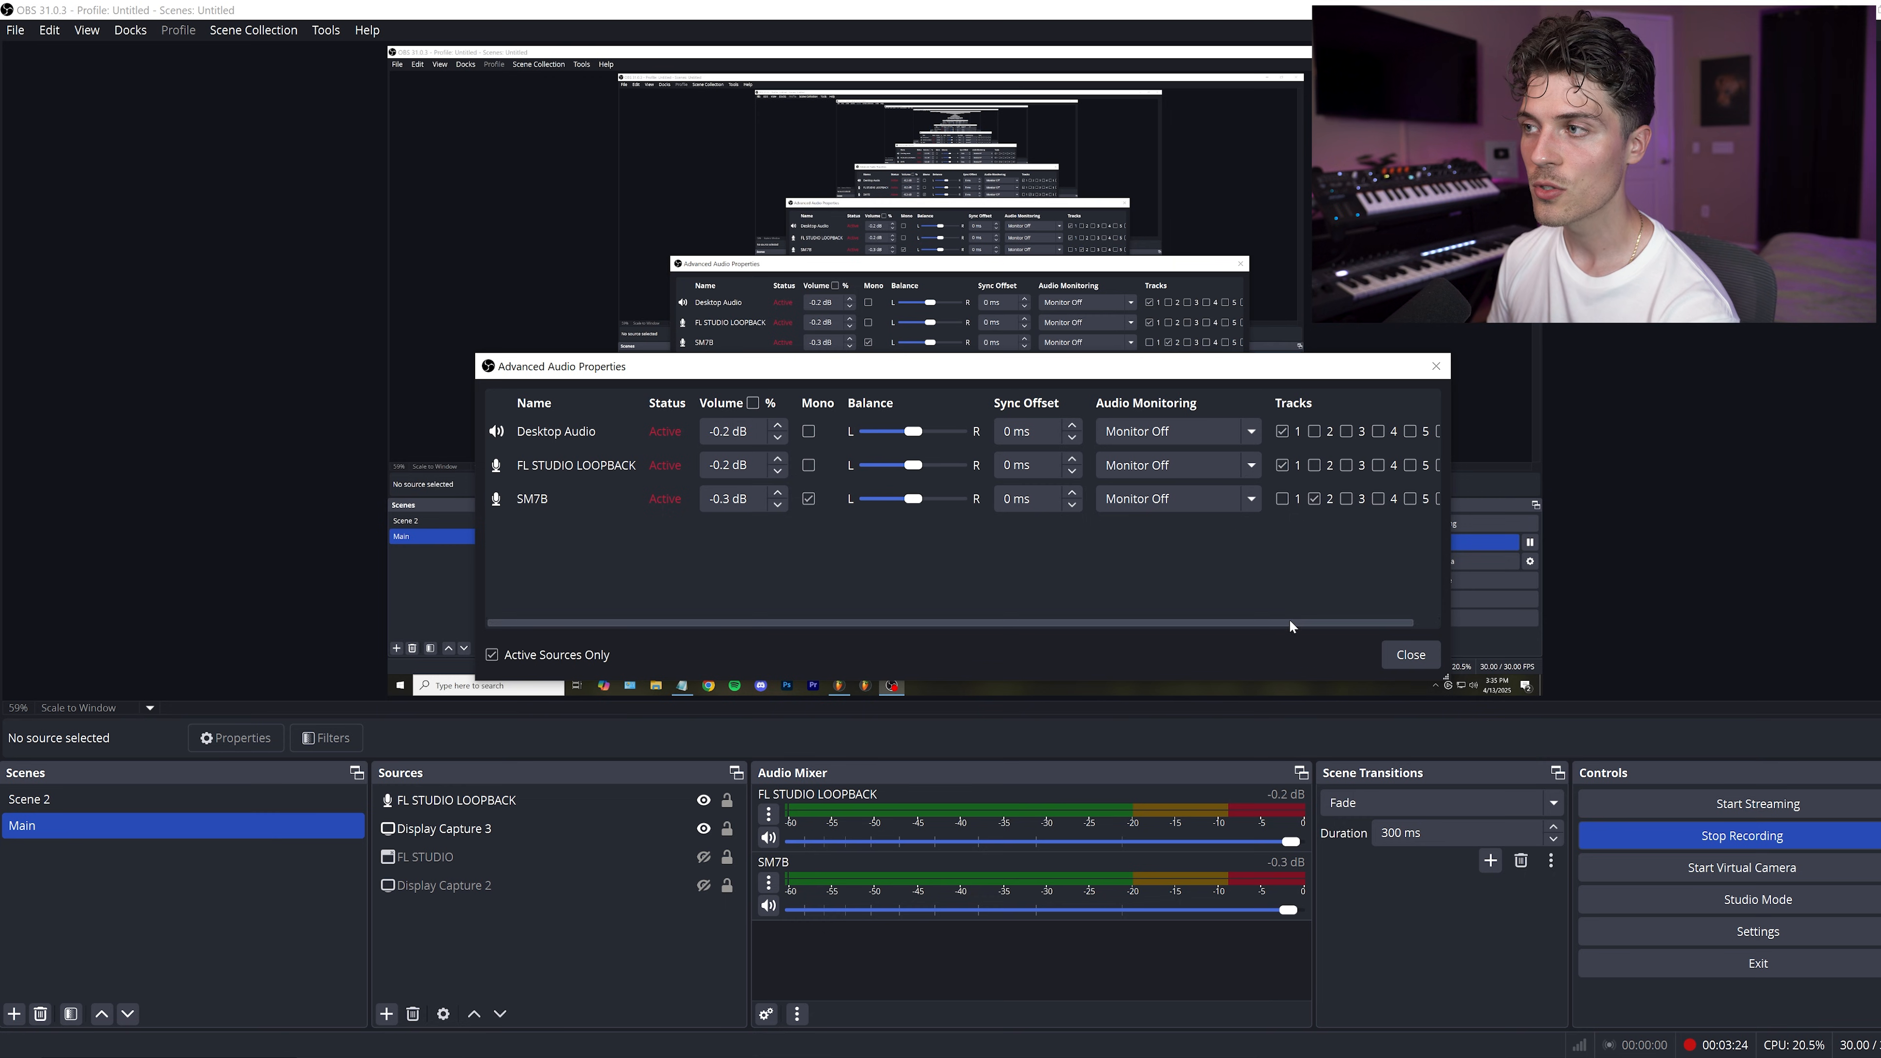
{"action": "left_click_drag", "start_coordinate": [1288, 619], "coordinate": [1349, 620]}
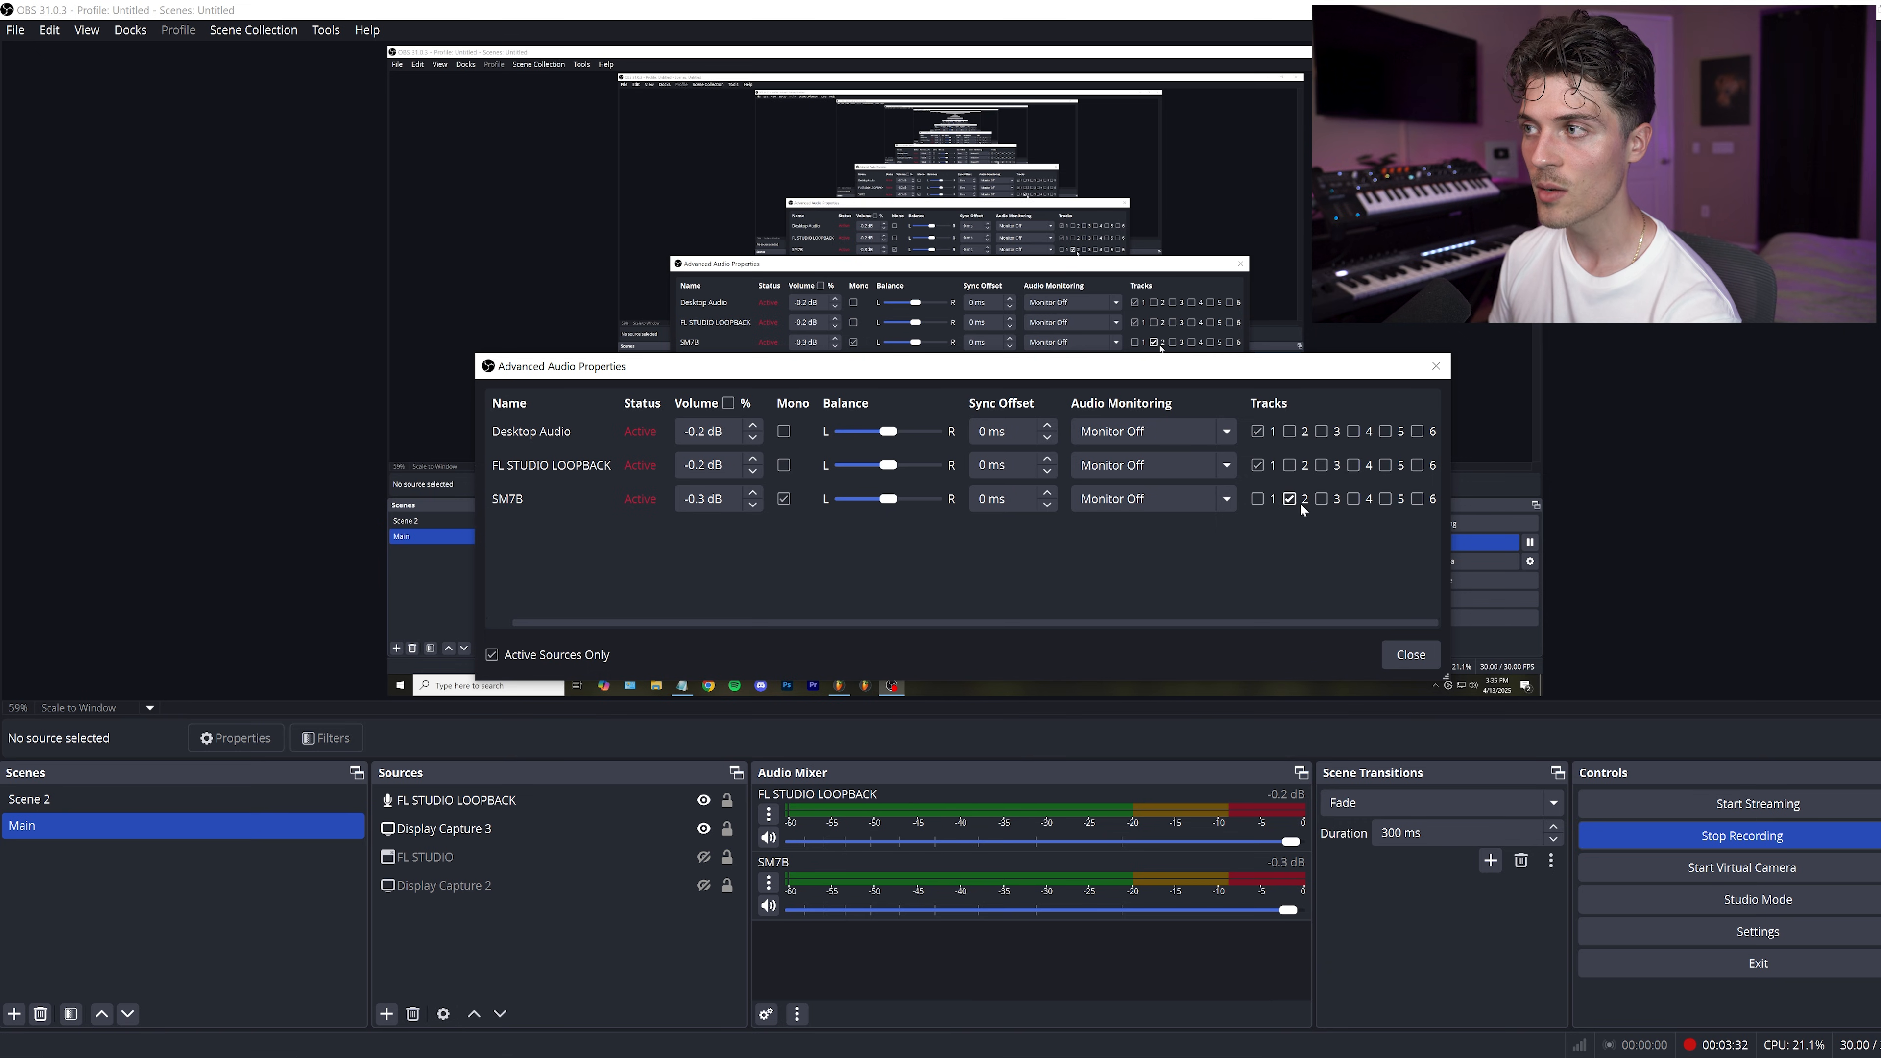
{"action": "left_click_drag", "start_coordinate": [1321, 623], "coordinate": [970, 624]}
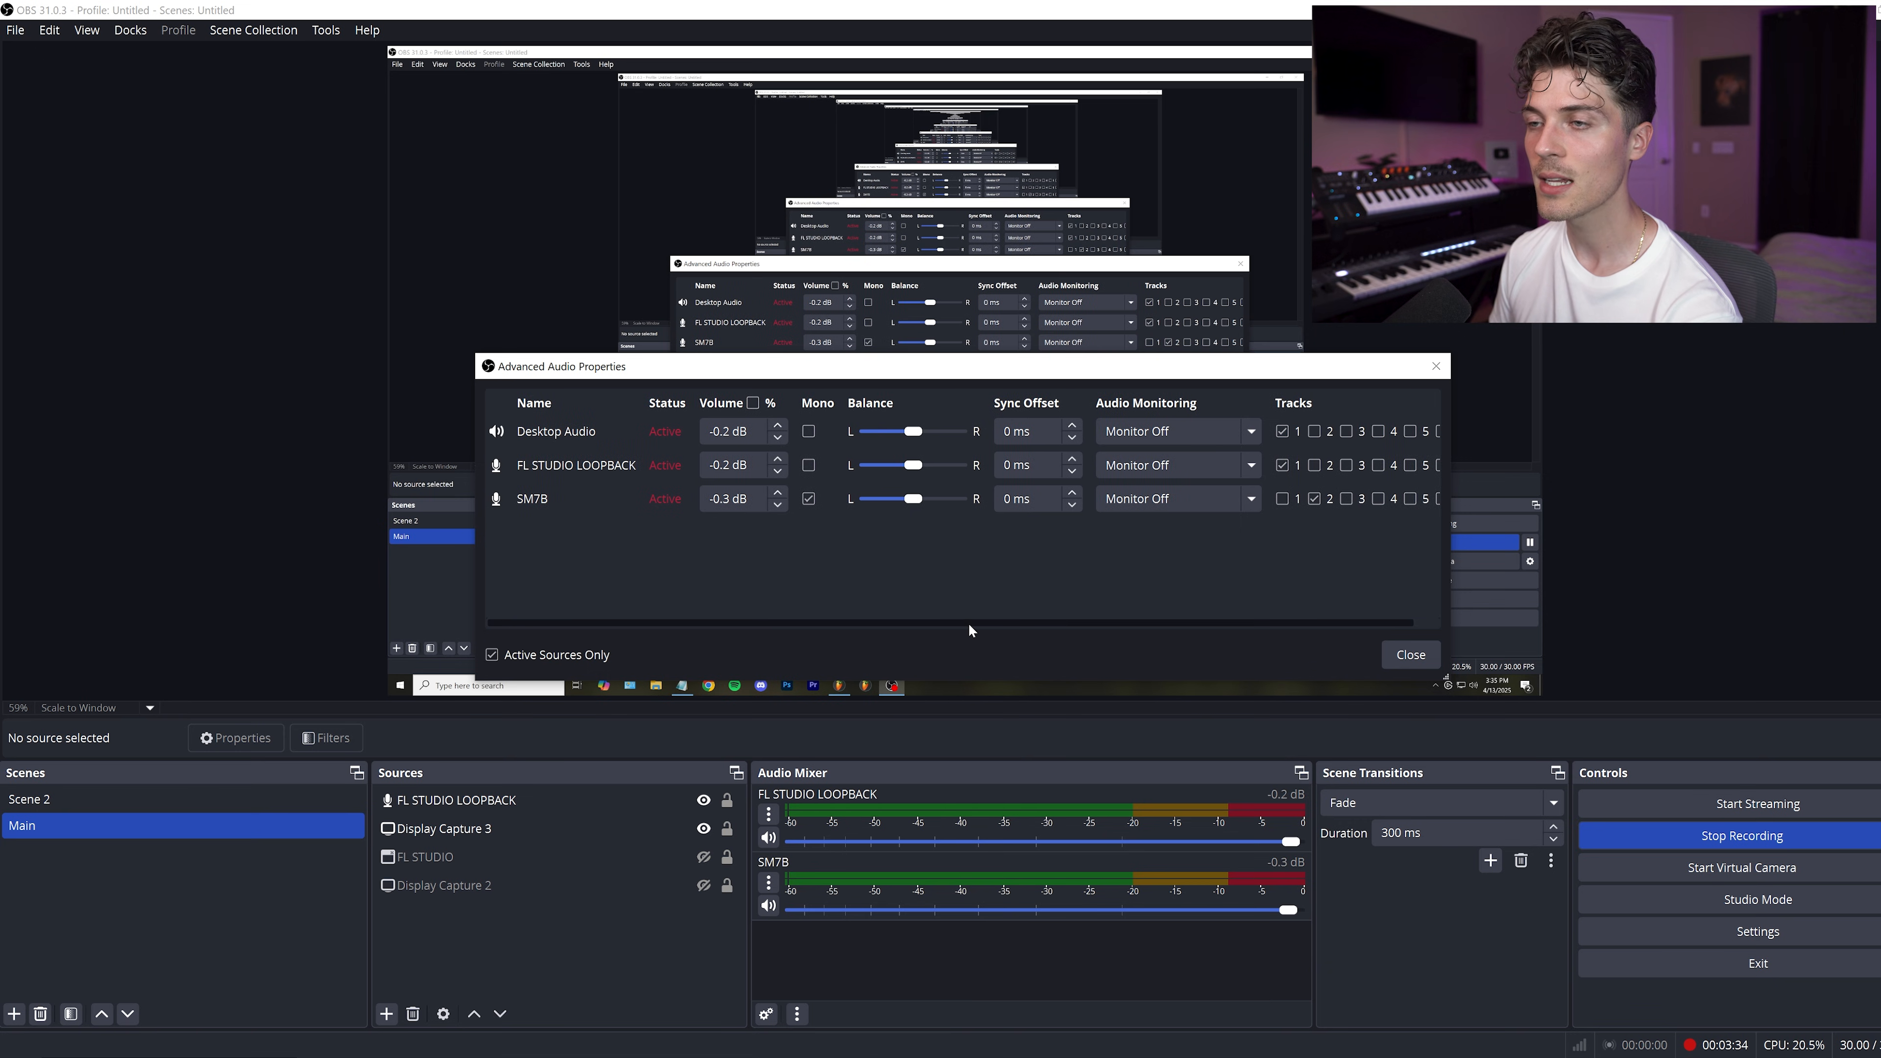
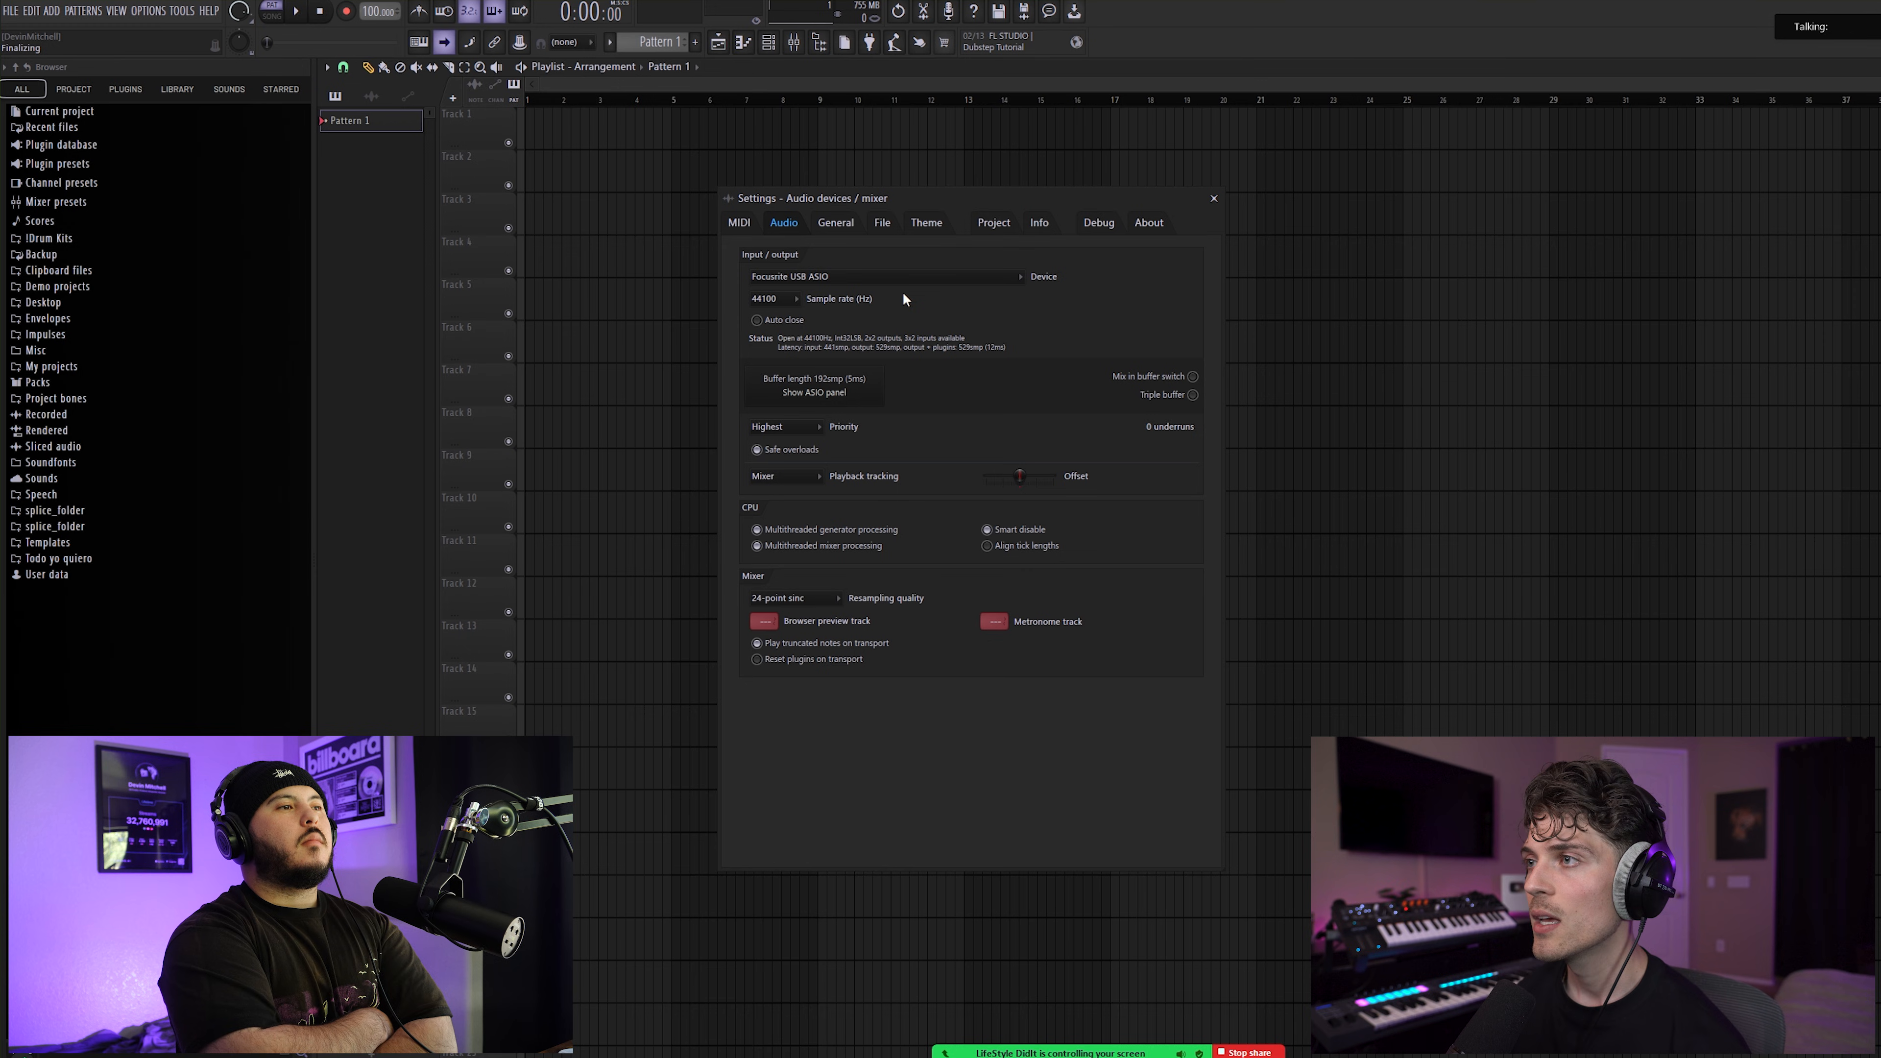
Step: In FL Studio, close the audio settings, check the audio inputs available to the Insert 8 mixer track, and reselect HARDWARE
{"action": "left_click", "coordinate": [1216, 200]}
{"action": "left_click", "coordinate": [792, 43]}
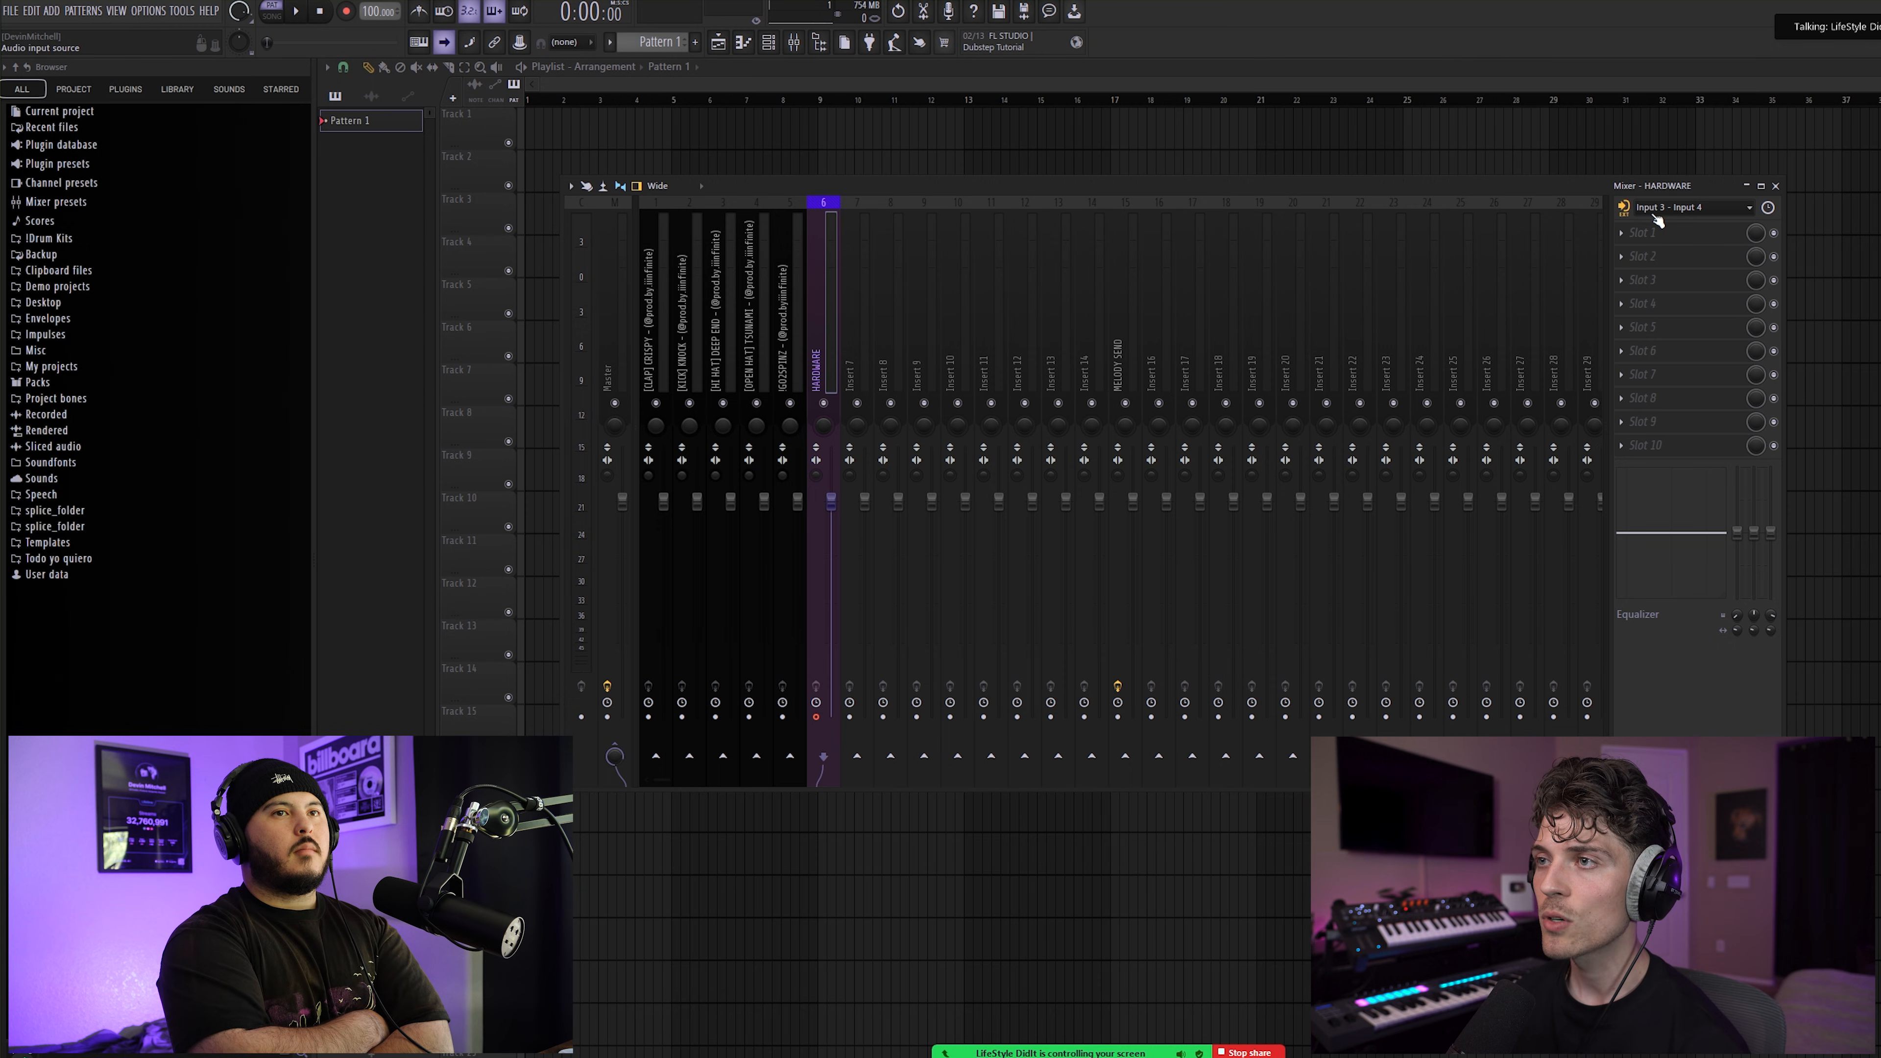
{"action": "left_click", "coordinate": [889, 345]}
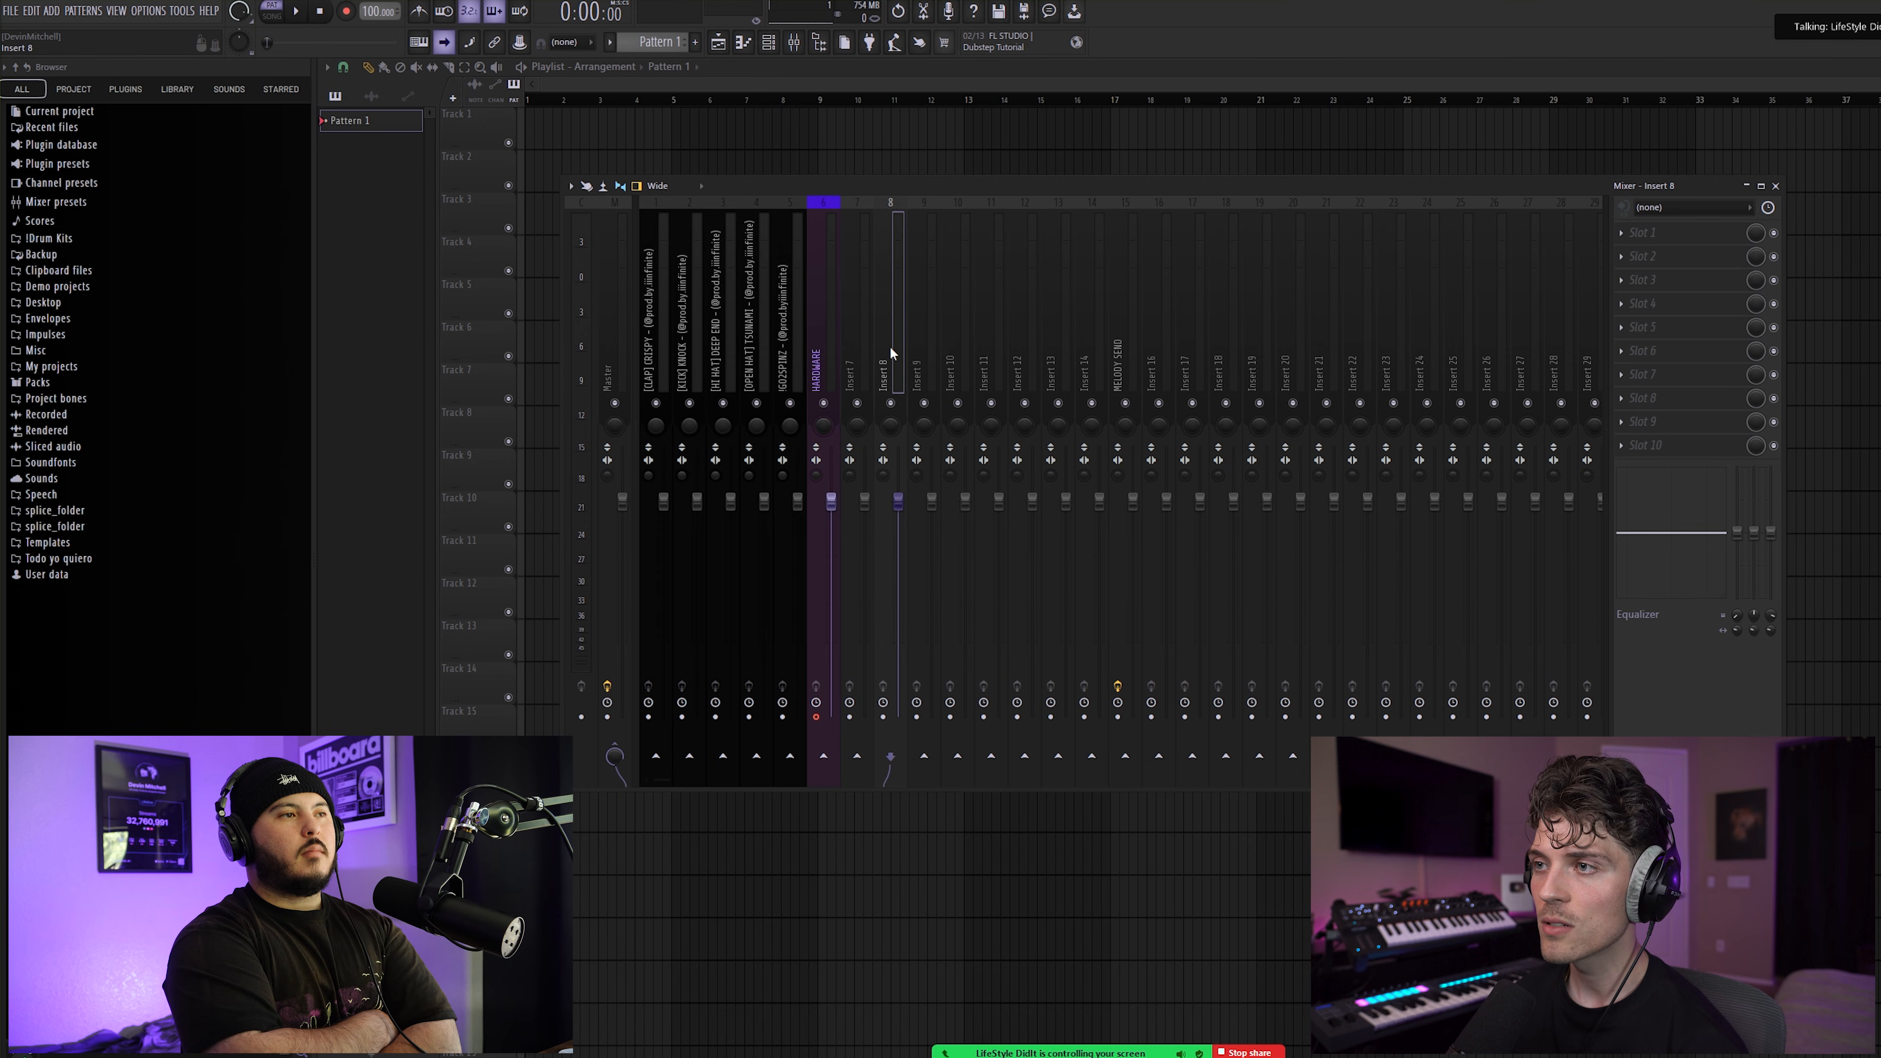
{"action": "left_click", "coordinate": [1668, 206]}
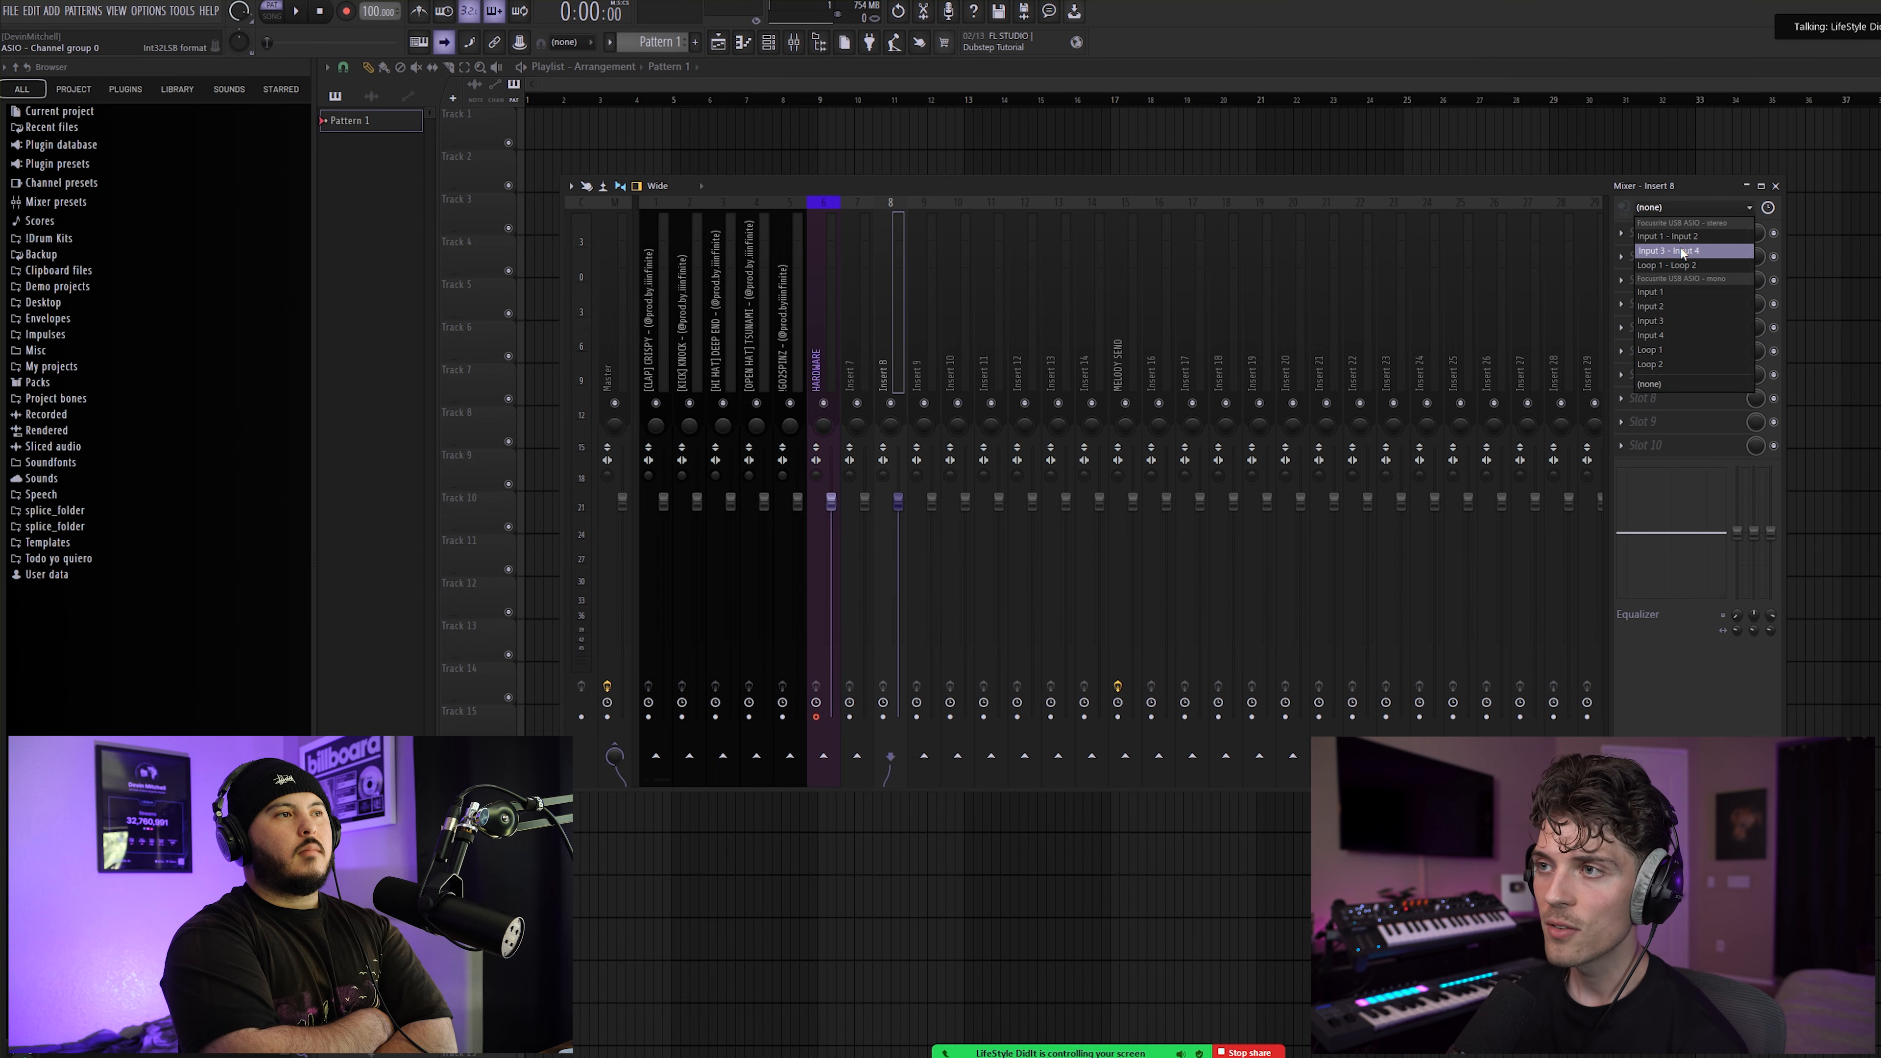
{"action": "left_click", "coordinate": [827, 291]}
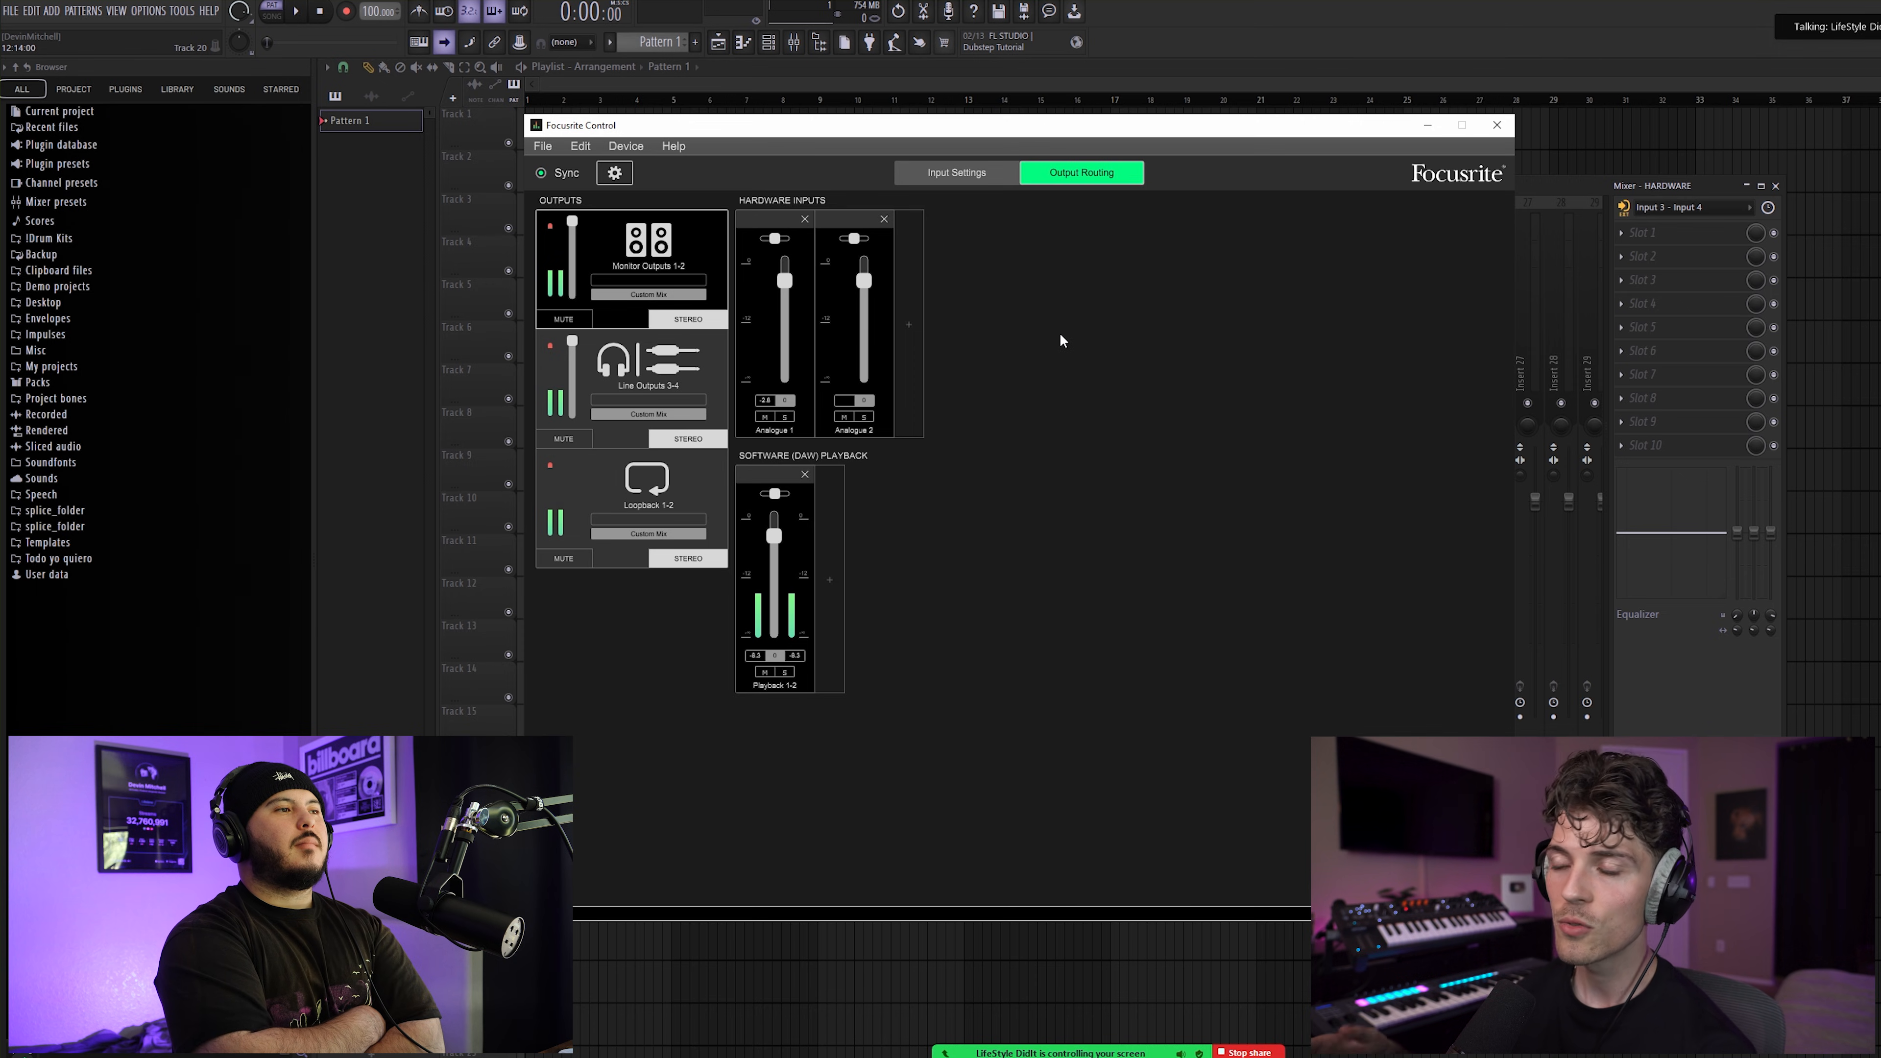
Step: In Focusrite Control, set the Loopback 1-2 output's source to Custom Mix, and check the available software playback channels
{"action": "left_click", "coordinate": [666, 489]}
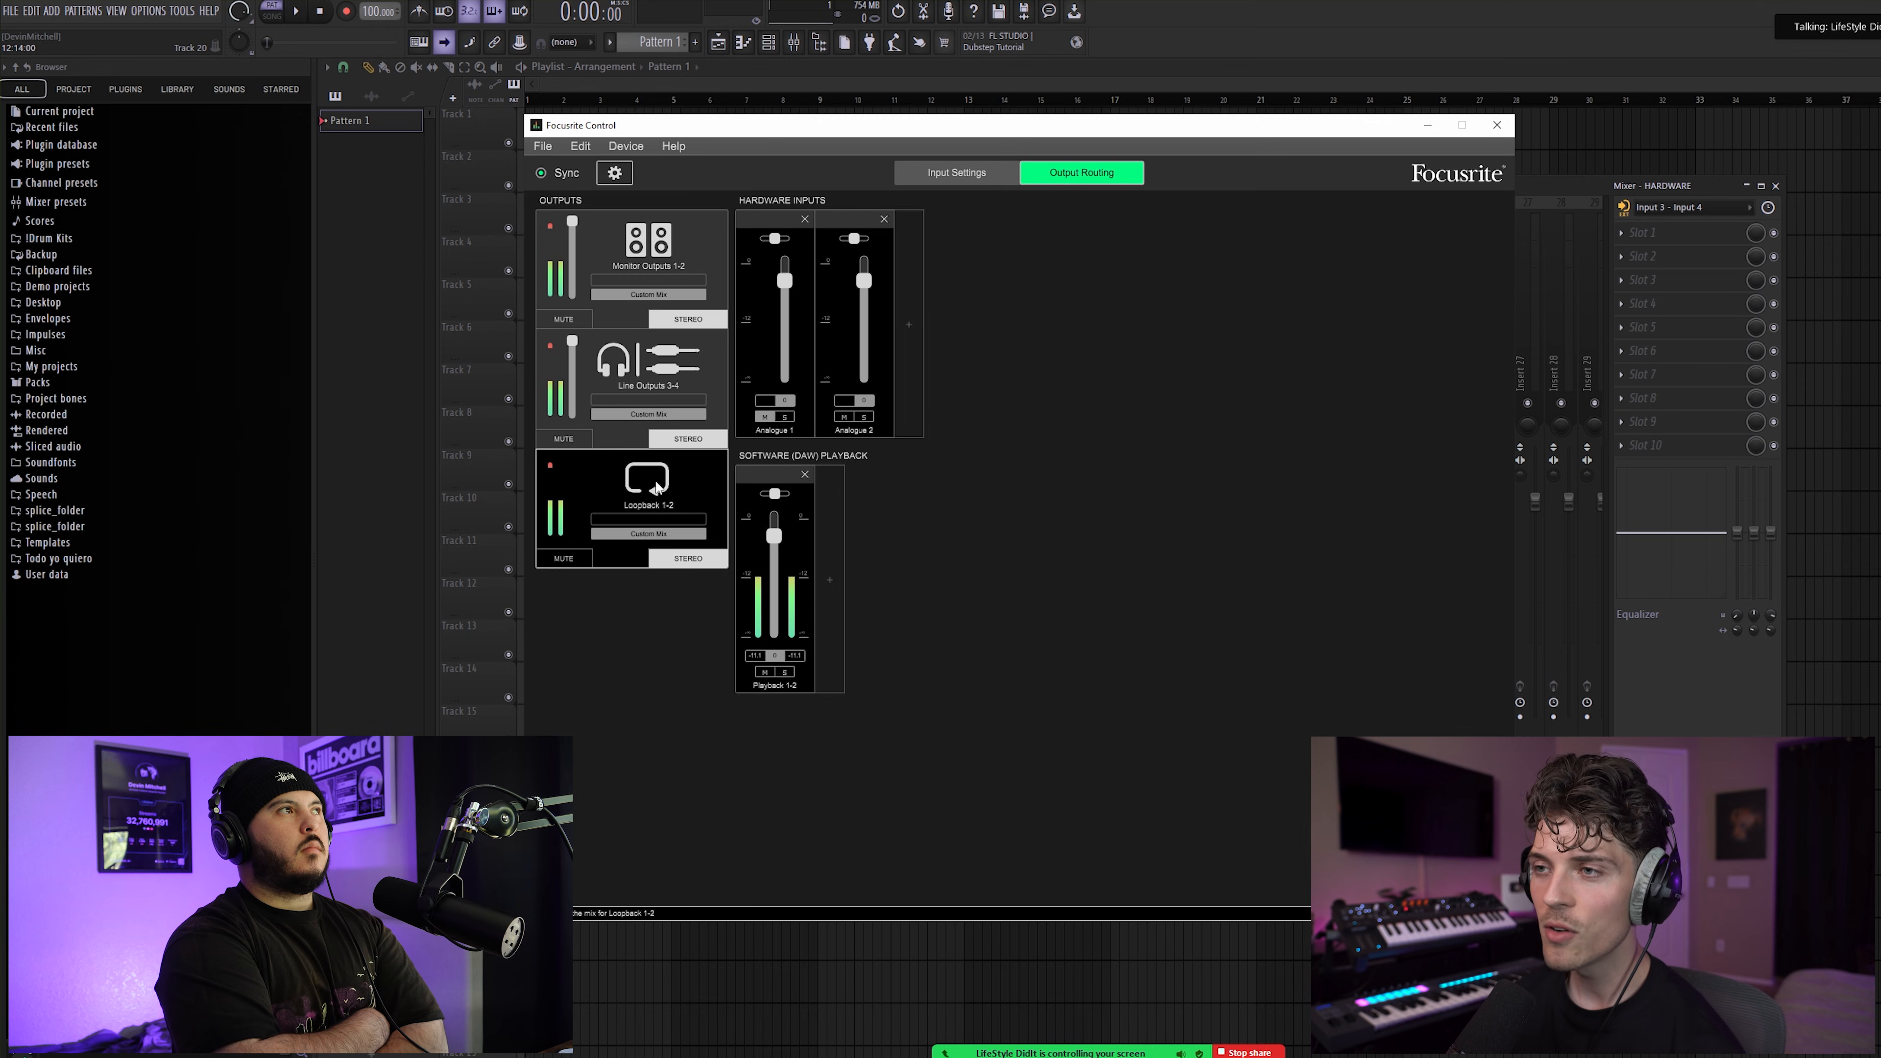
{"action": "left_click", "coordinate": [669, 535]}
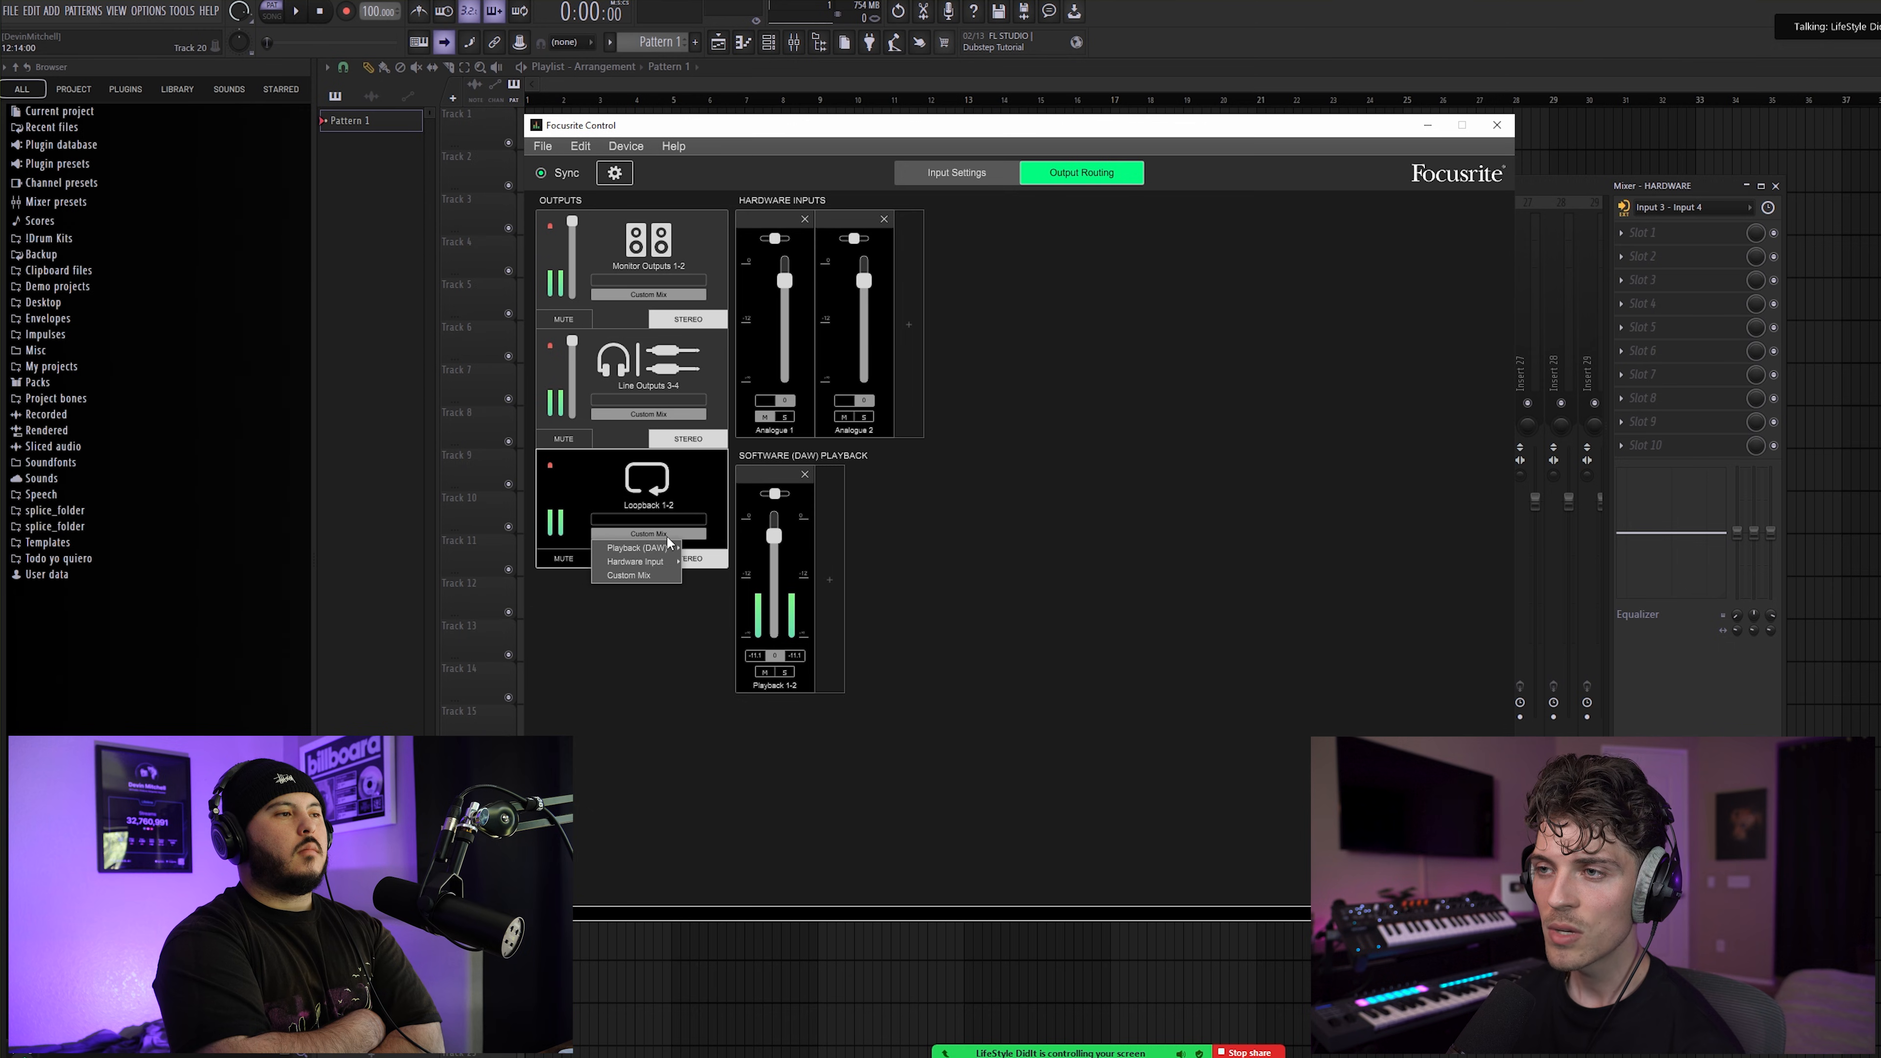
{"action": "mouse_move", "coordinate": [650, 548]}
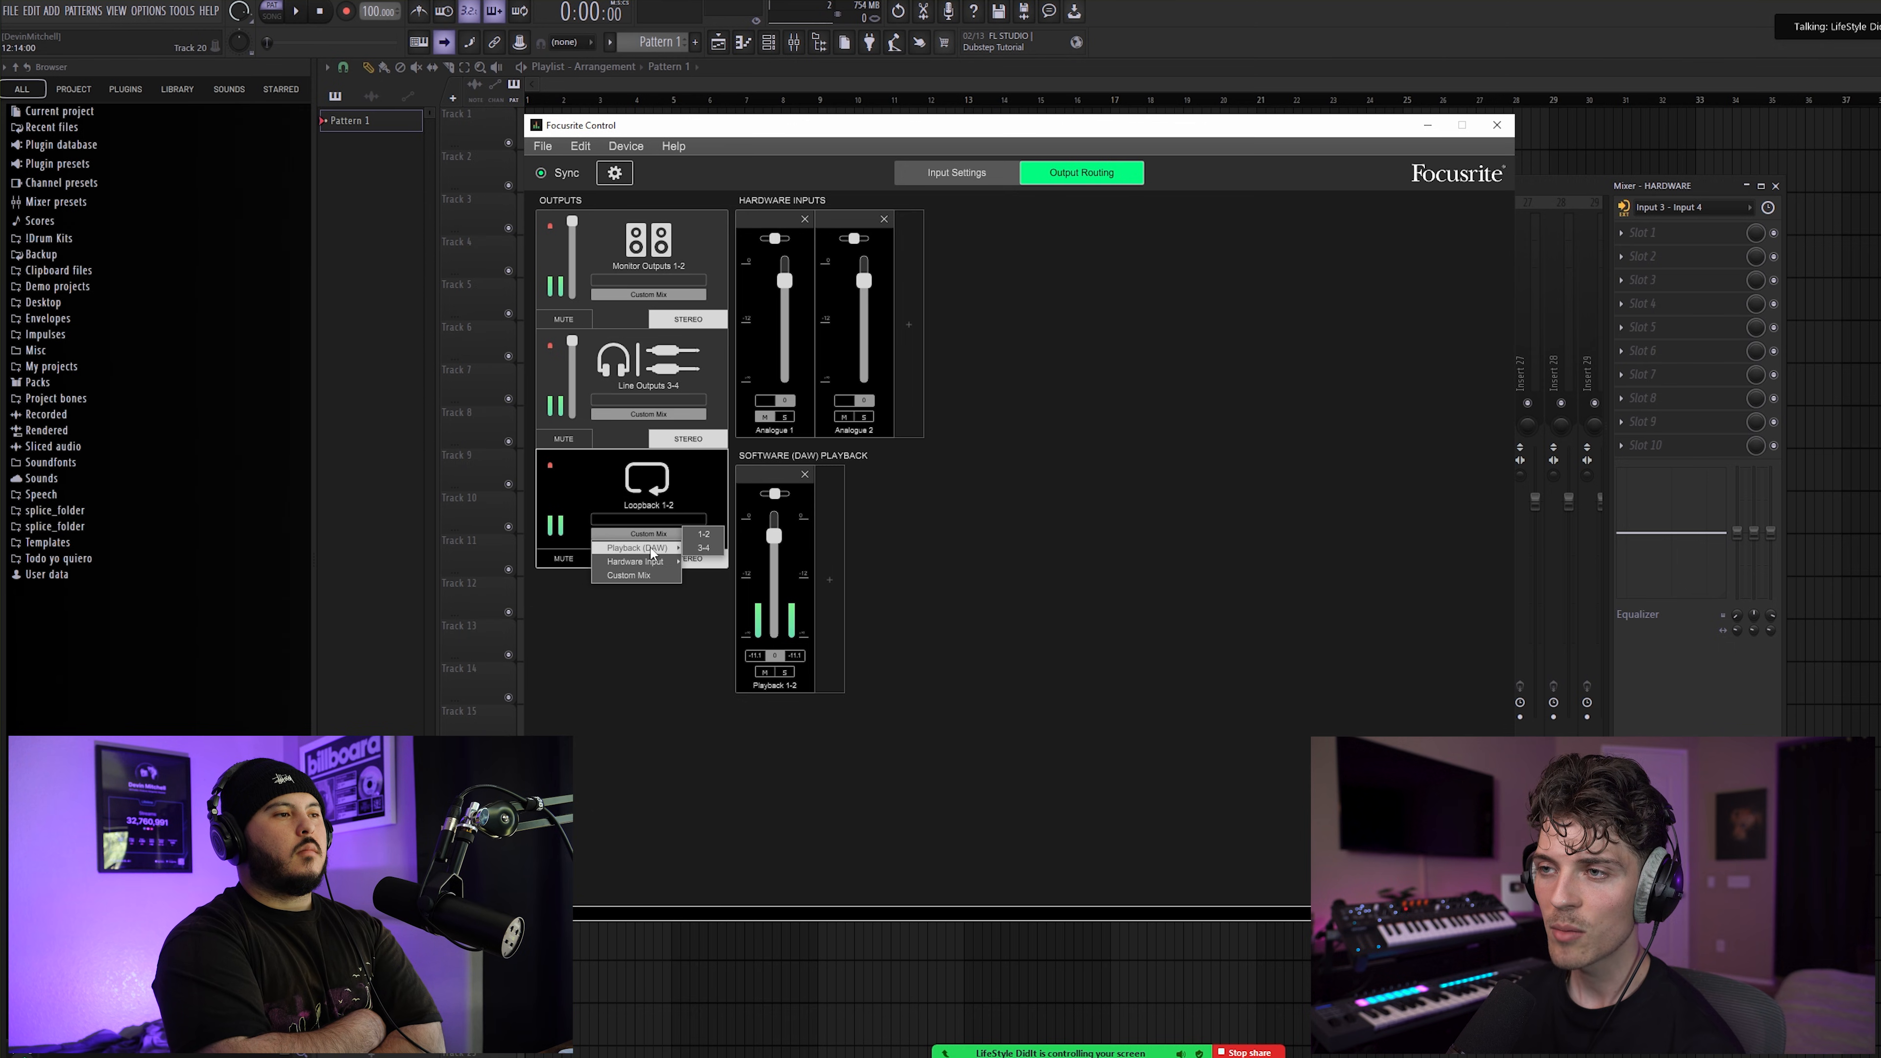
{"action": "left_click", "coordinate": [629, 575]}
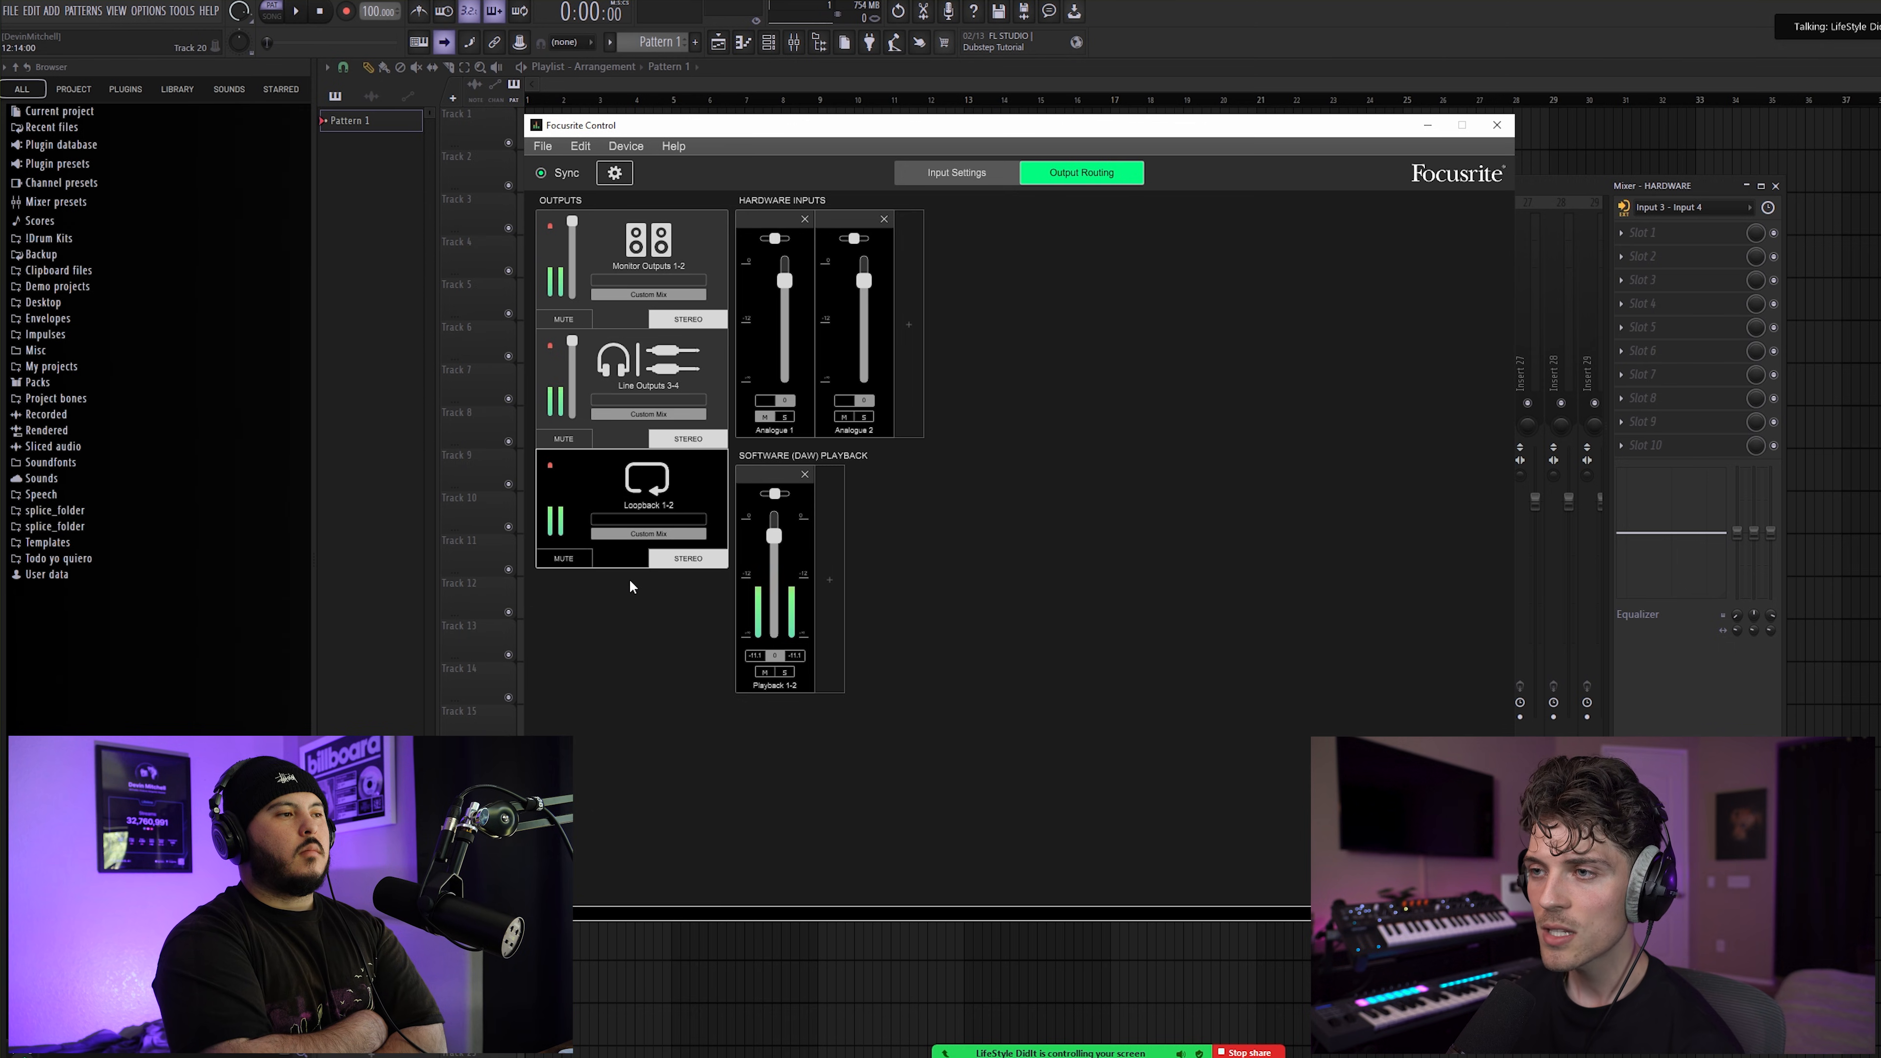
{"action": "left_click", "coordinate": [832, 585]}
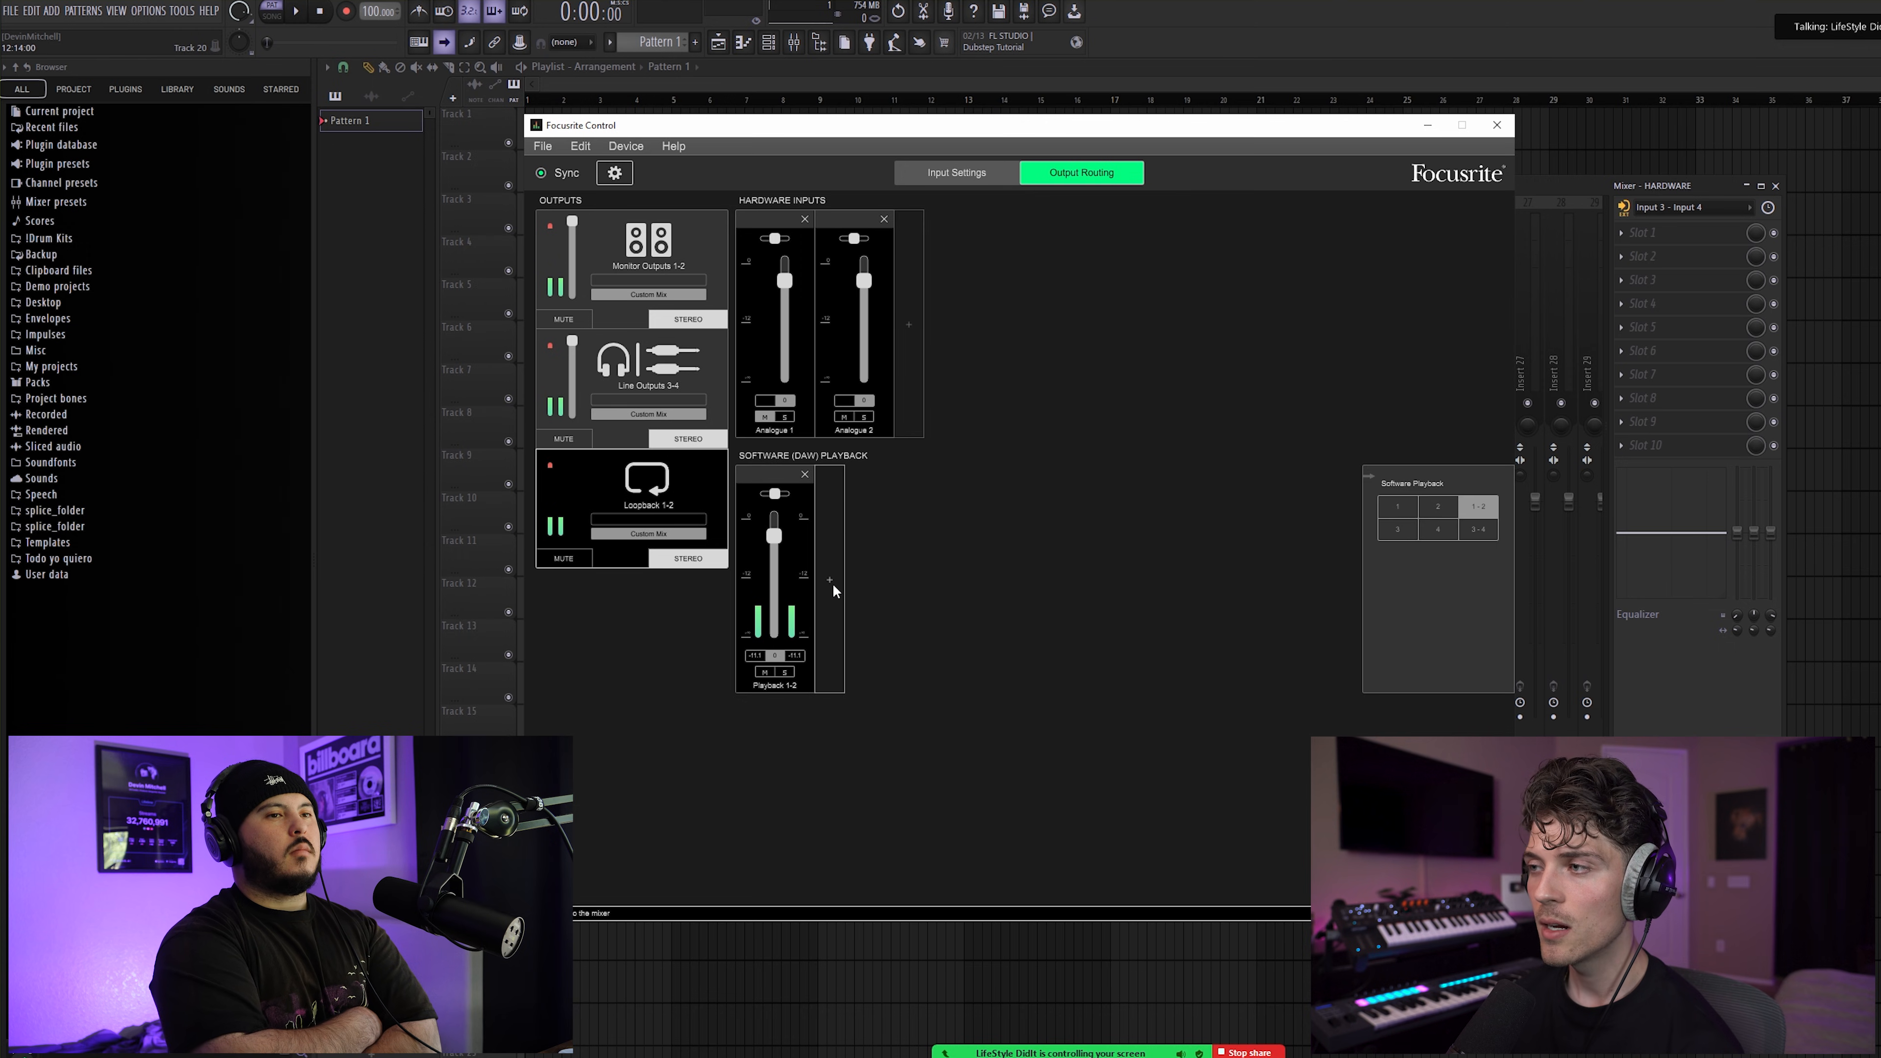
{"action": "left_click", "coordinate": [1057, 576]}
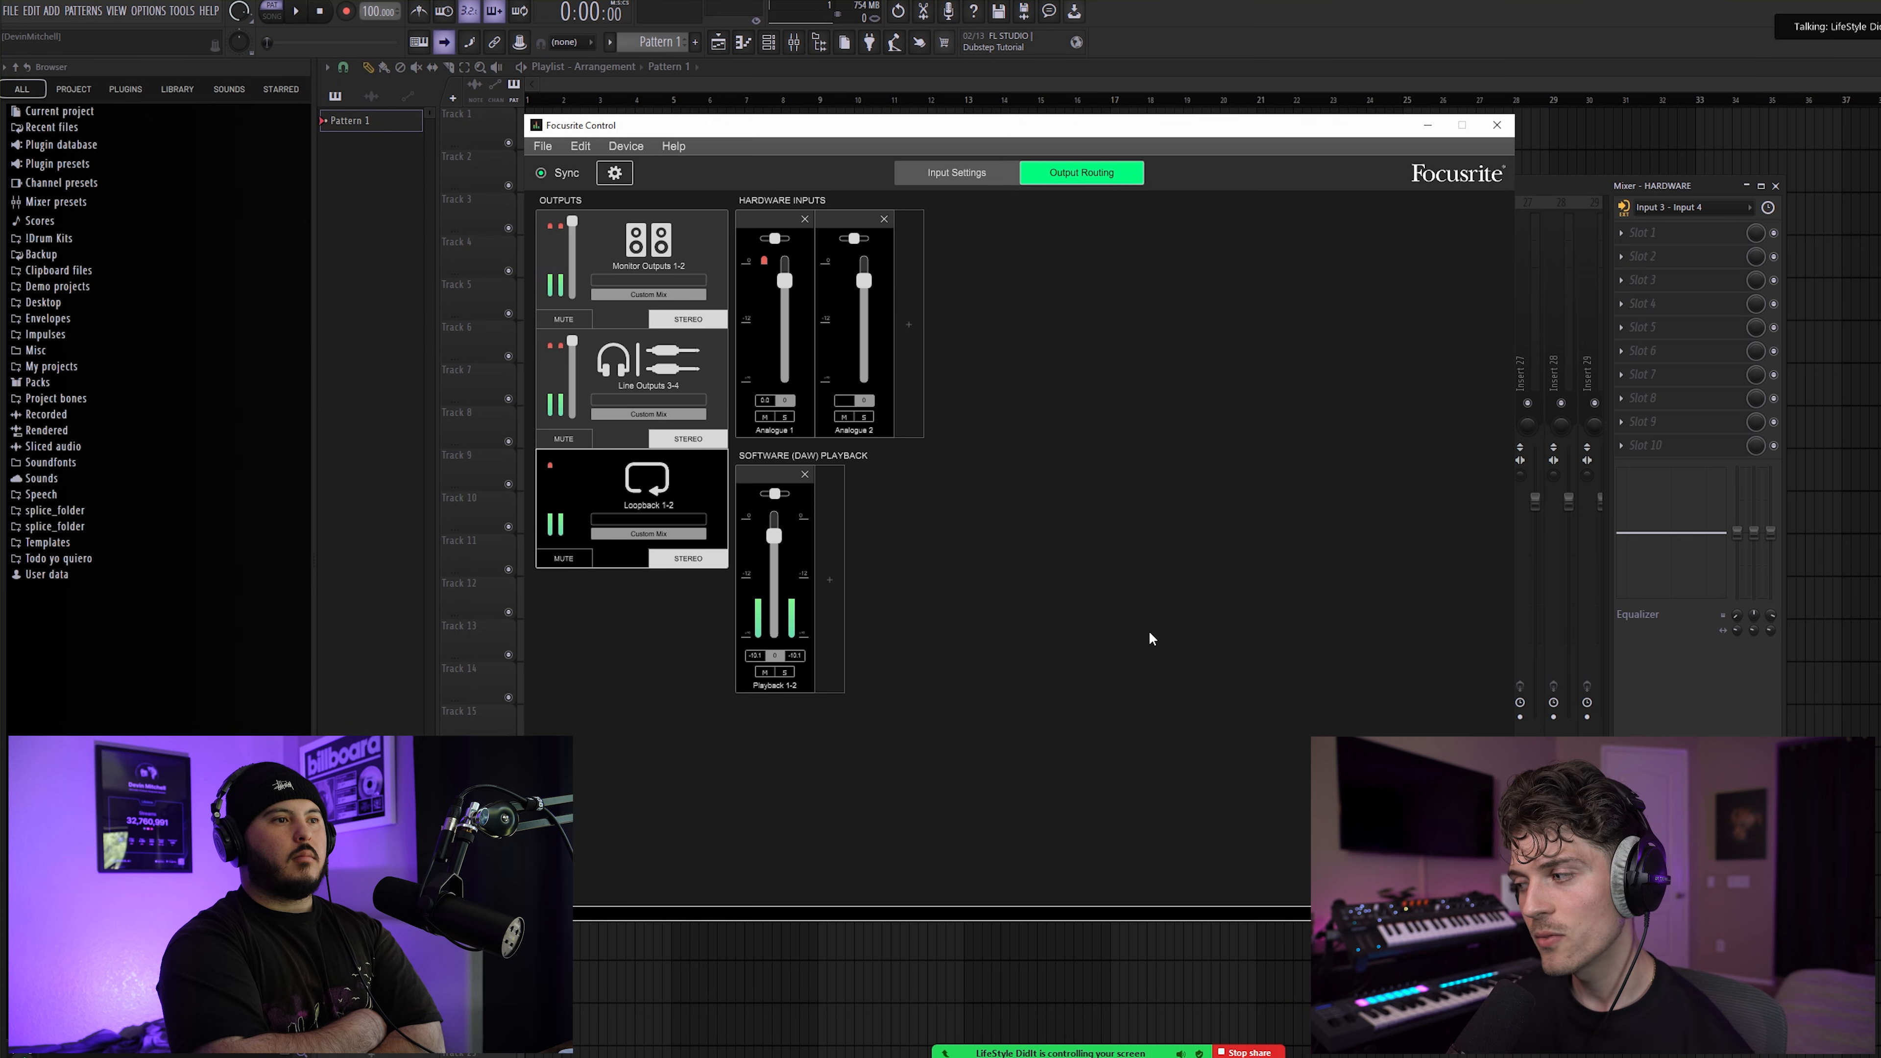
Step: Mute the Analogue 1 hardware input in the Loopback 1-2 custom mix, and switch to OBS to check the audio mixer sources
{"action": "left_click", "coordinate": [767, 416]}
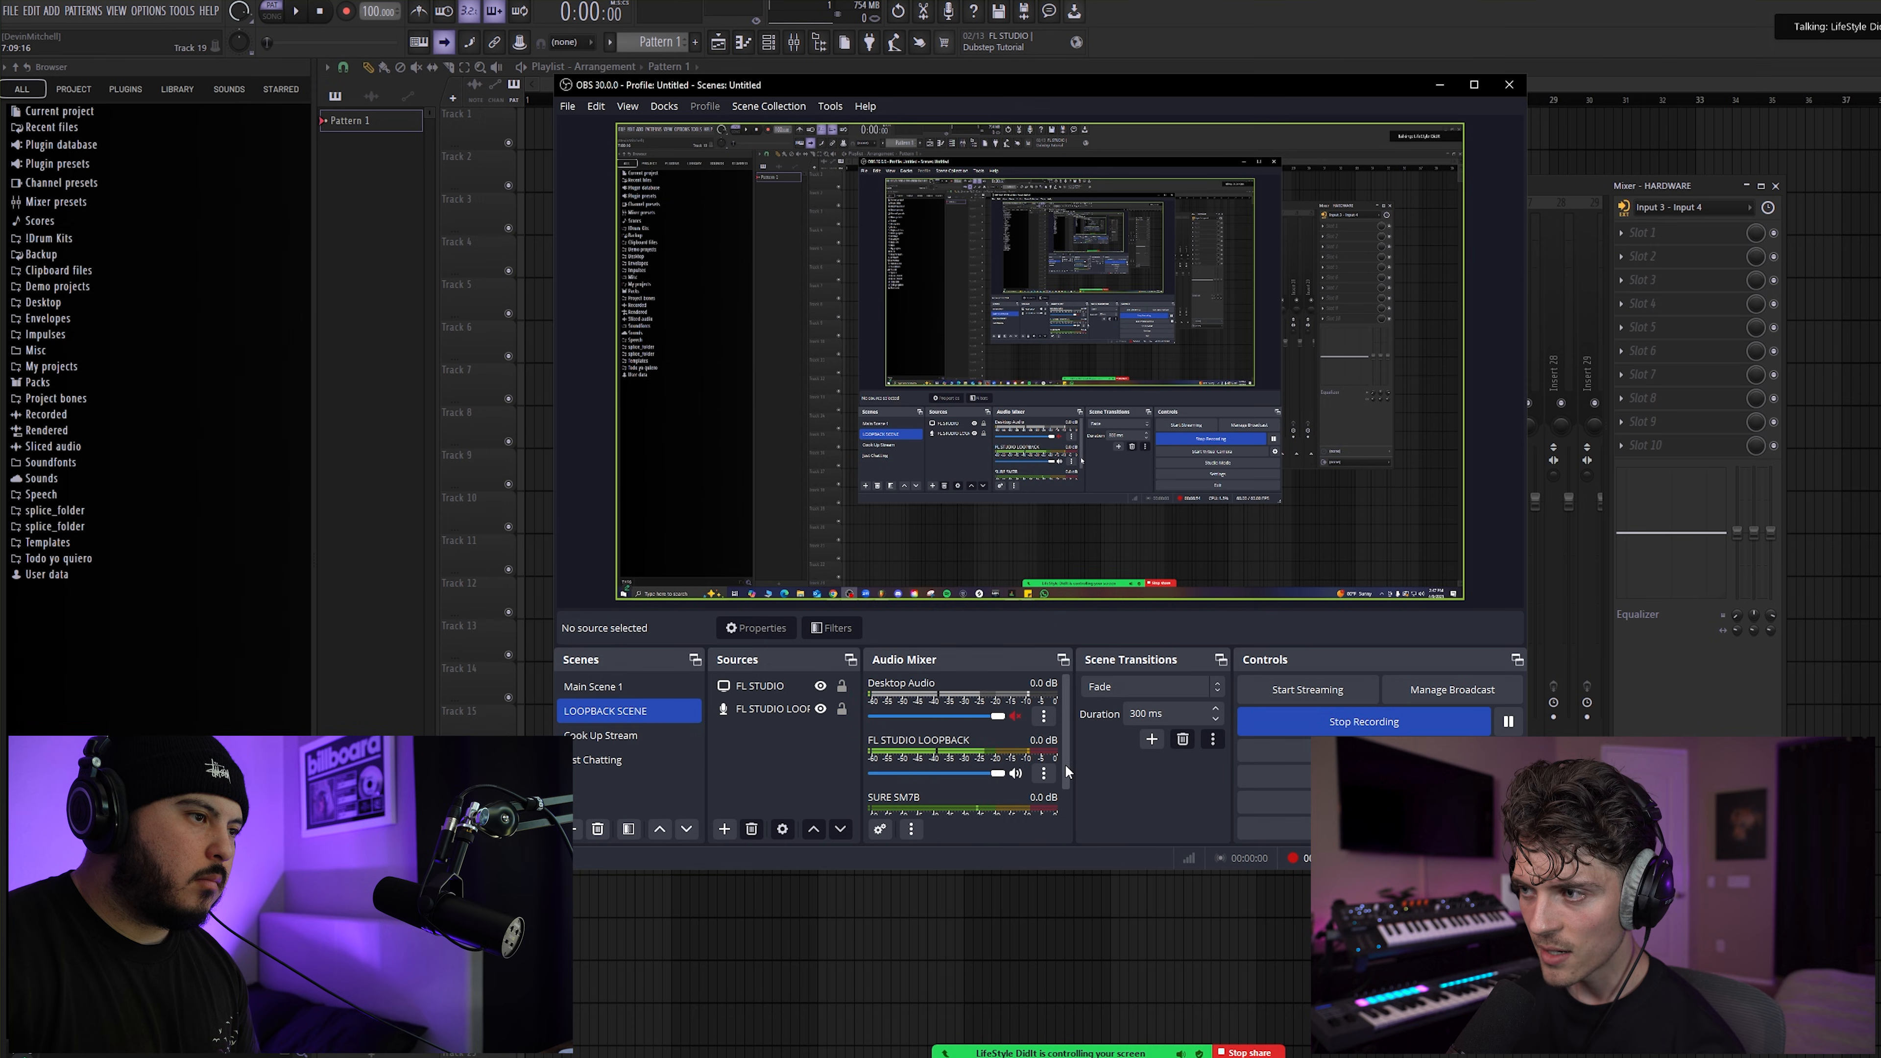
{"action": "scroll", "coordinate": [1064, 771], "scroll_direction": "down", "scroll_amount": 2}
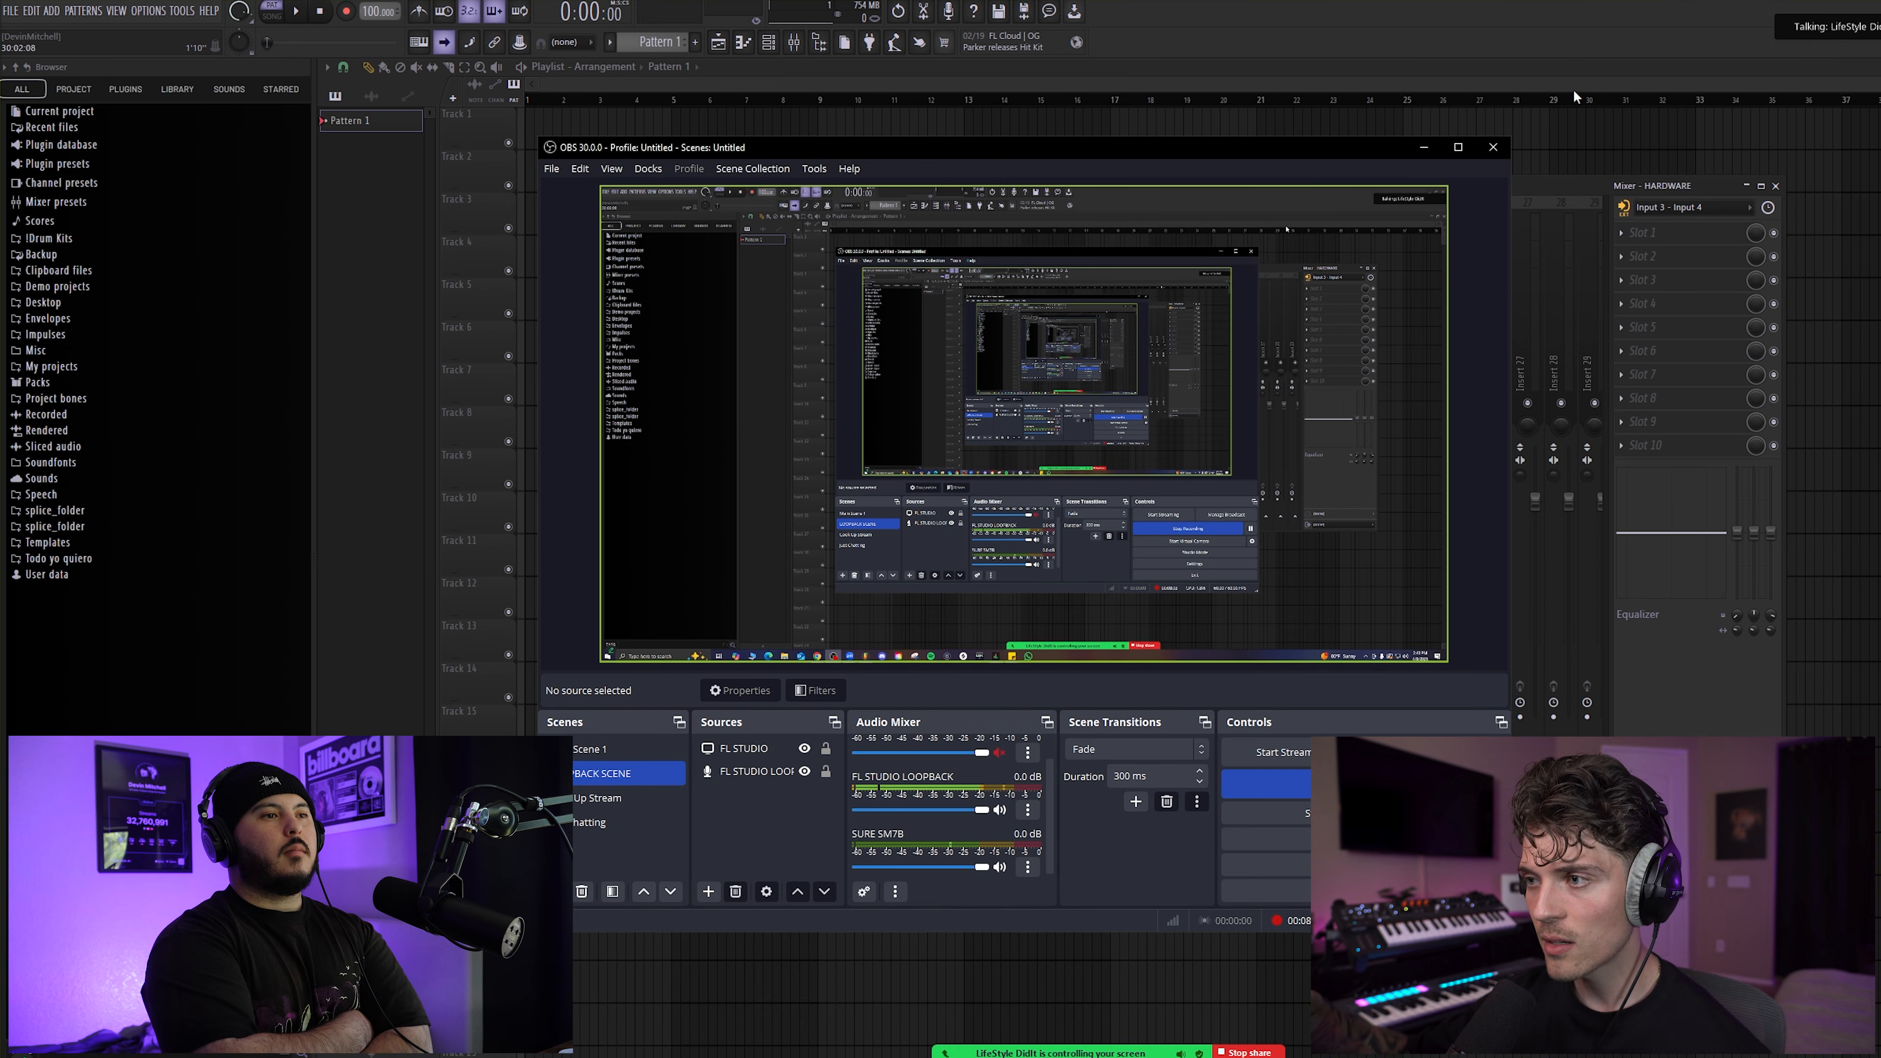
Step: Add an Audio Input Capture source named Test to the loopback scene, and check its available input devices
{"action": "left_click", "coordinate": [708, 891]}
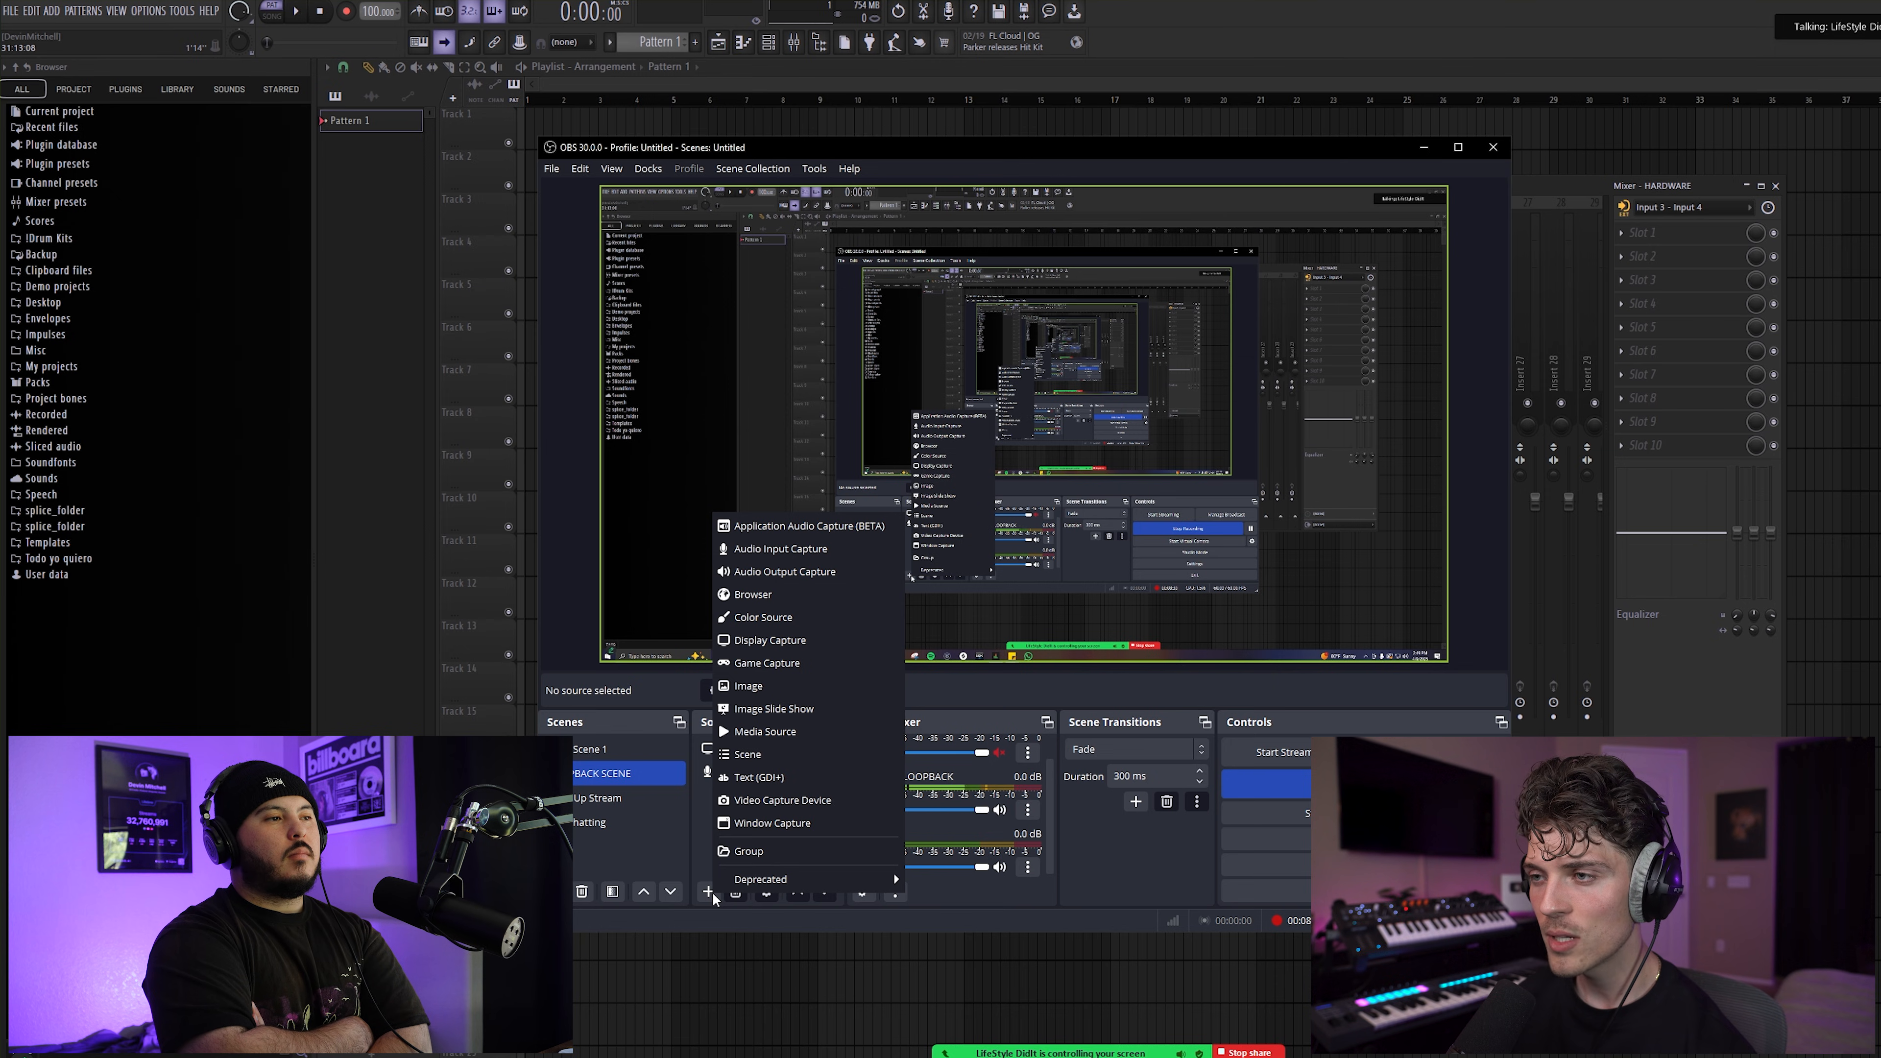
{"action": "left_click", "coordinate": [788, 555]}
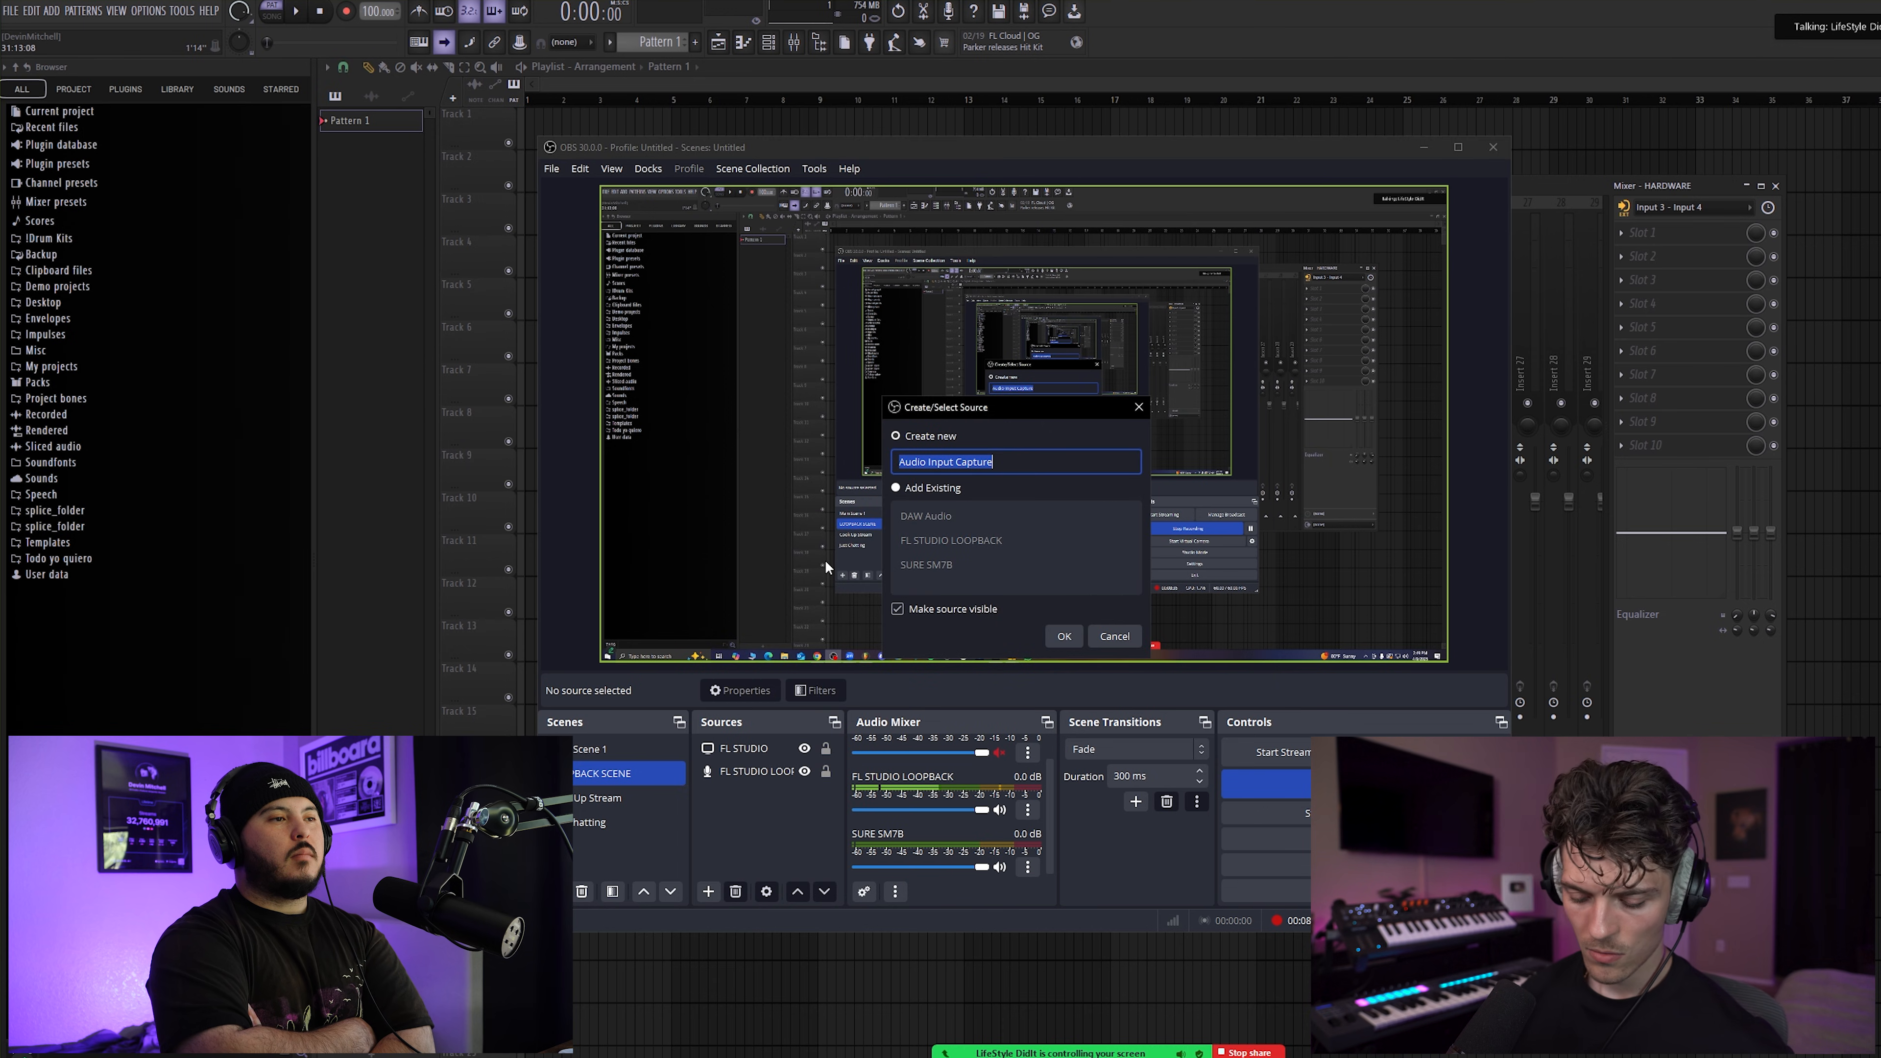
{"action": "type", "text": "Test"}
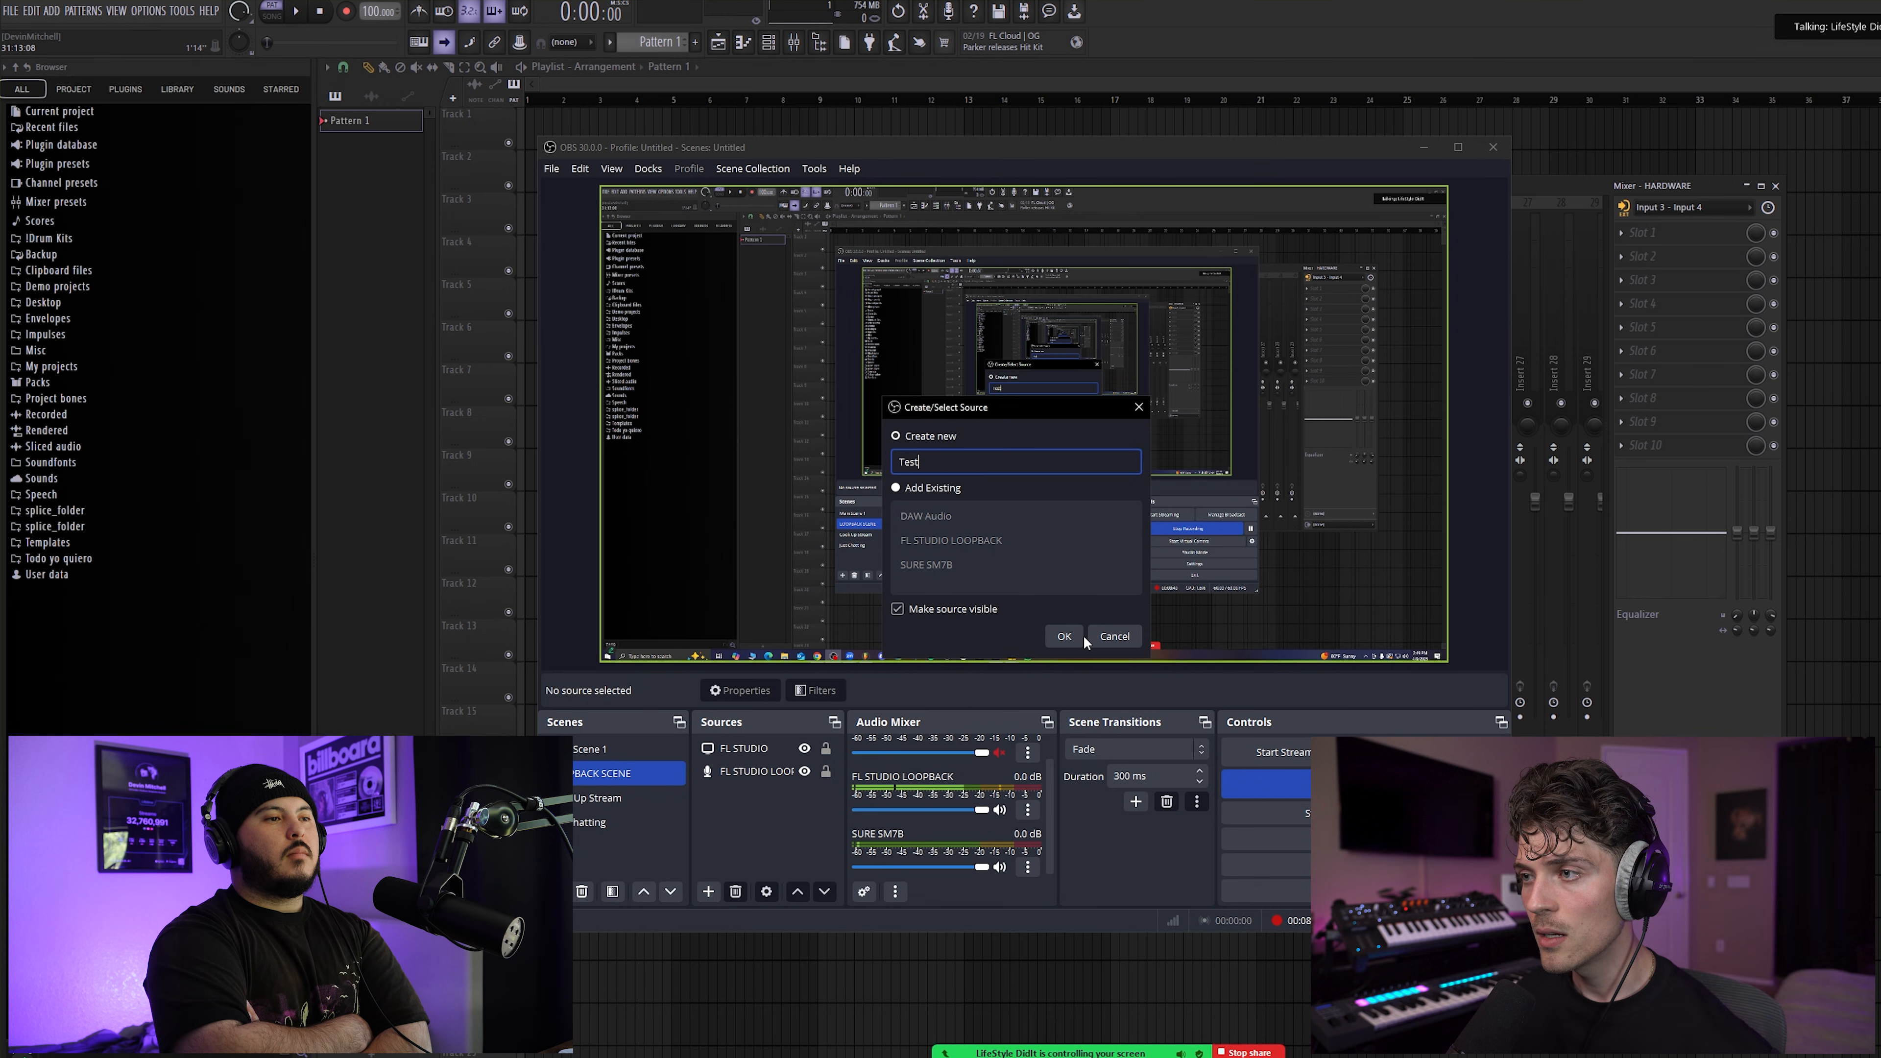
{"action": "left_click", "coordinate": [1066, 636]}
{"action": "left_click", "coordinate": [862, 349]}
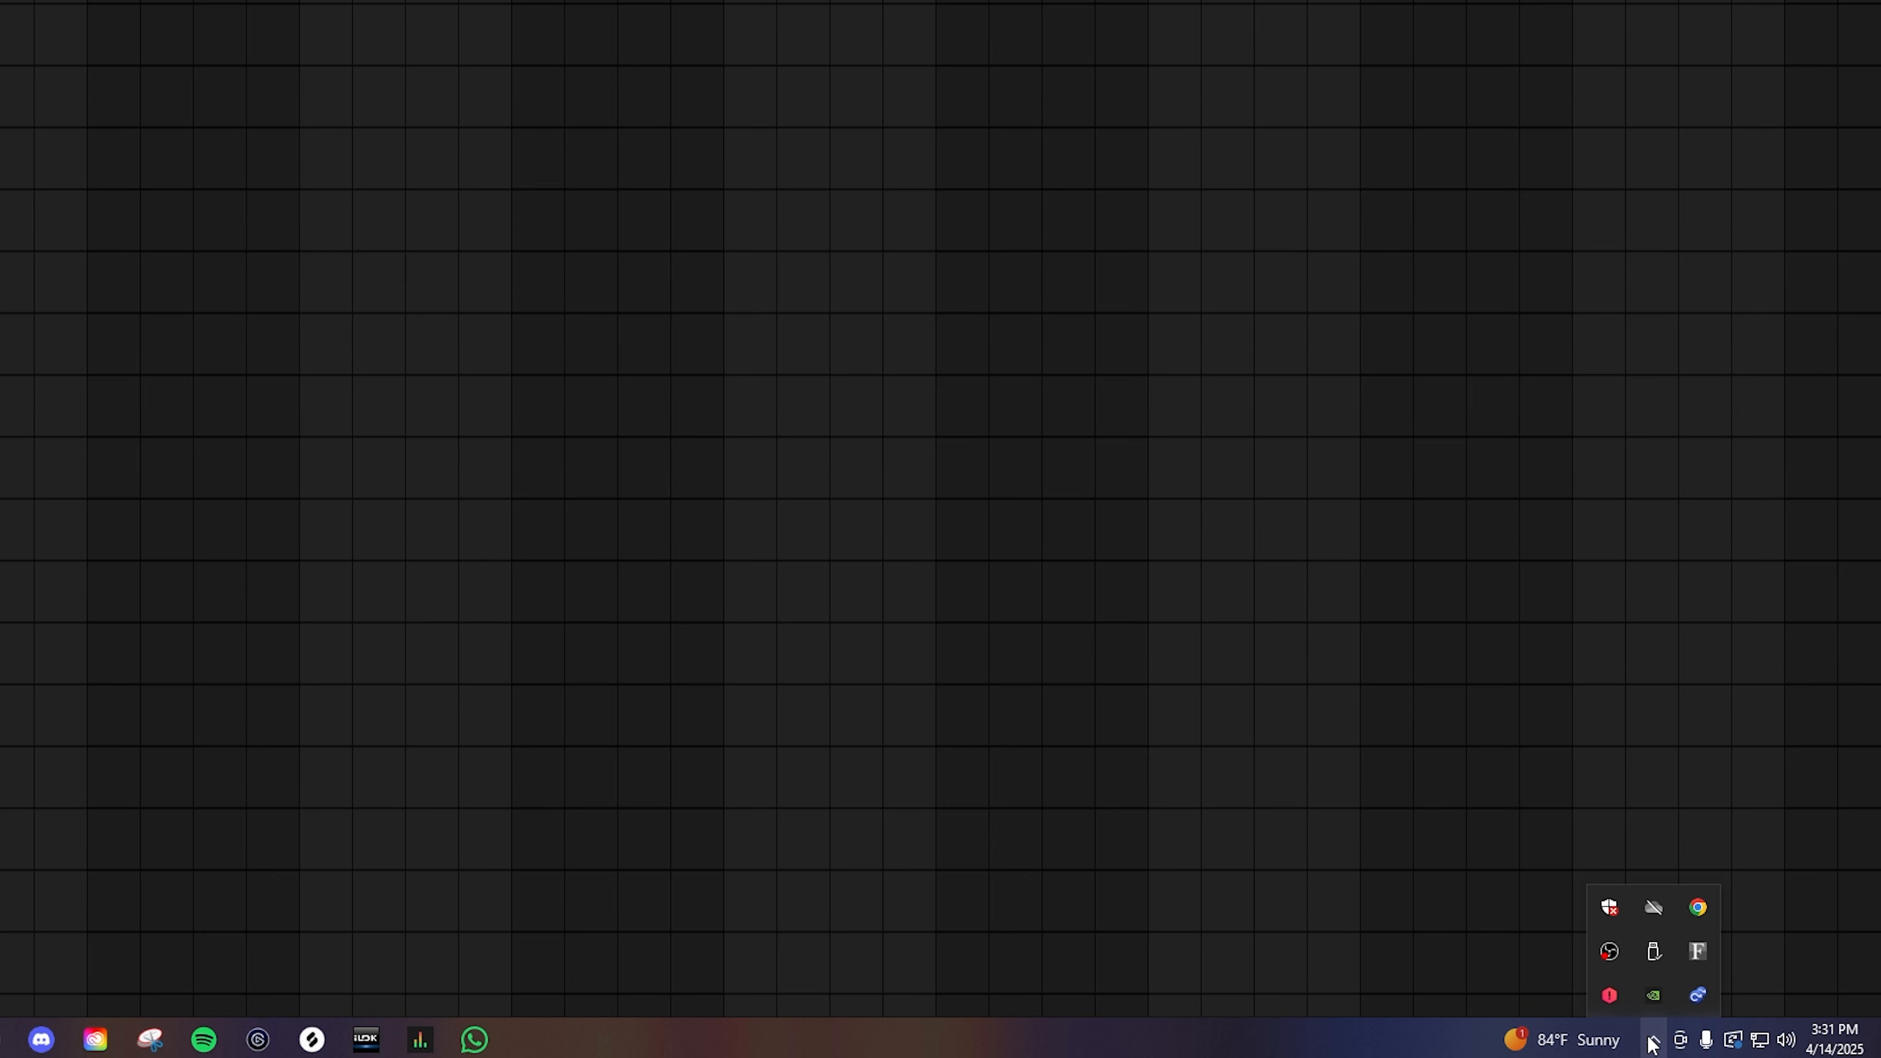
Step: Open the Focusrite option to expose or hide Windows channels, and return to OBS to close the Test source's properties without changing the device
{"action": "right_click", "coordinate": [1695, 958]}
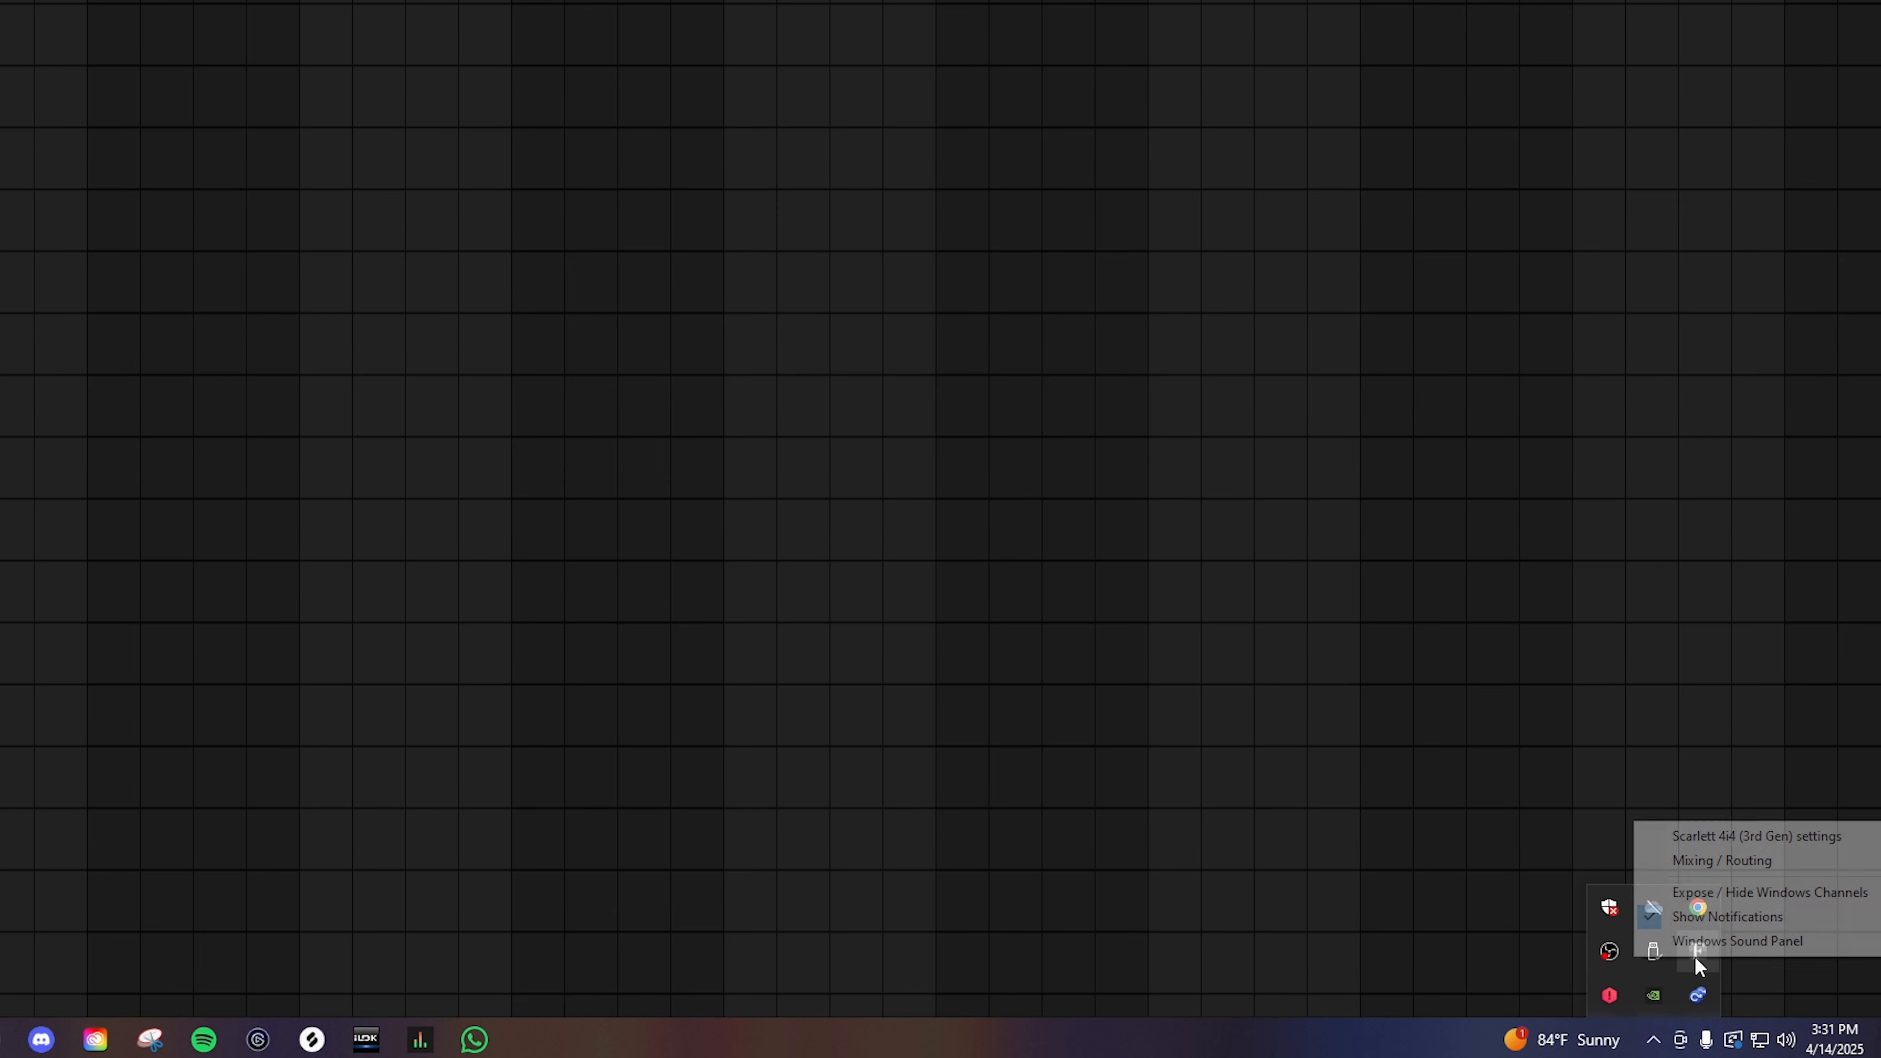
{"action": "left_click", "coordinate": [1695, 893]}
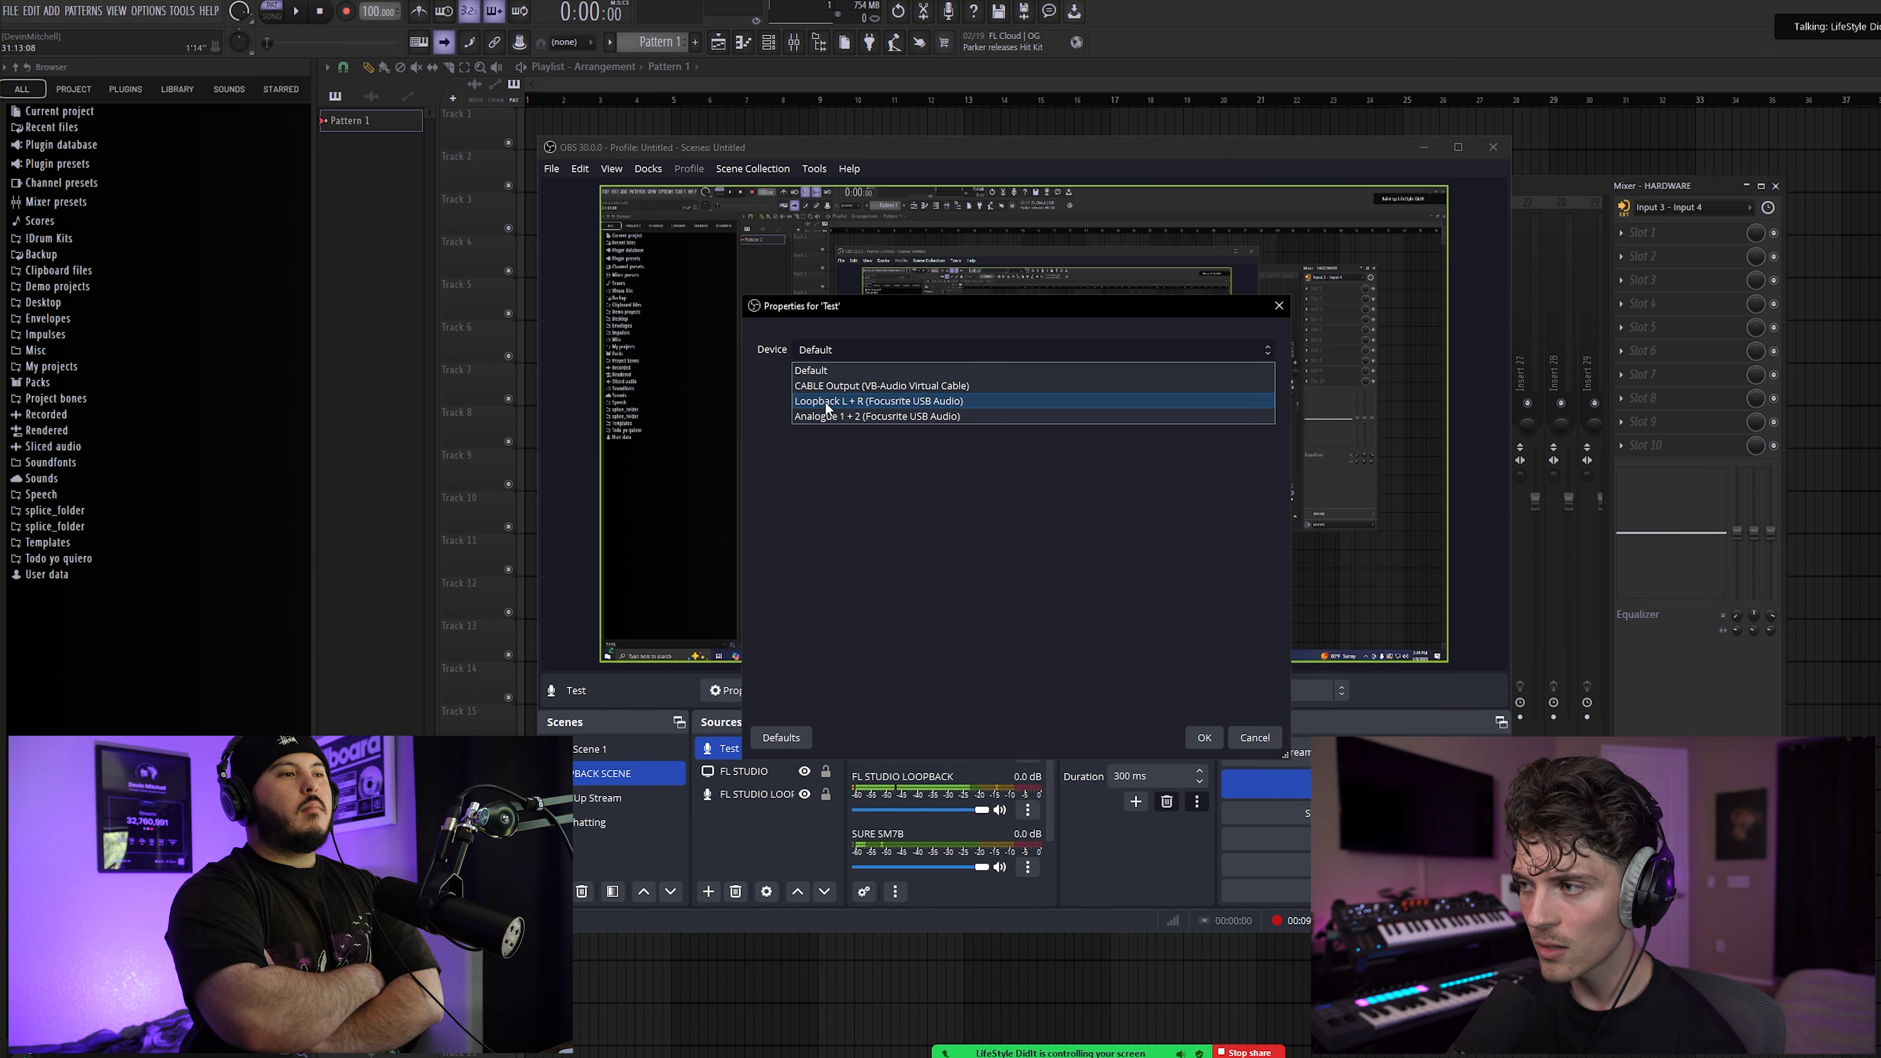
{"action": "left_click", "coordinate": [1256, 733]}
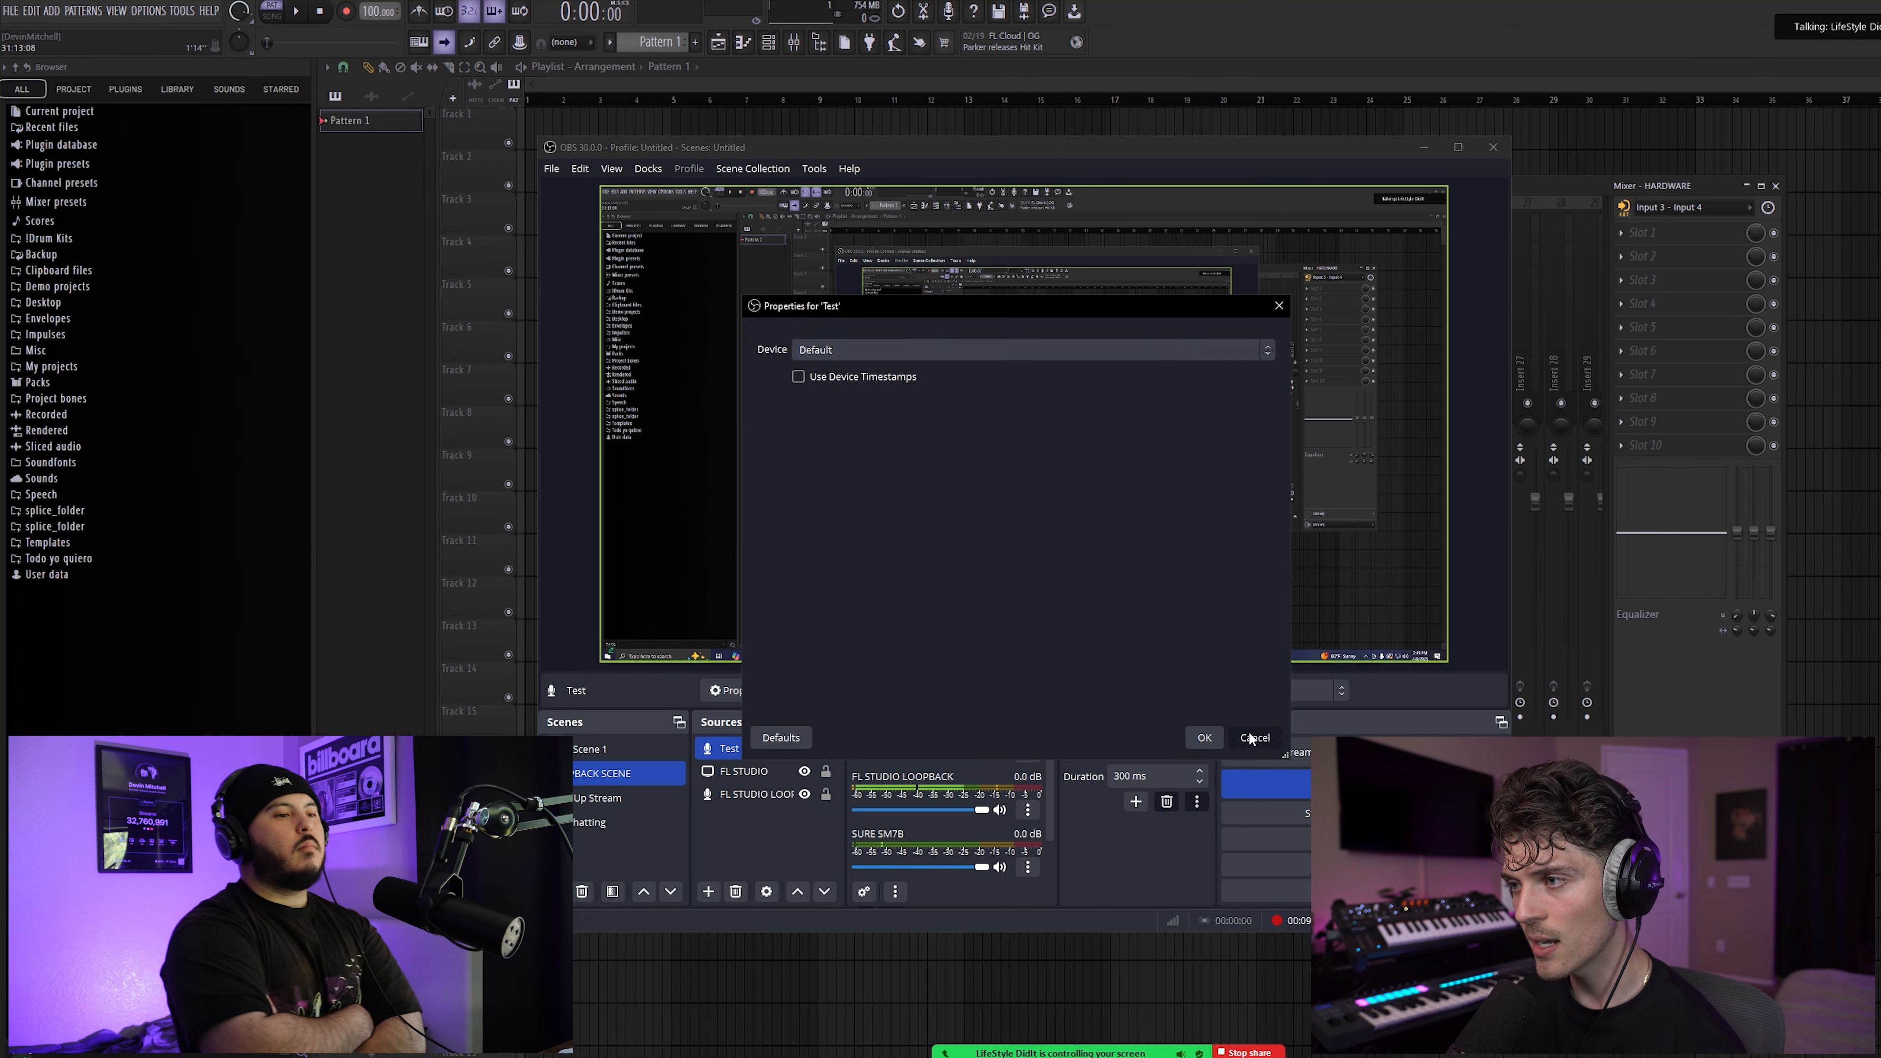
{"action": "left_click", "coordinate": [1251, 733]}
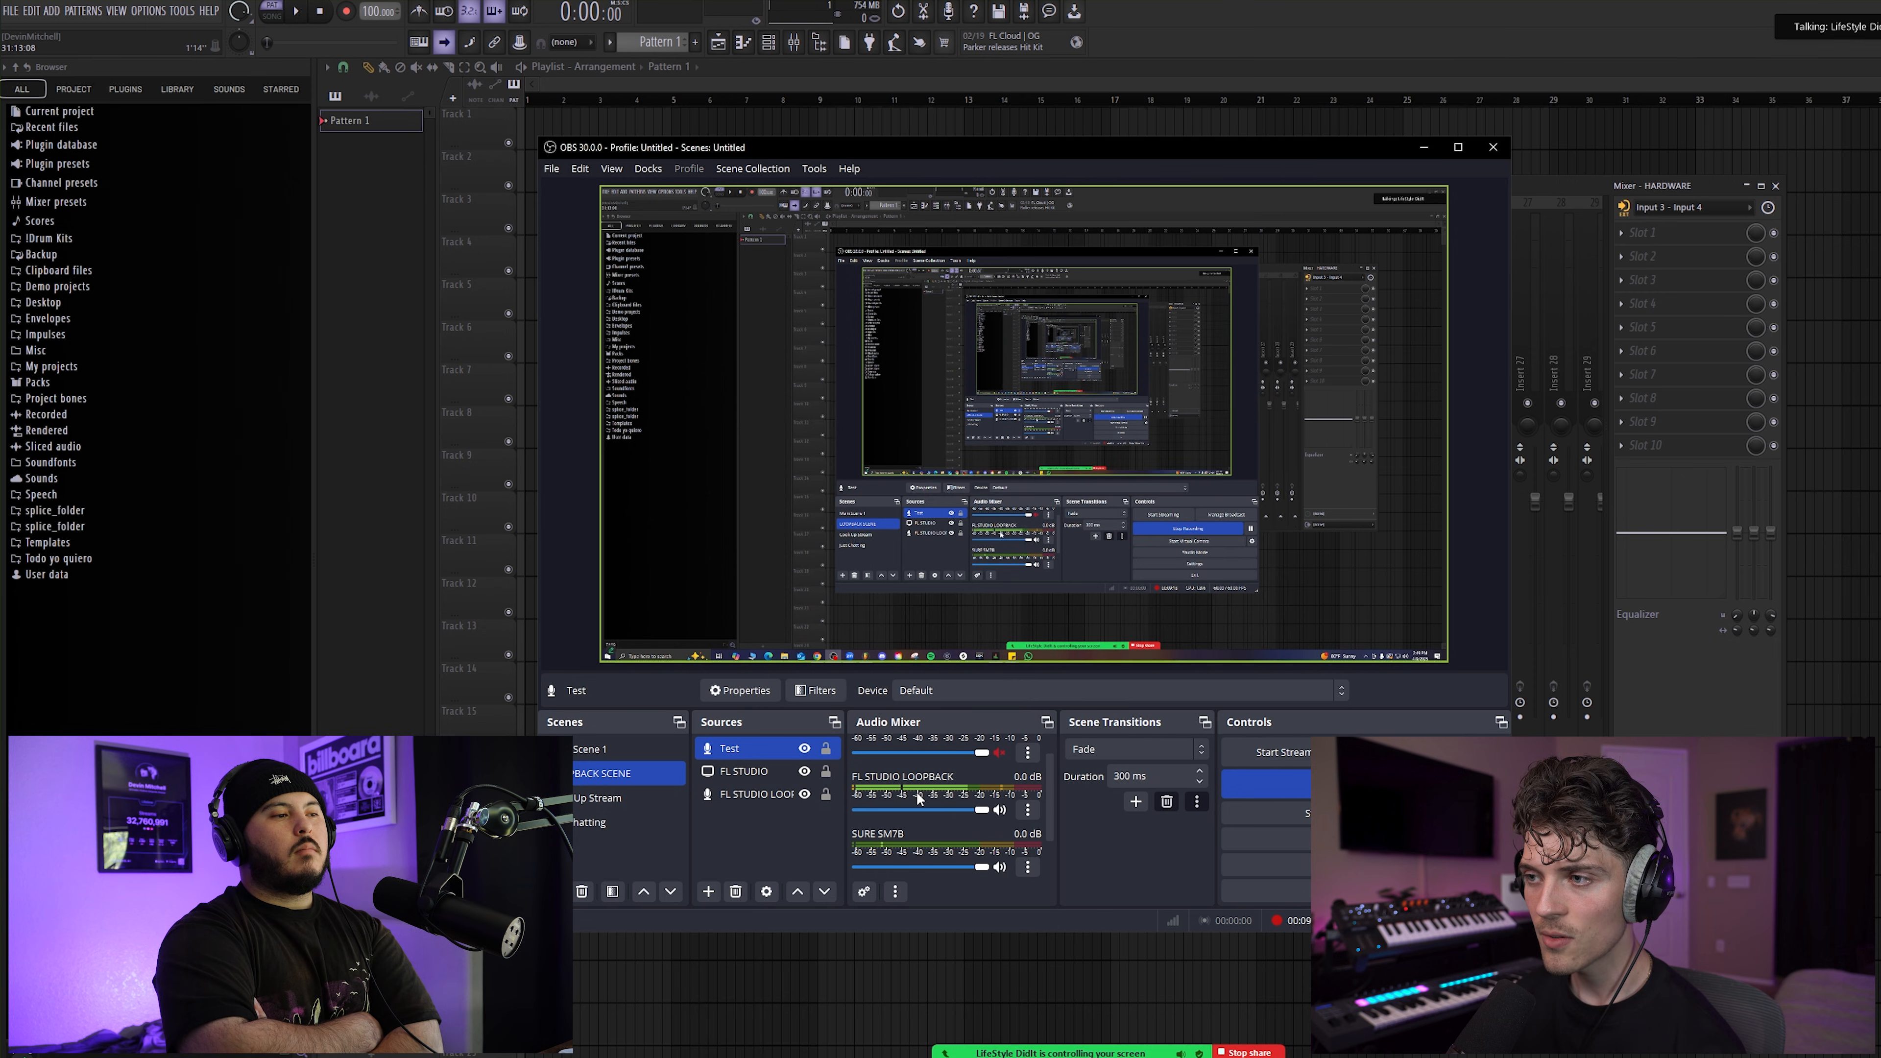